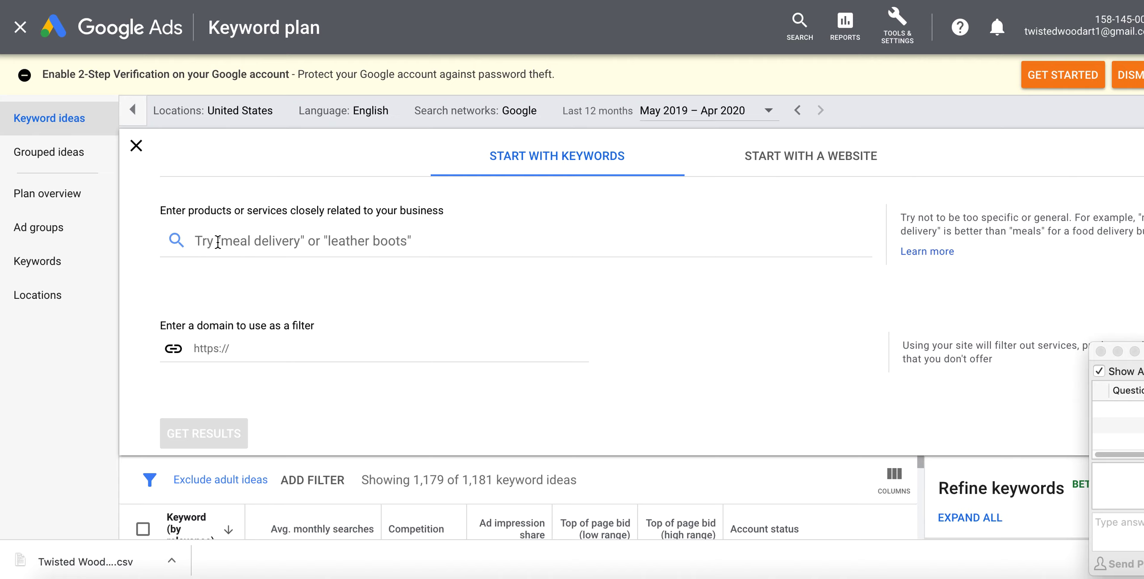
Step: Get keyword ideas for the terms "Birdbath" and "Solar birdbath"
click(231, 241)
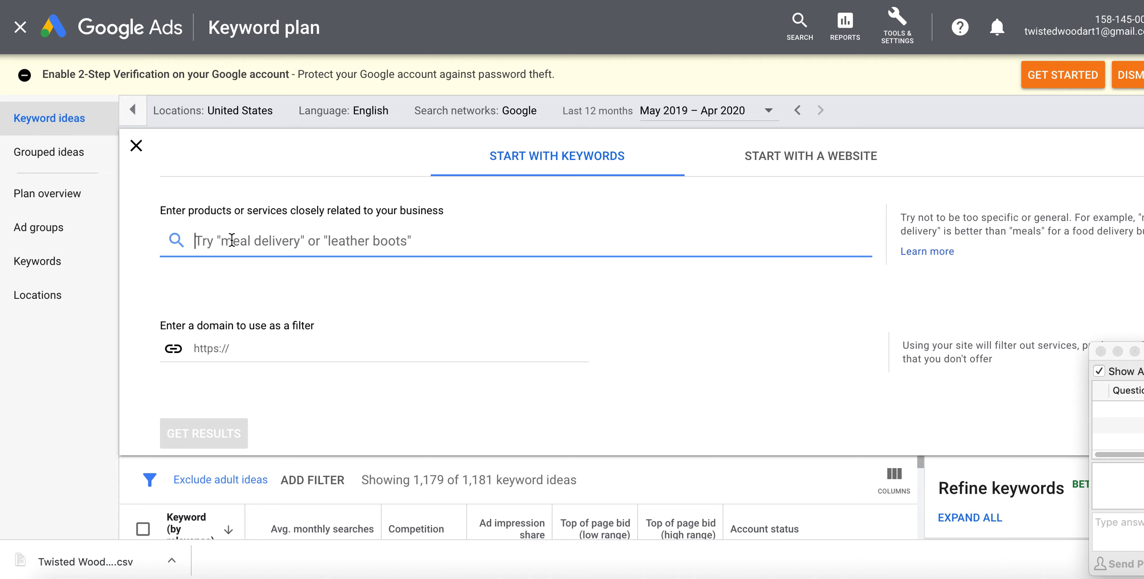
text(Birdbath)
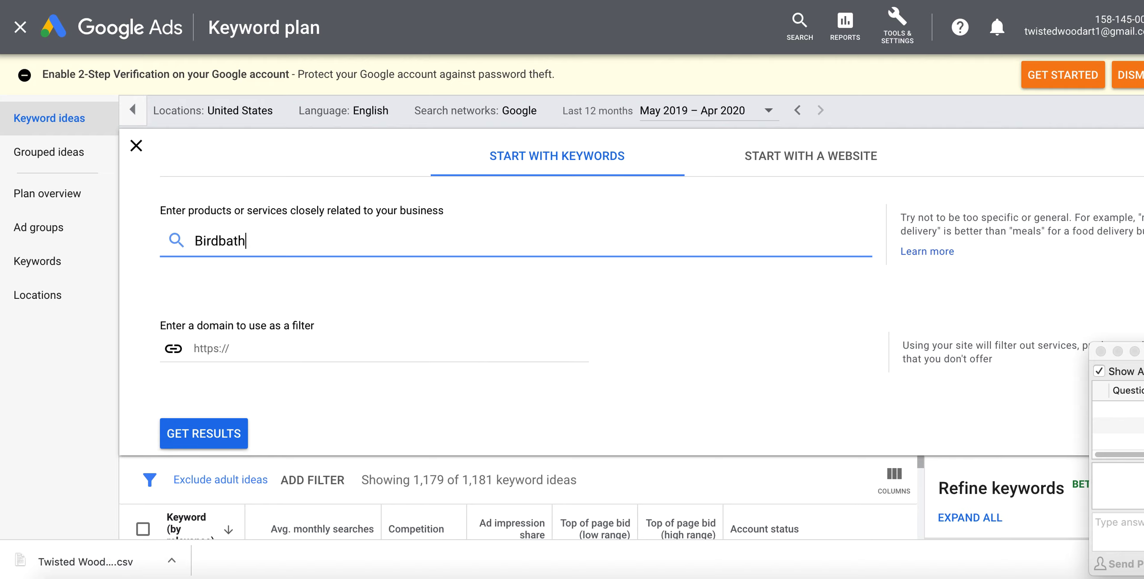
text(,Solar )
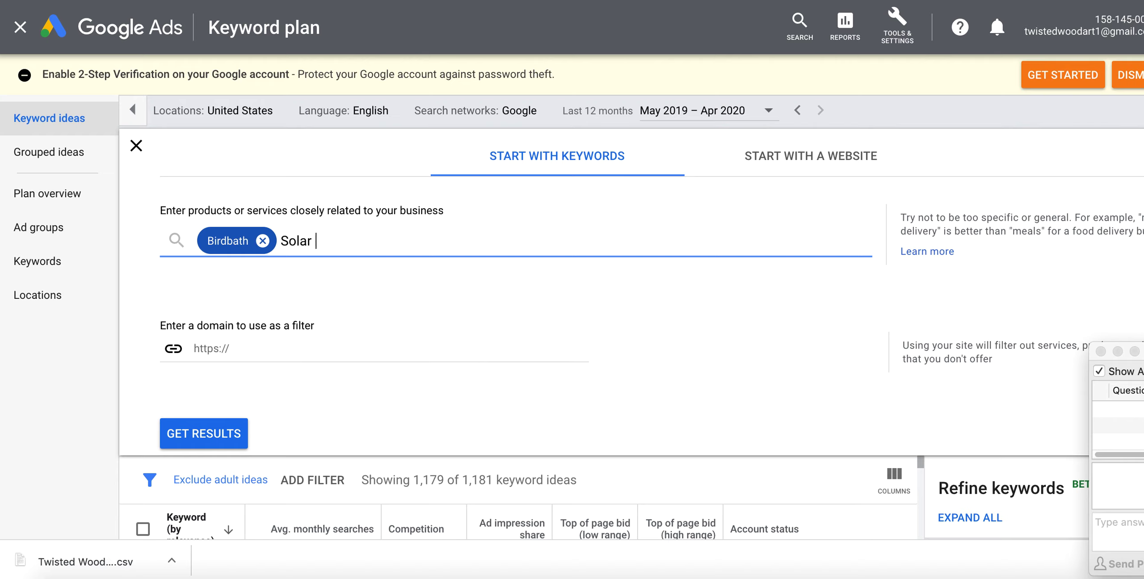
text(birdbath,)
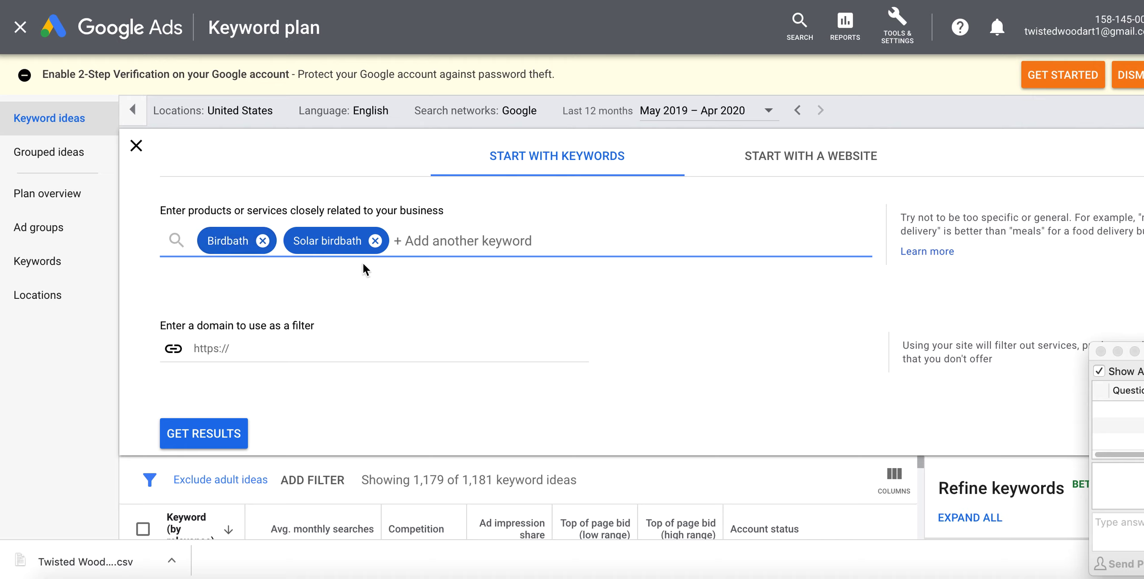
click(202, 436)
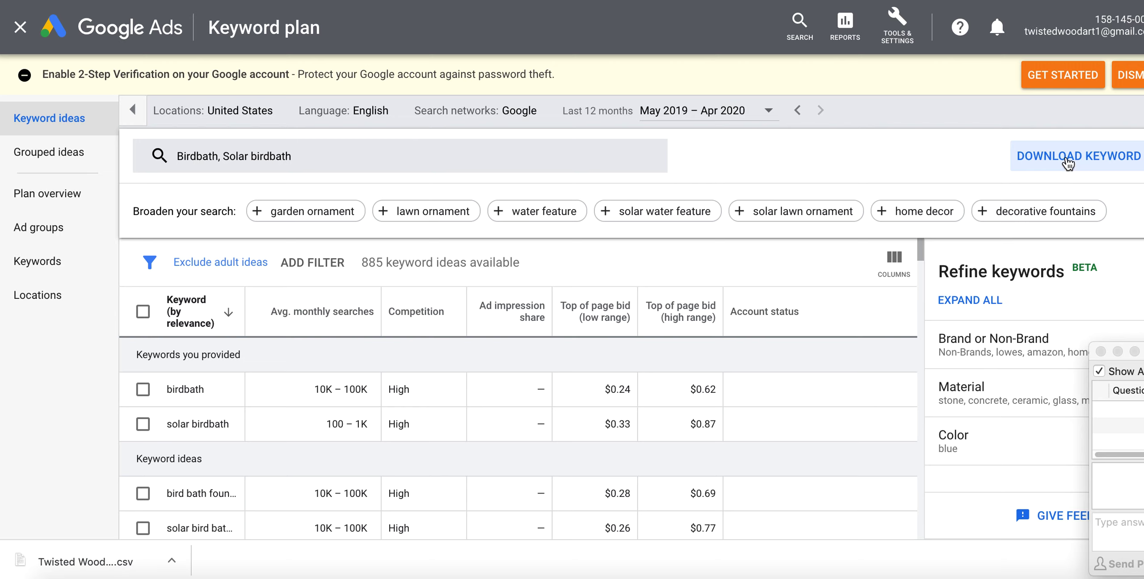
Step: Download the keyword ideas as a .csv file and save it in the kw research folder
click(1068, 164)
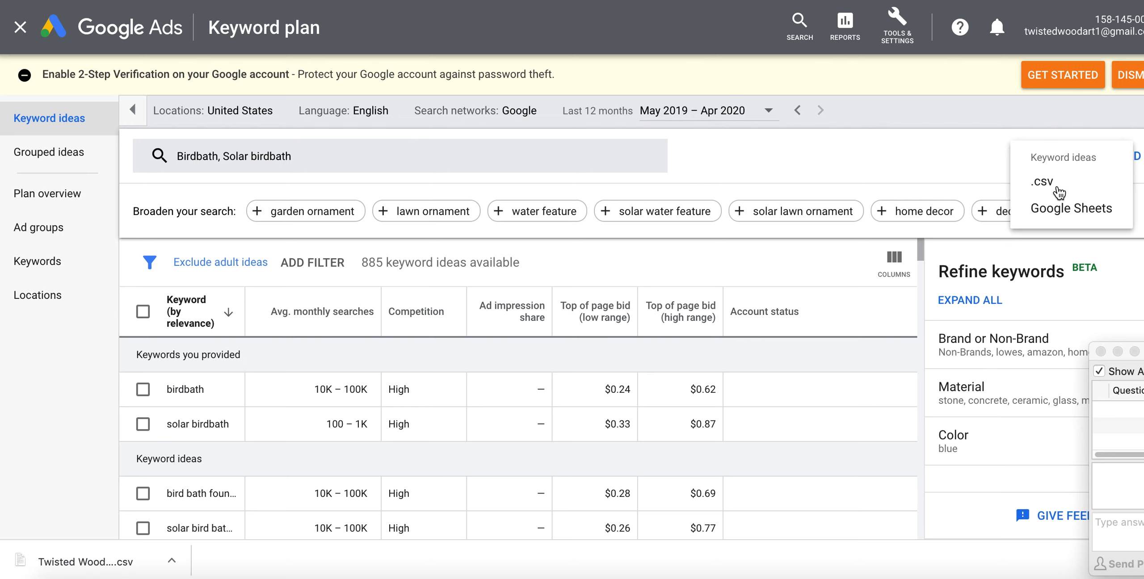
click(1045, 184)
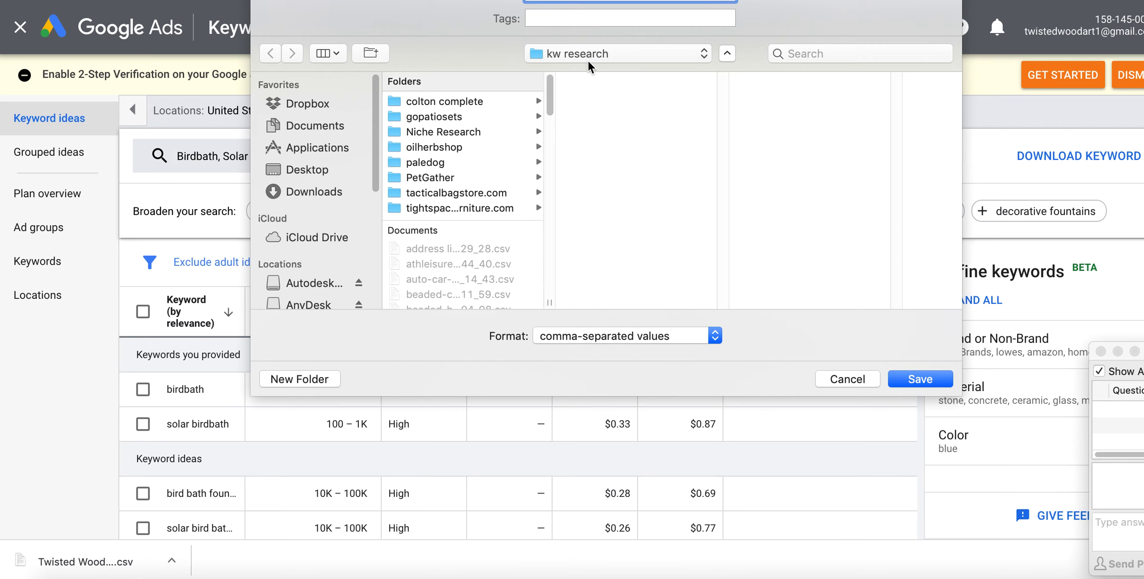
click(919, 379)
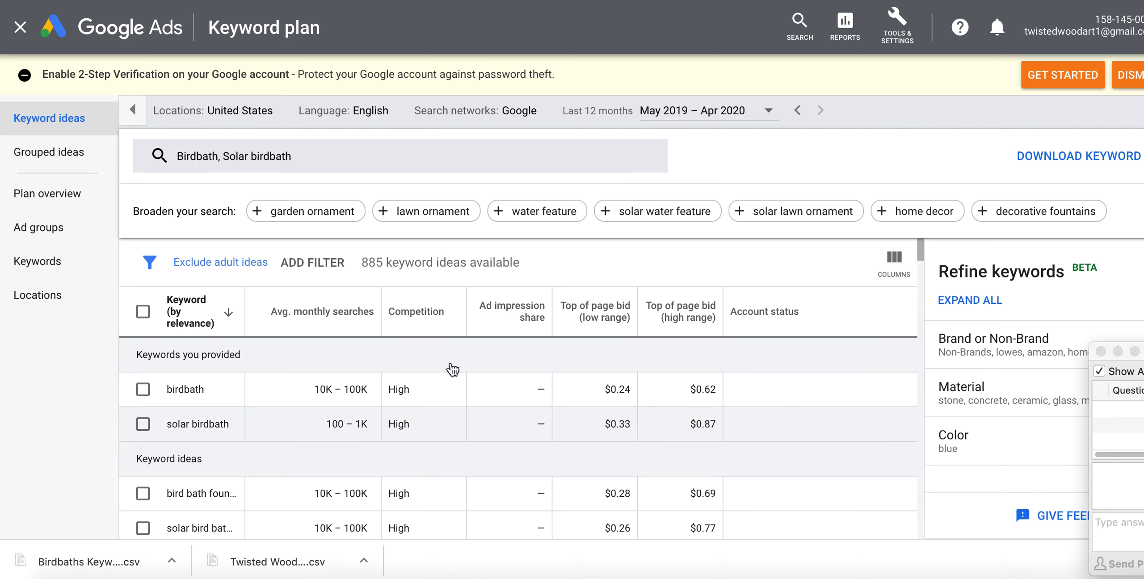
mouse_move(444, 399)
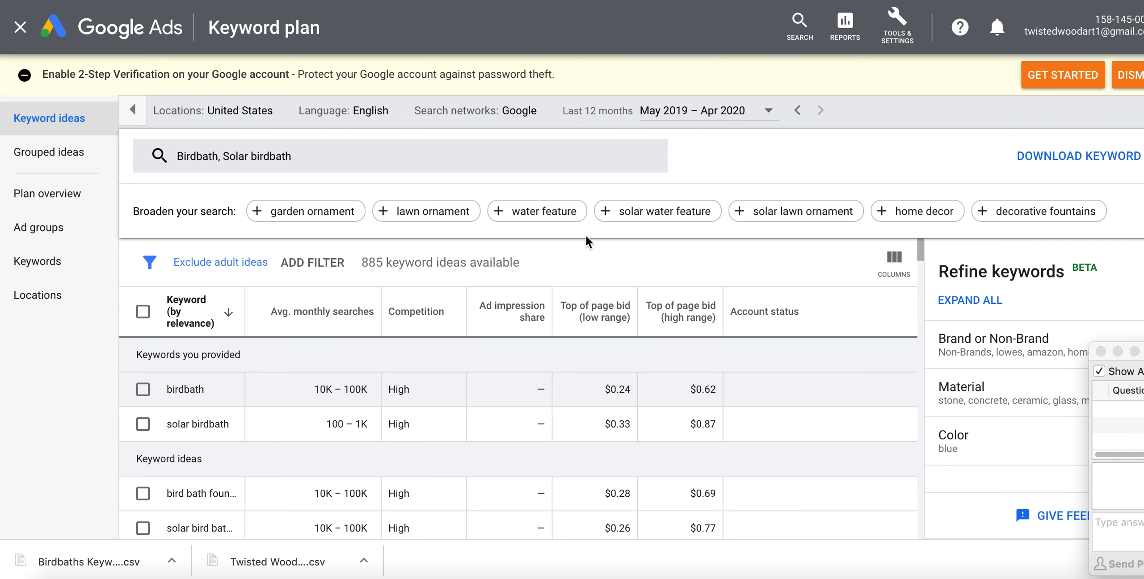
Step: Switch to the Twisted Wood Art Keyword Stats spreadsheet in Google Sheets and search the sheet for "walking"
key(ctrl+Tab)
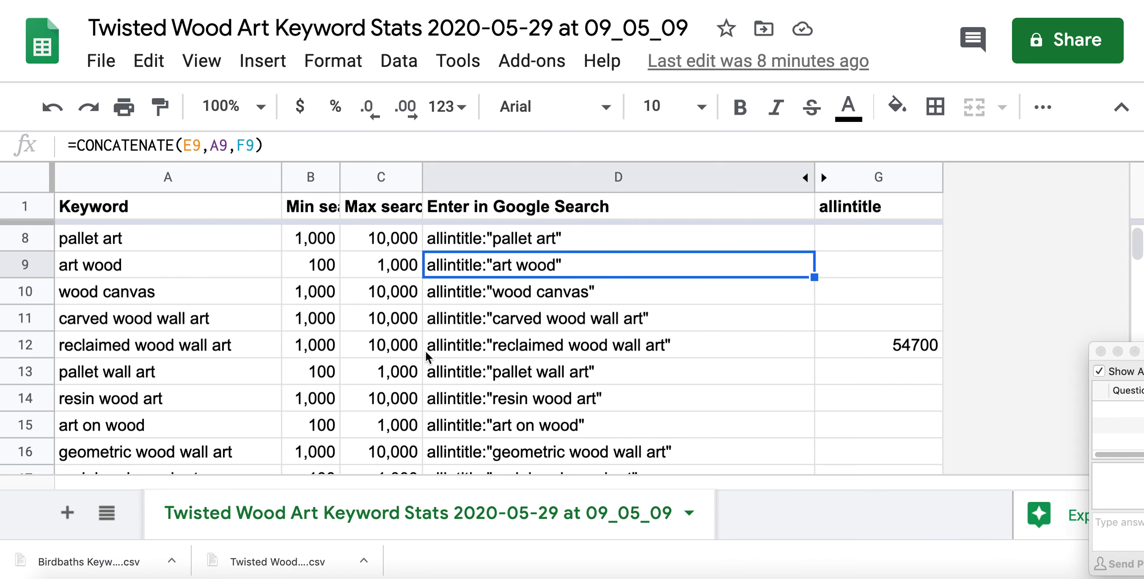
click(521, 344)
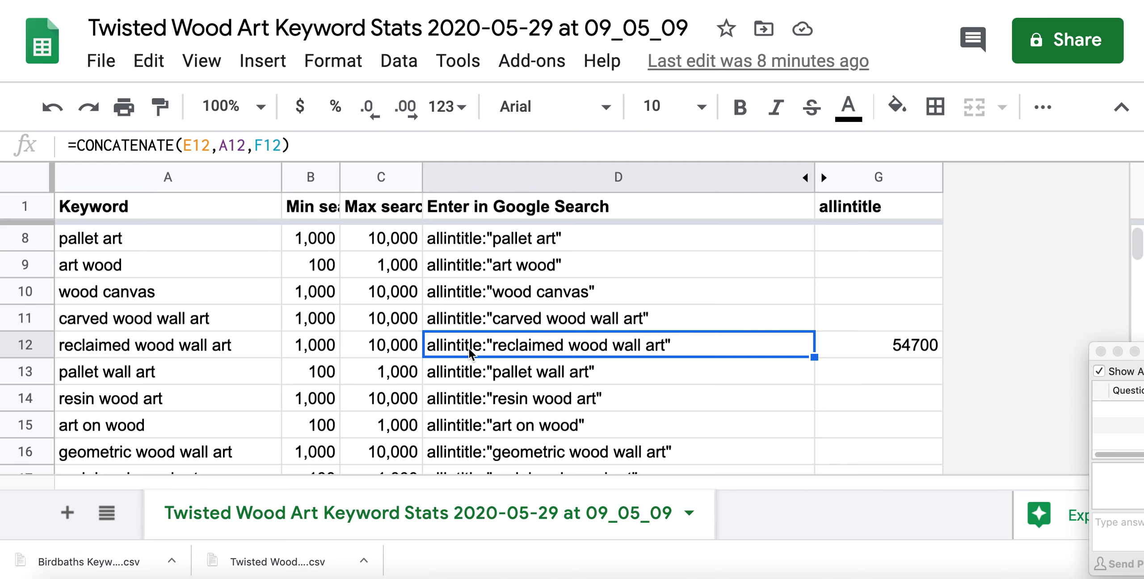
key(ctrl+f)
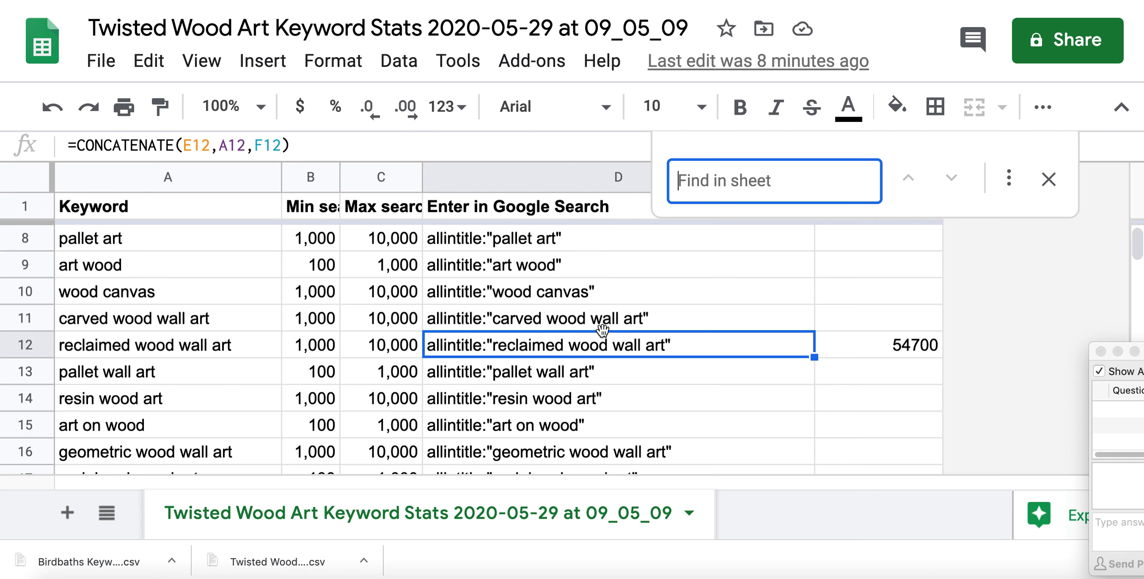
text(walking)
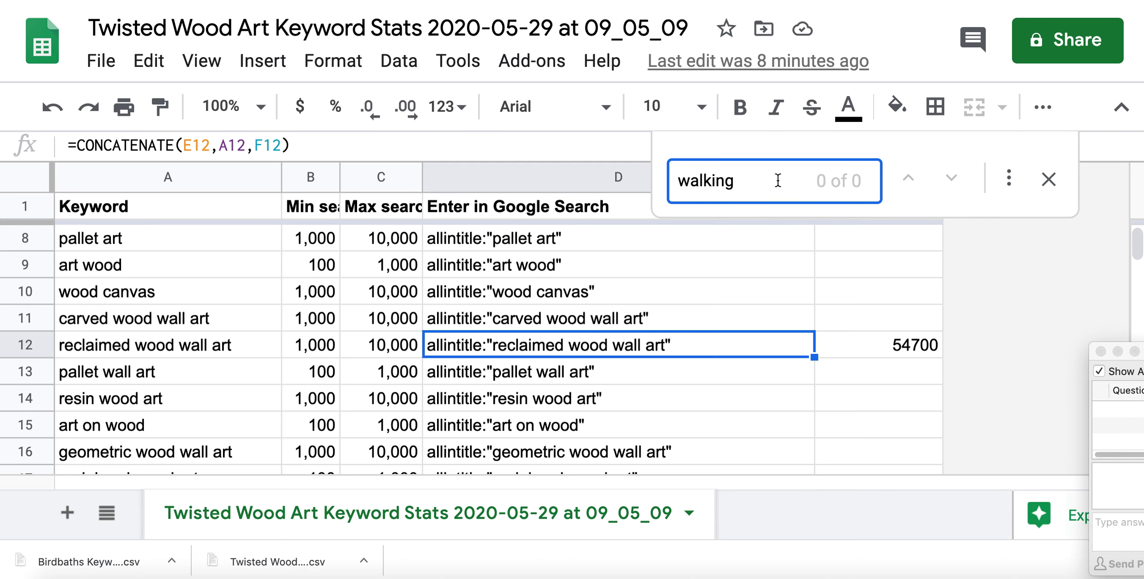
Step: Replace the search term with "Cane" to look for it in the sheet, and clear it again
double_click(720, 180)
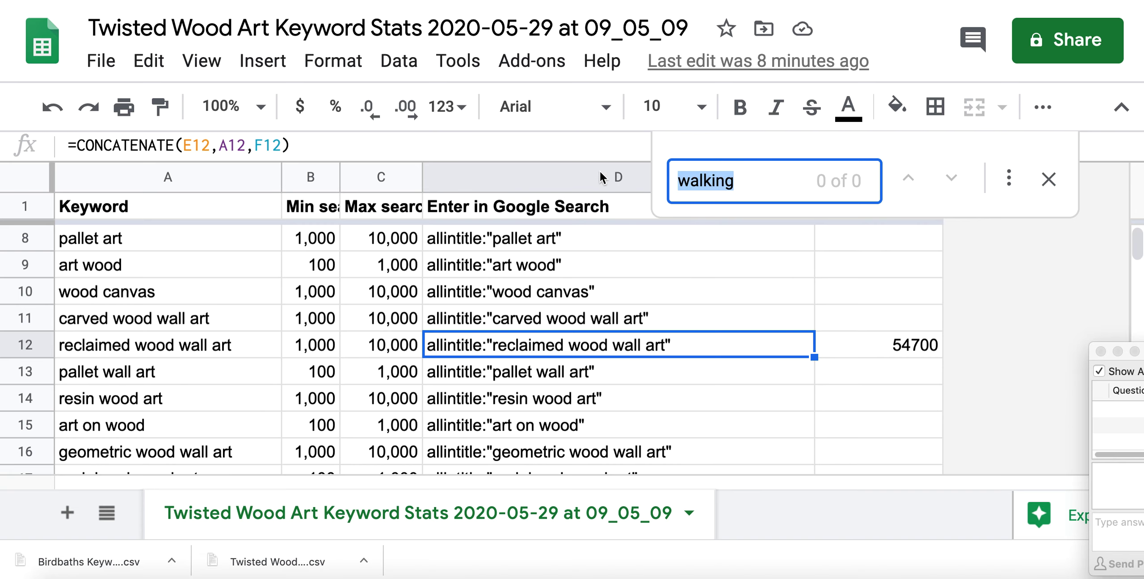
text(C)
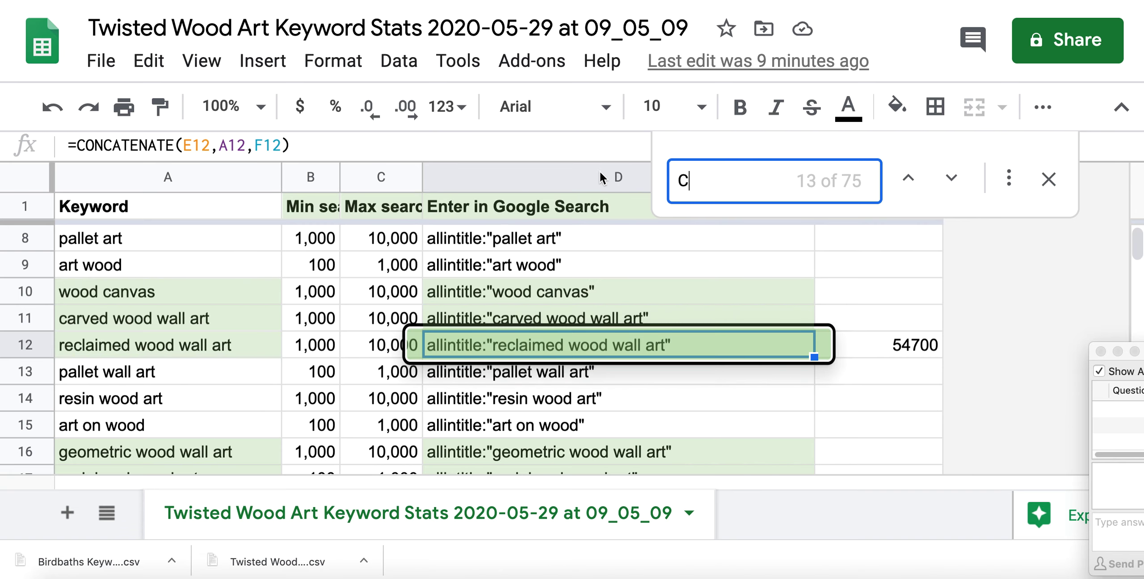
text(ane)
key(BackSpace)
key(BackSpace)
key(BackSpace)
key(BackSpace)
Step: Search the sheet for "stick", step through all the matches, and close the search
text(stick)
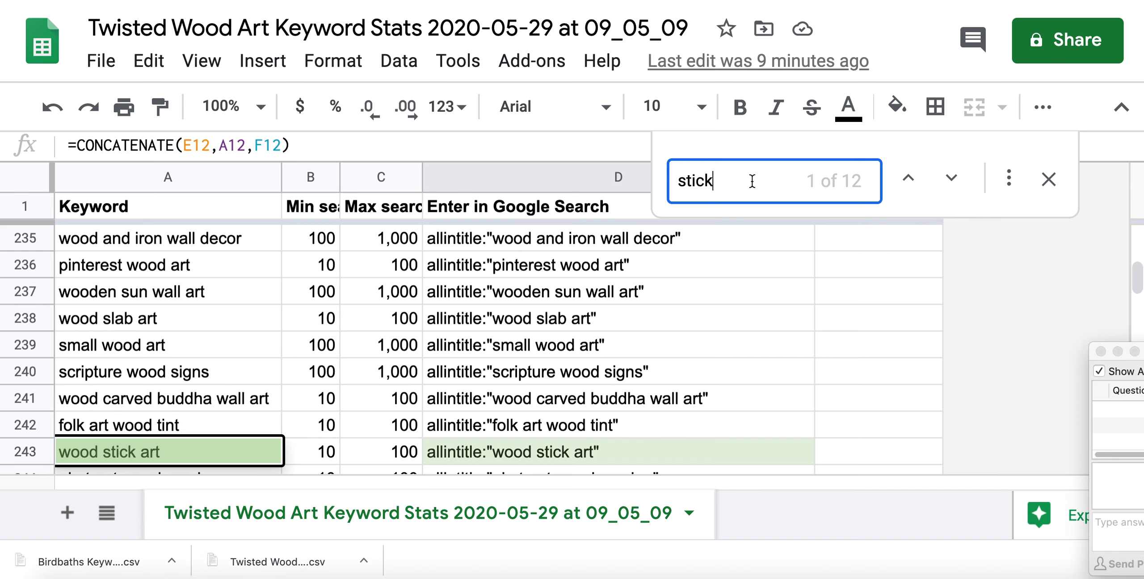
key(Return)
key(Return)
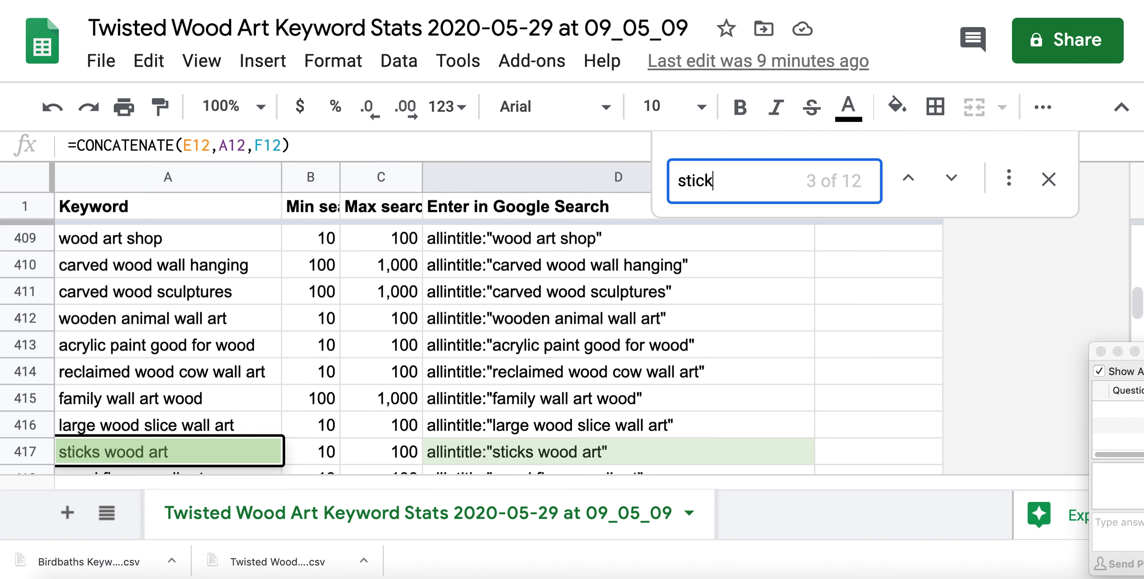
key(Return)
key(Return)
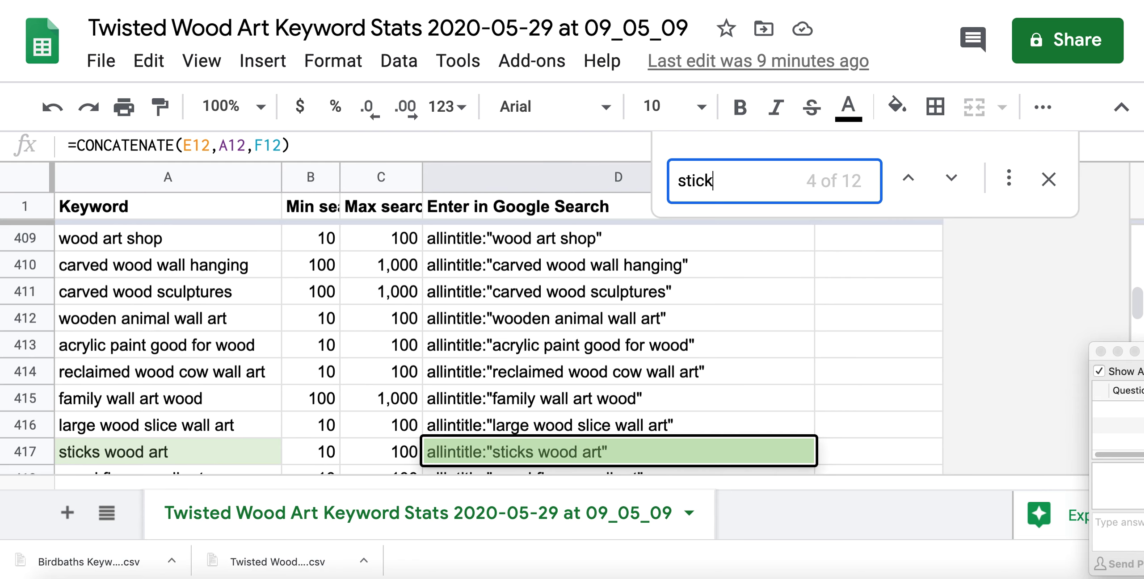
key(Return)
key(Return)
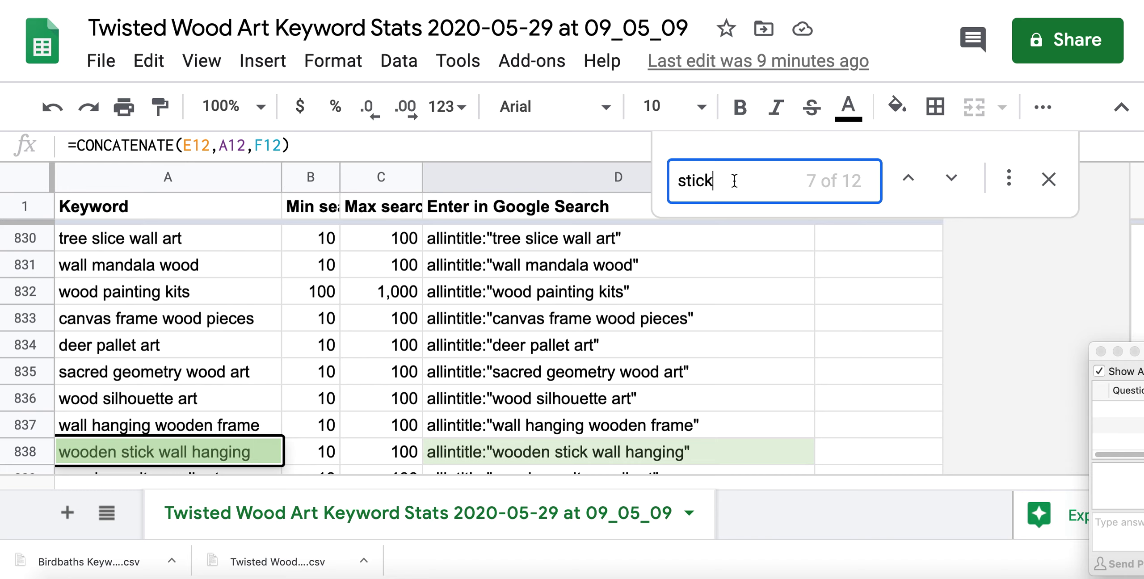
key(Return)
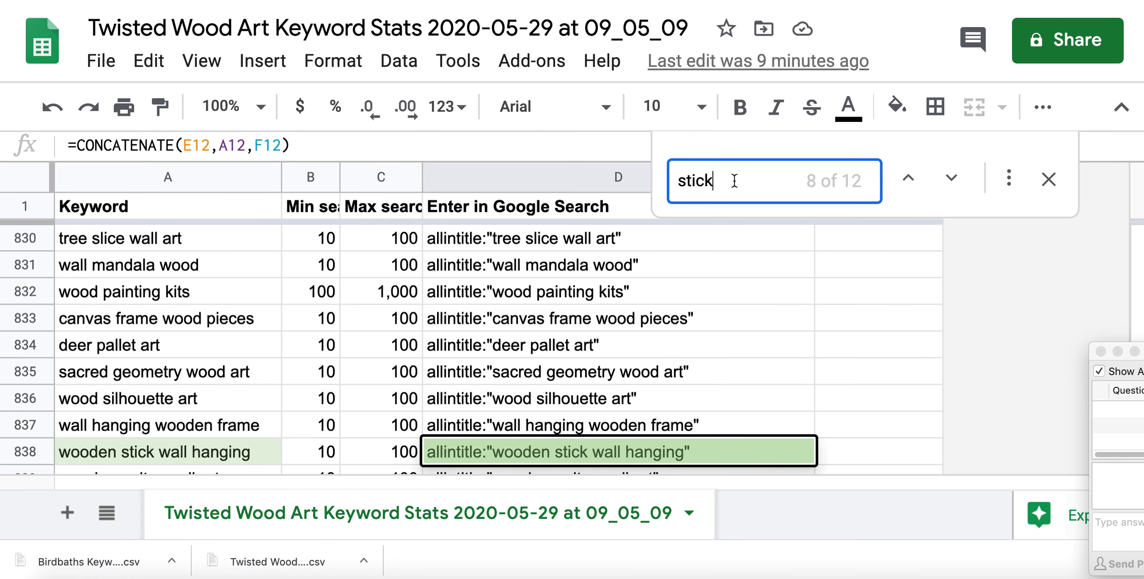
key(Return)
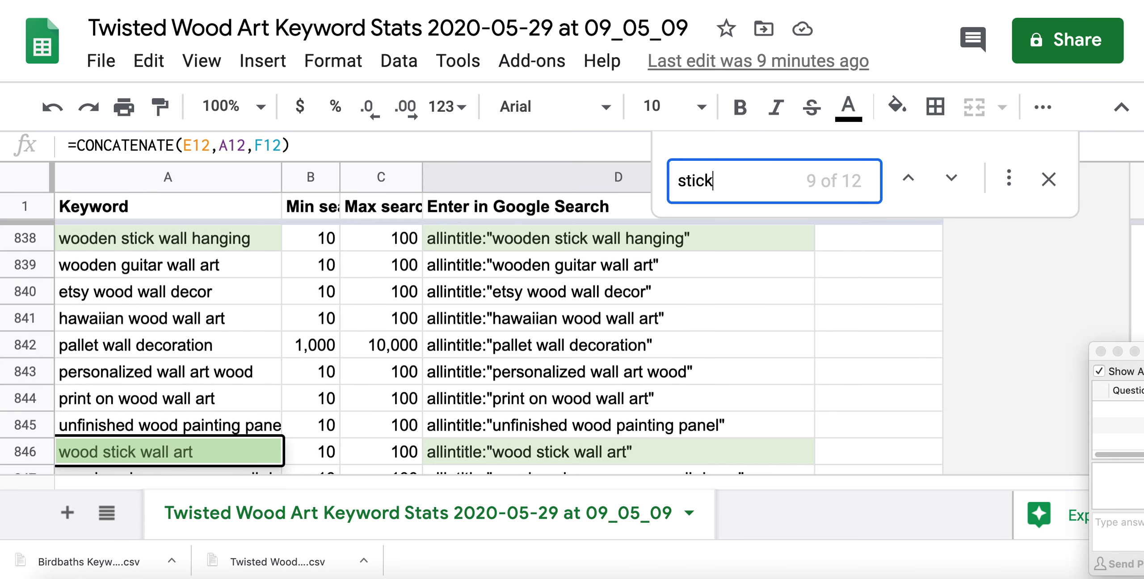
key(Return)
key(Return)
key(Return)
key(Return)
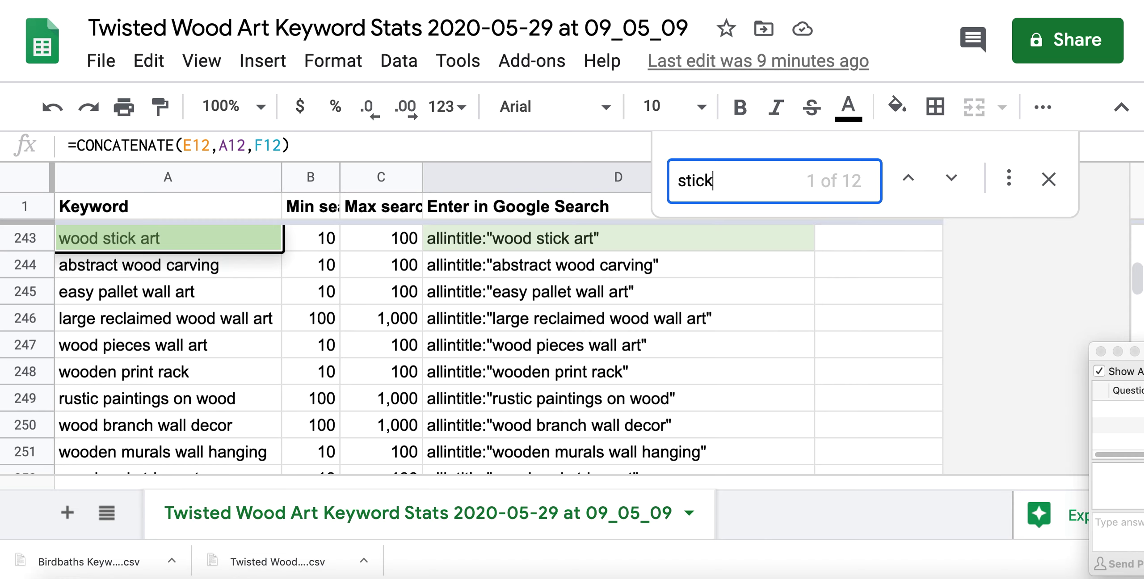
click(1049, 179)
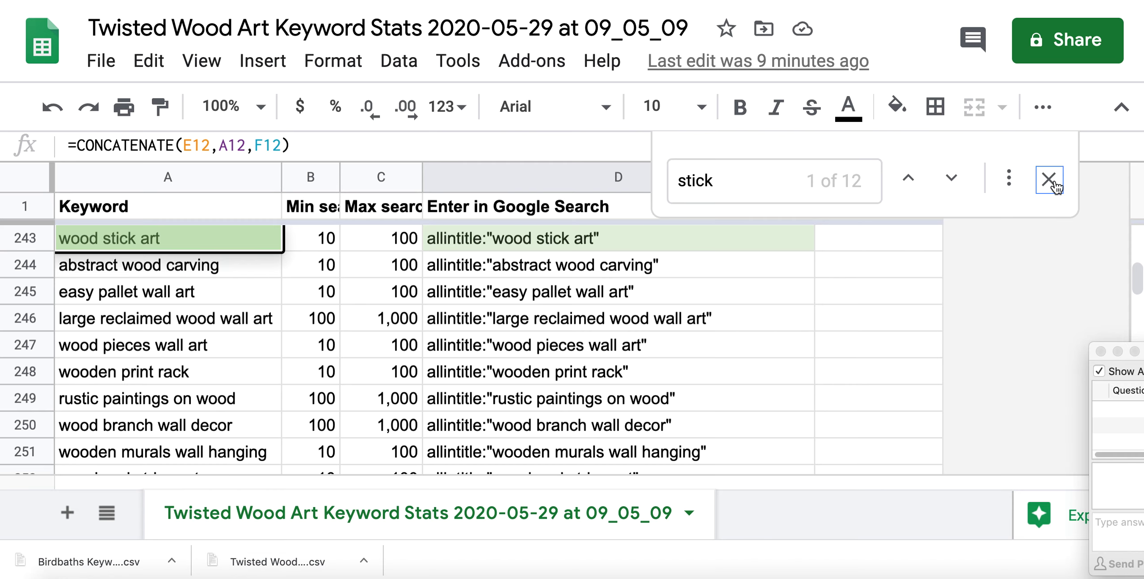
Step: Examine the CONCATENATE formula in cell D2 that builds the allintitle search term, leaving it unedited
scroll(709, 309, up, 5)
scroll(709, 317, up, 15)
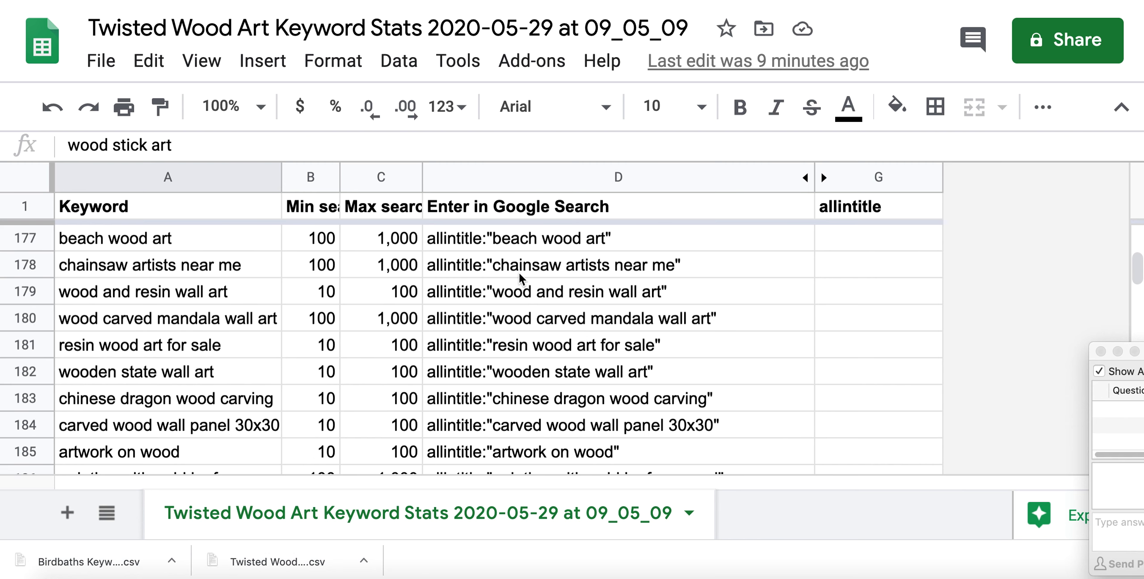
scroll(518, 272, up, 20)
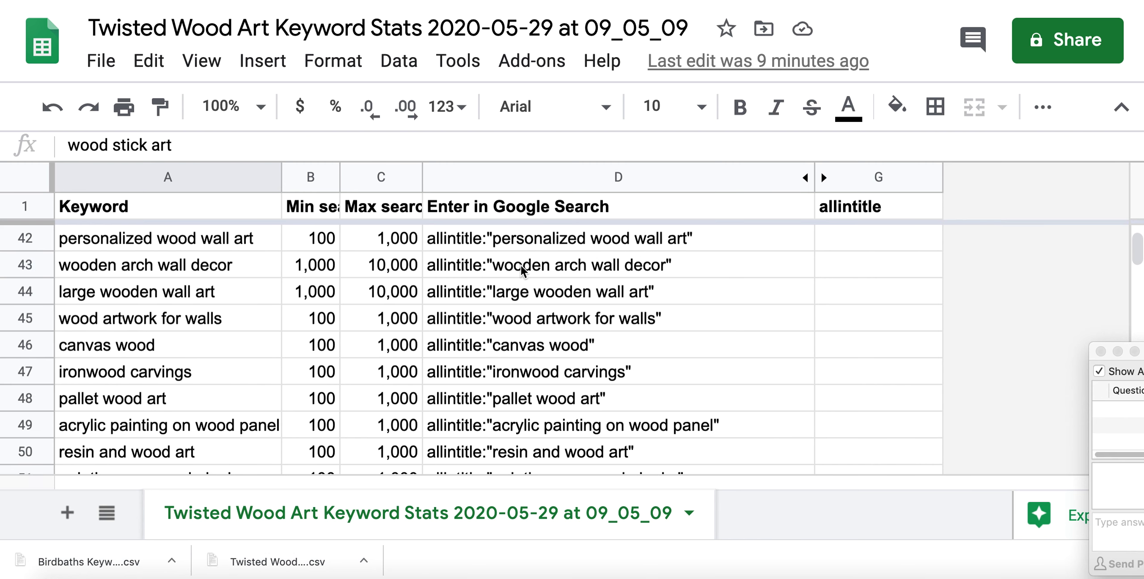
scroll(521, 270, up, 15)
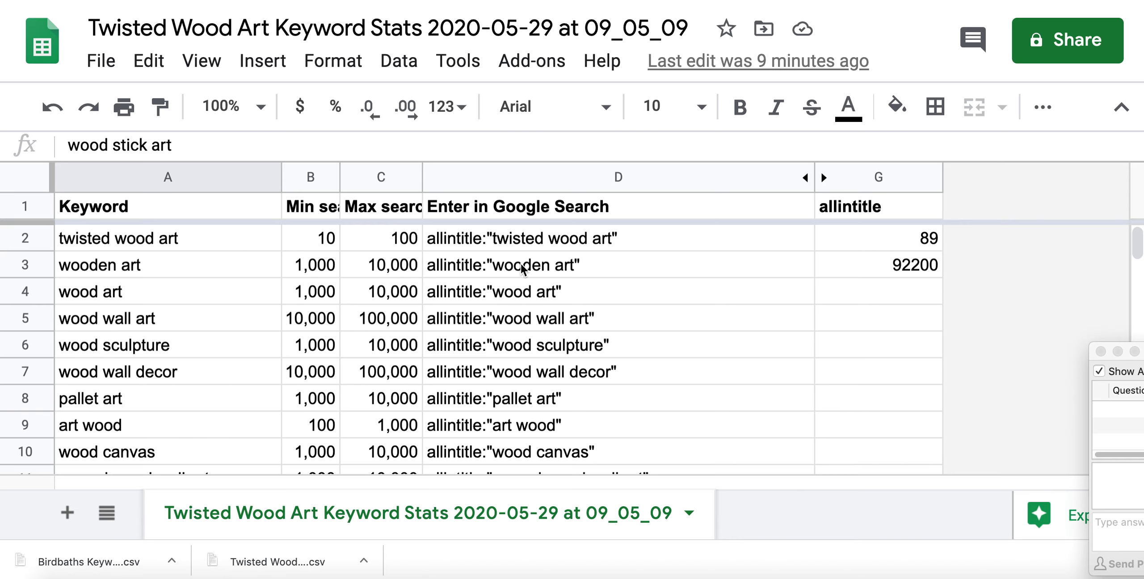
click(508, 242)
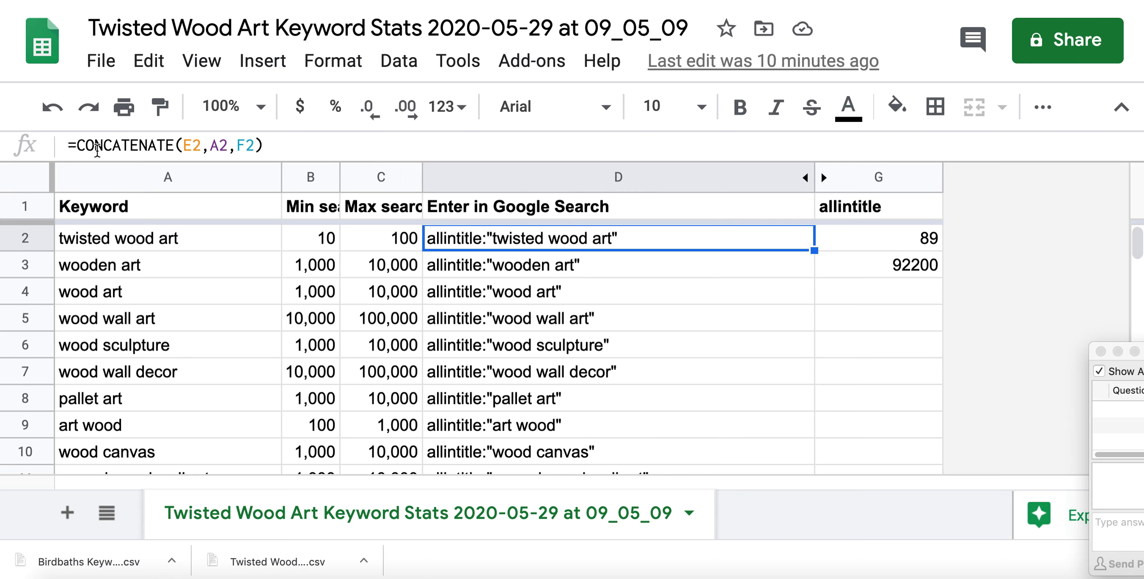
click(280, 147)
drag(280, 147, 76, 146)
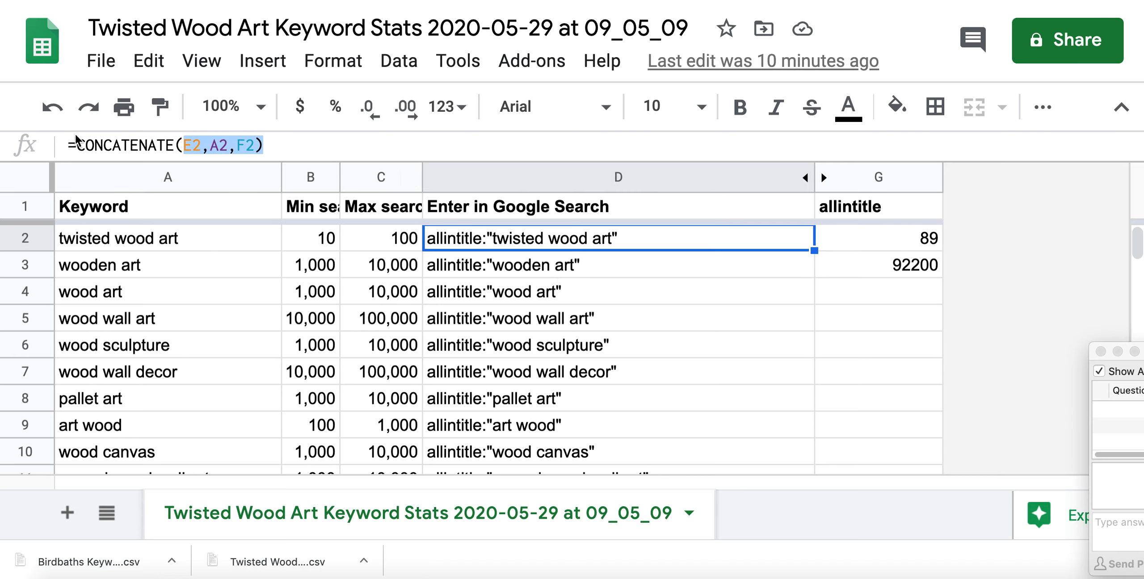
click(85, 145)
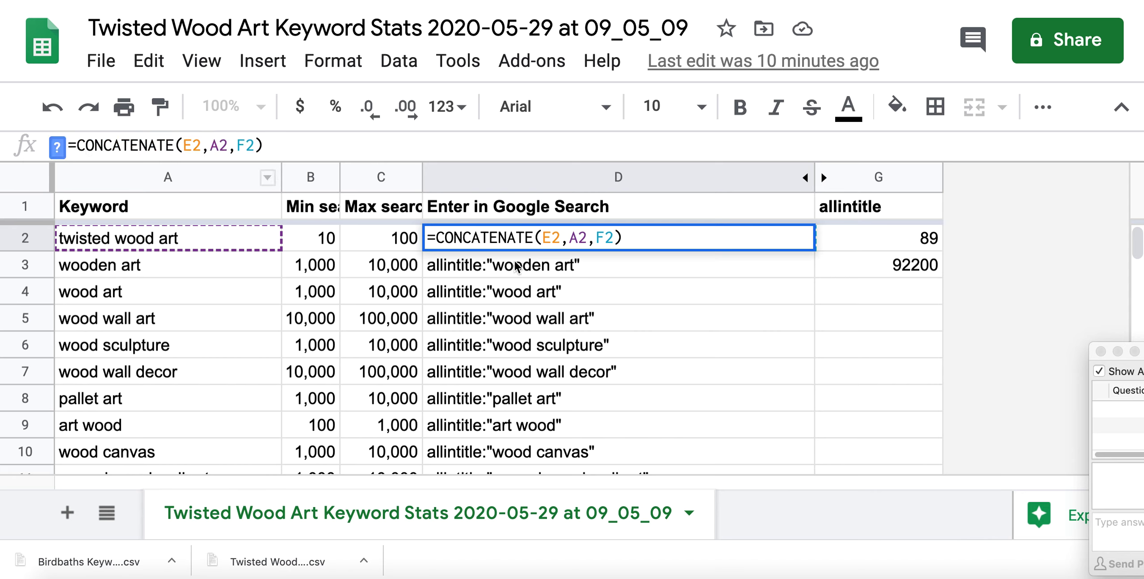
click(399, 268)
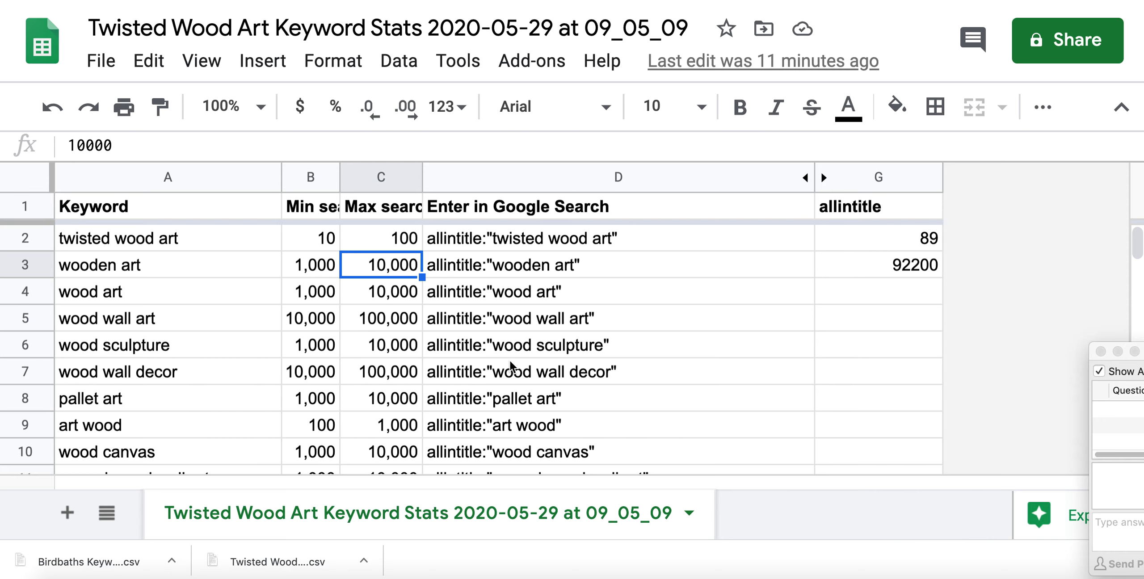
Step: Search the keyword sheet for "twisted"
click(570, 343)
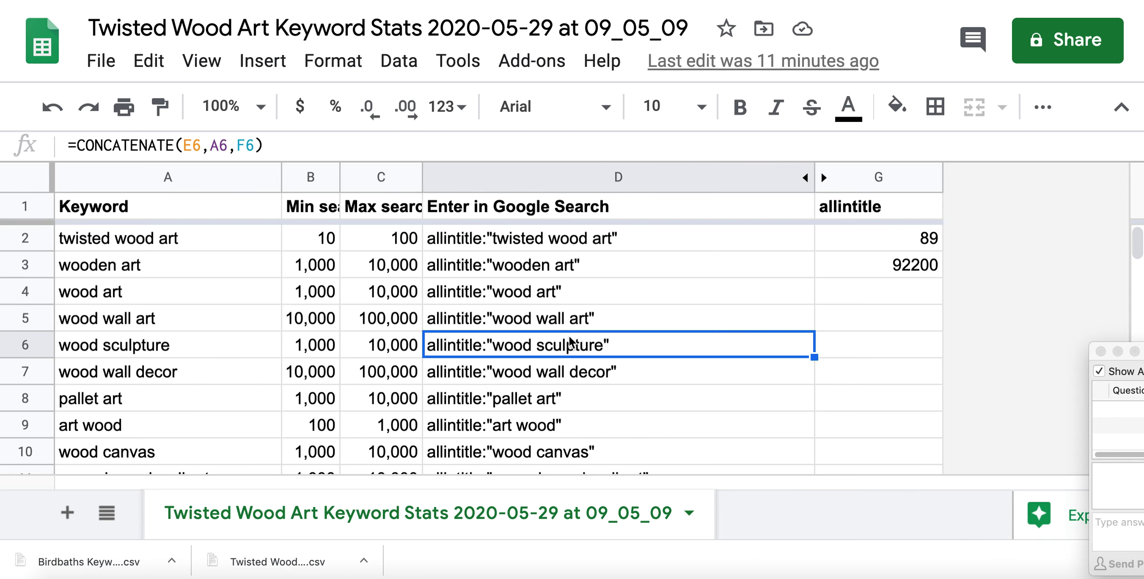
key(super+f)
text(tw)
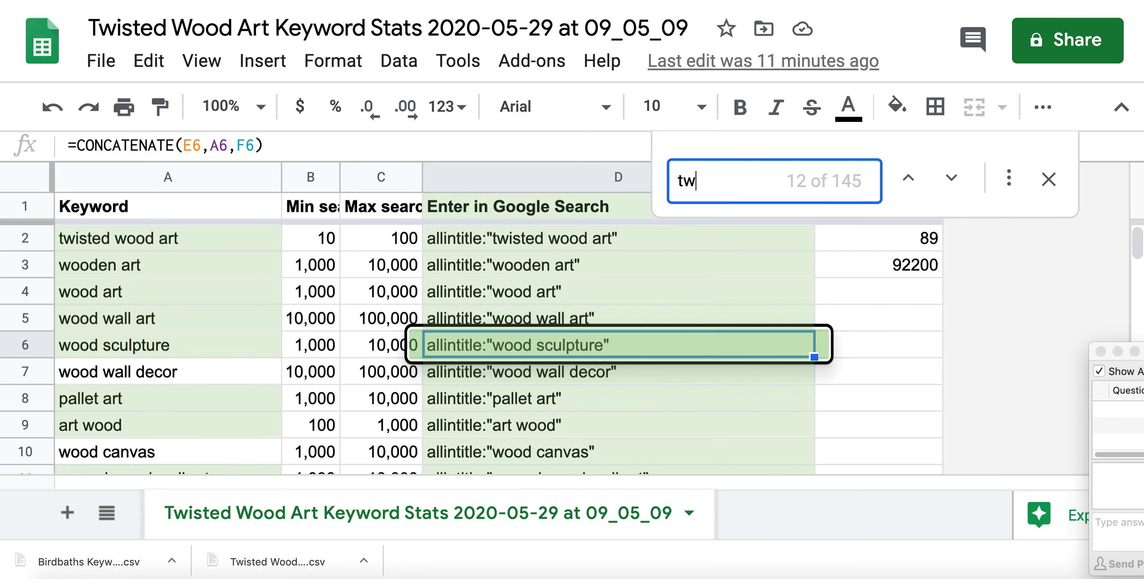
text(isted)
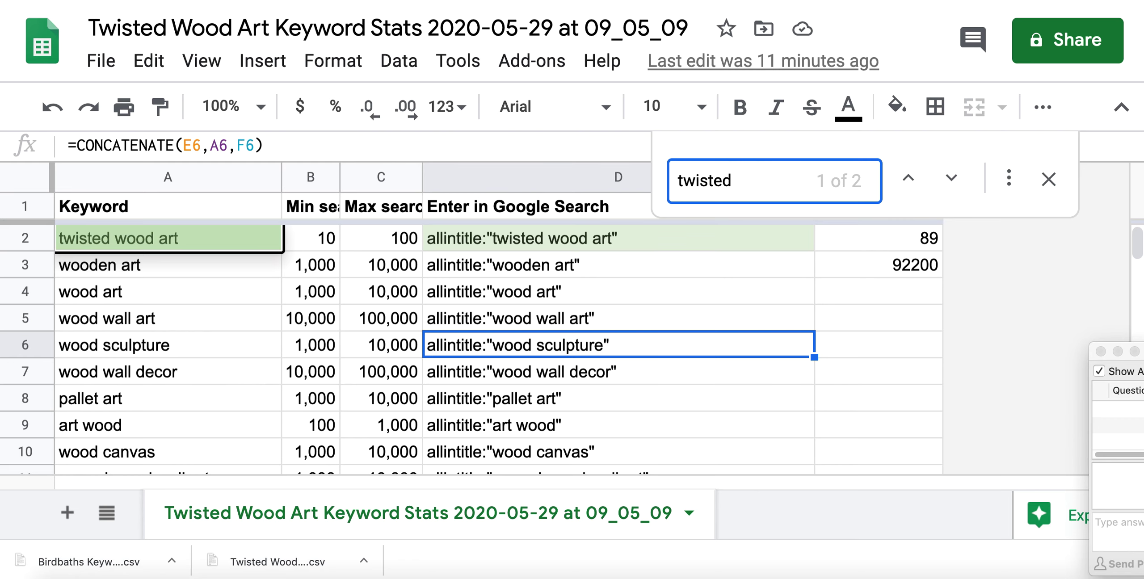
Step: Switch to the Google Ads keyword plan and remove the keywords "Birdbath" and "Solar birdbath" from its search
key(ctrl+Tab)
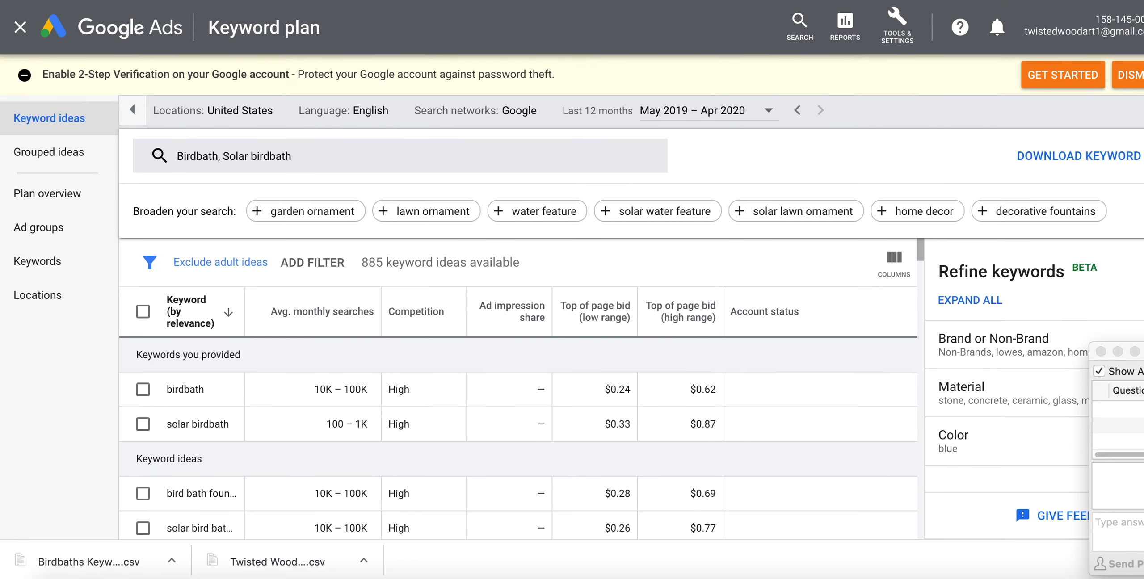
click(303, 155)
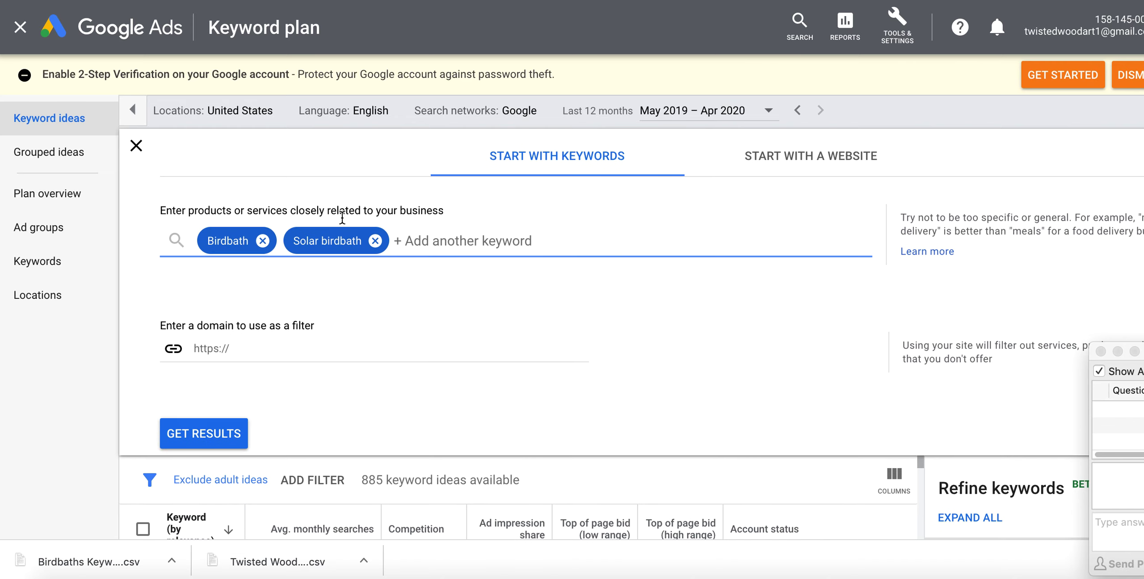
click(376, 241)
click(264, 242)
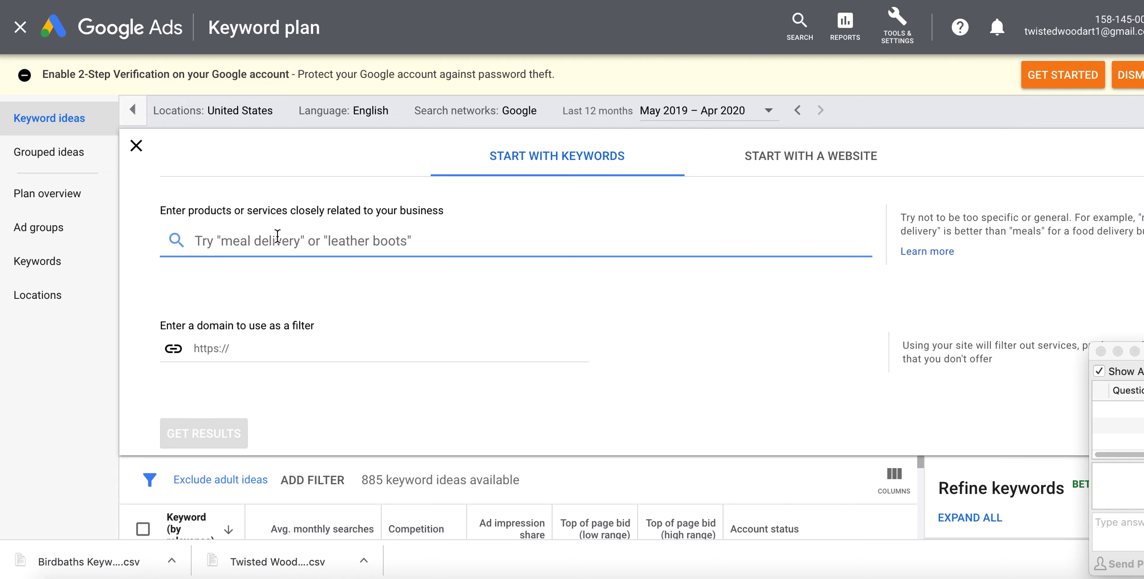
Step: Add "Twisted wood art" and "twisted wooden art" as keywords for the keyword ideas search
text(Twisted wood)
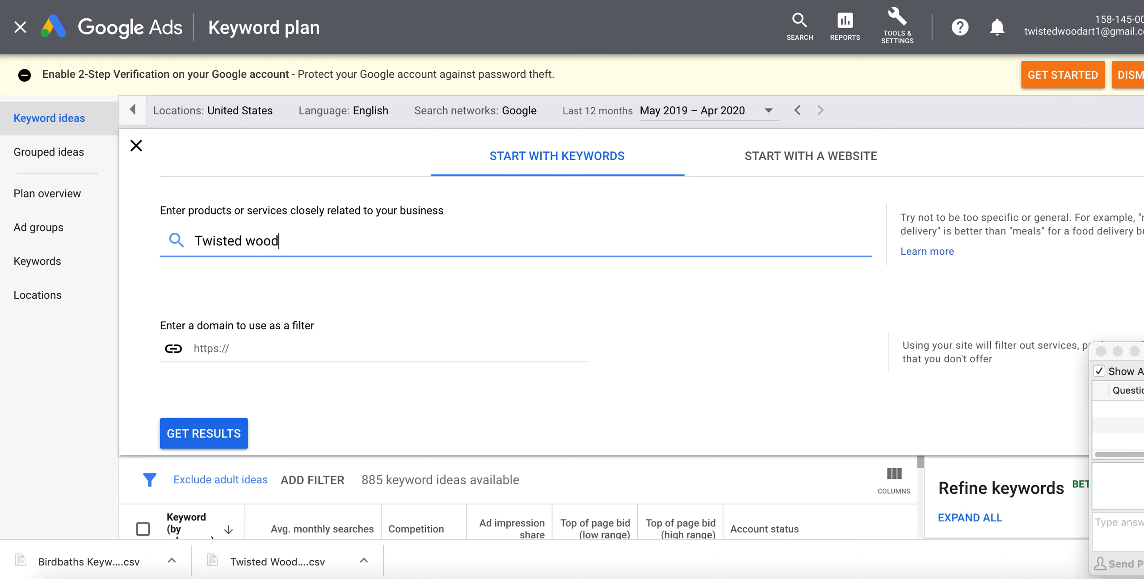
text( art)
key(Return)
text(twisted)
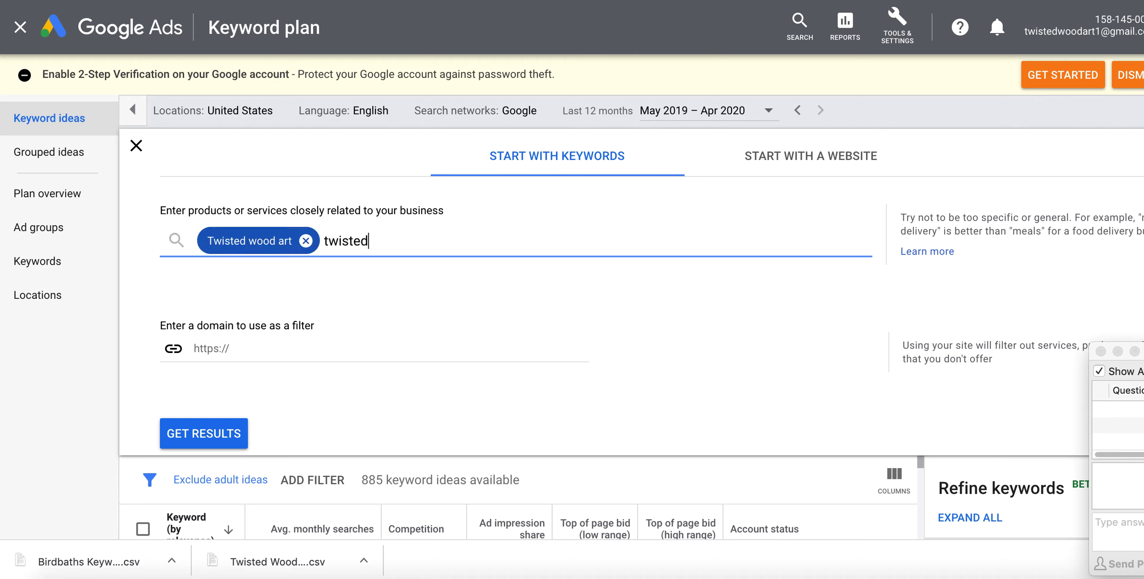
text( woodn art)
key(BackSpace)
key(BackSpace)
key(BackSpace)
key(BackSpace)
key(BackSpace)
text(en art)
key(Return)
Step: Add the keywords "twisted wood sculpture" and "twisted wood carving" and get the keyword results
text(tw)
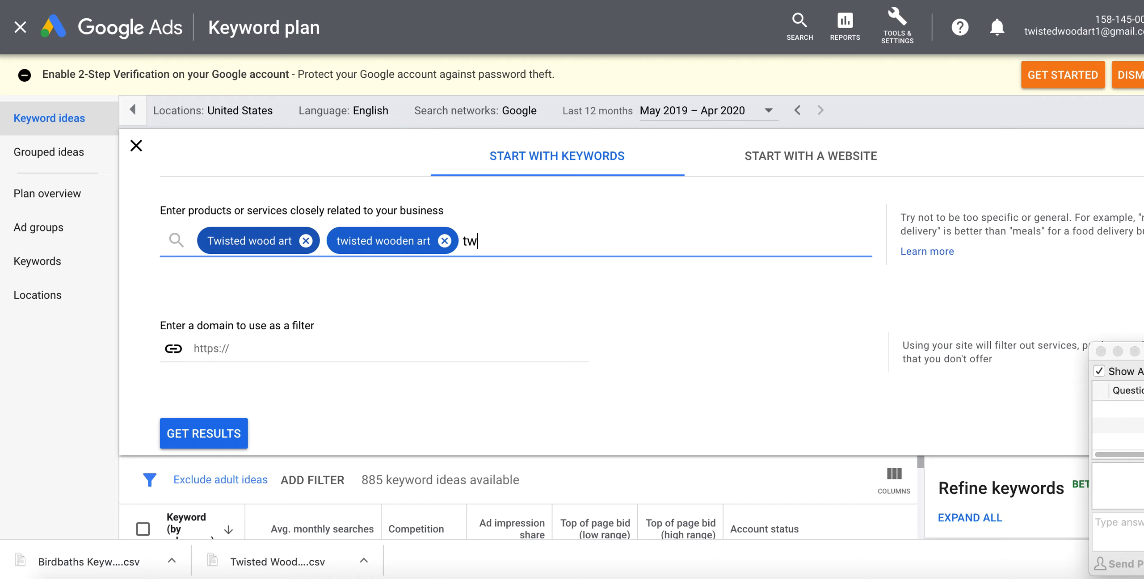
text(isted wood scul)
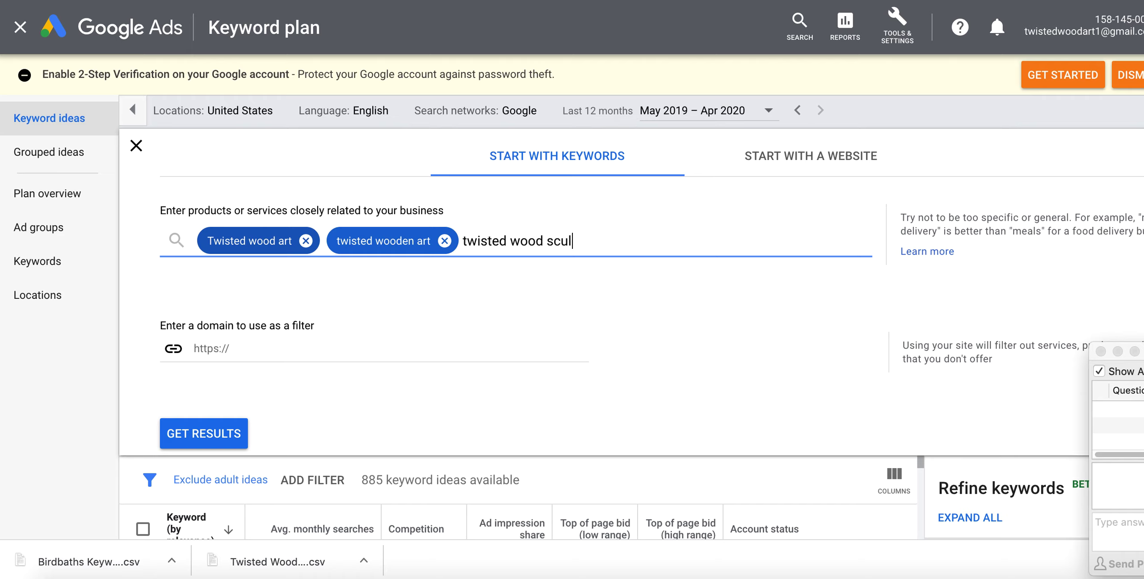
text(pture,tw)
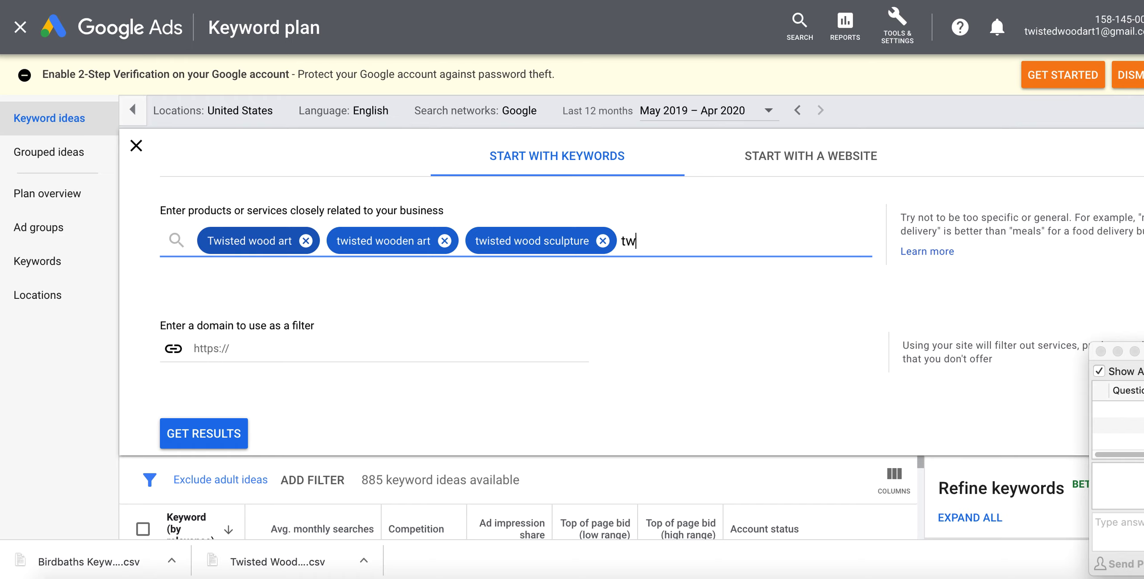
text(isted wood carin)
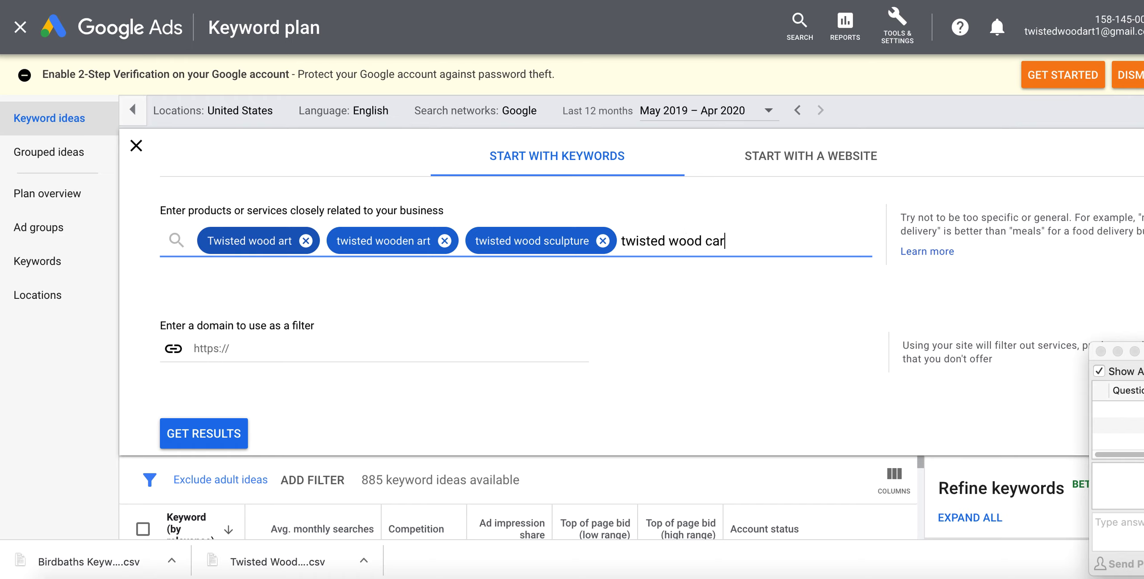
key(BackSpace)
key(BackSpace)
text(ving,)
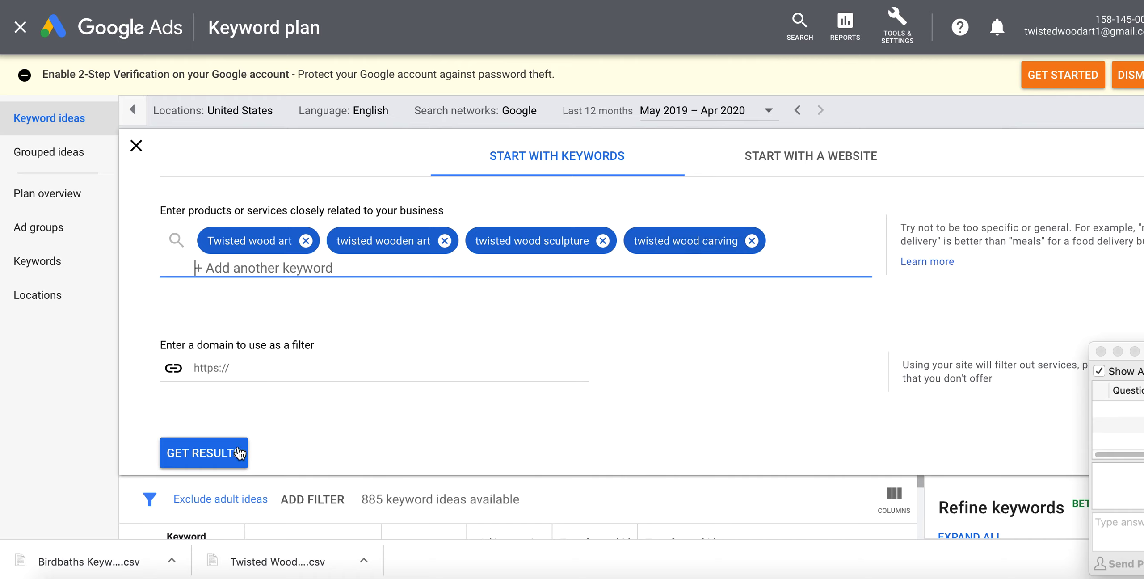
click(205, 453)
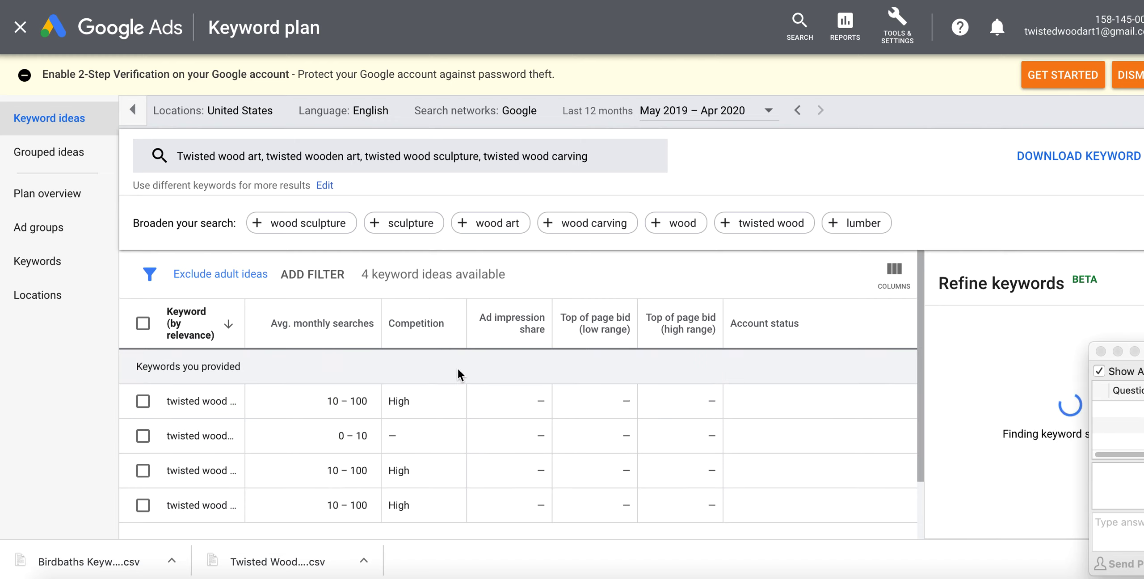
Step: Look through the keyword results and widen the Keyword column to show the full keyword names
scroll(474, 381, down, 2)
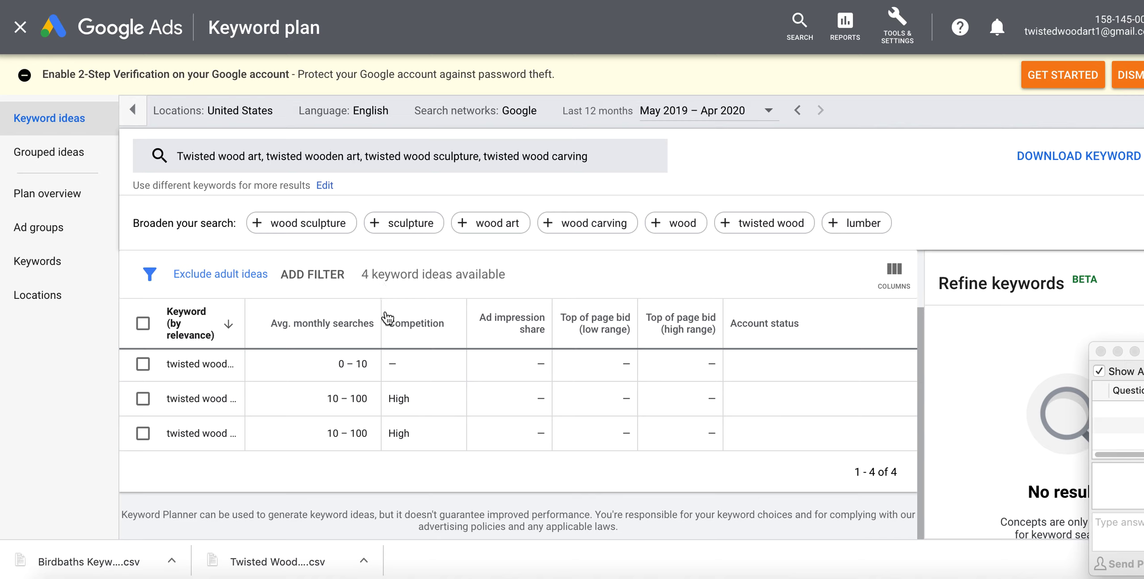
scroll(330, 432, up, 1)
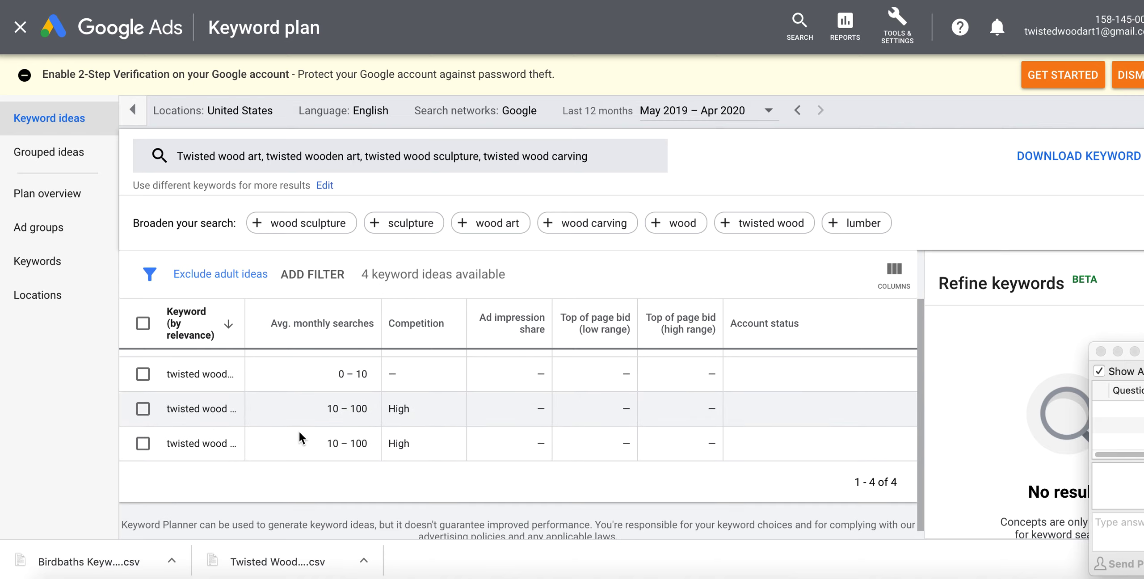
scroll(310, 436, up, 3)
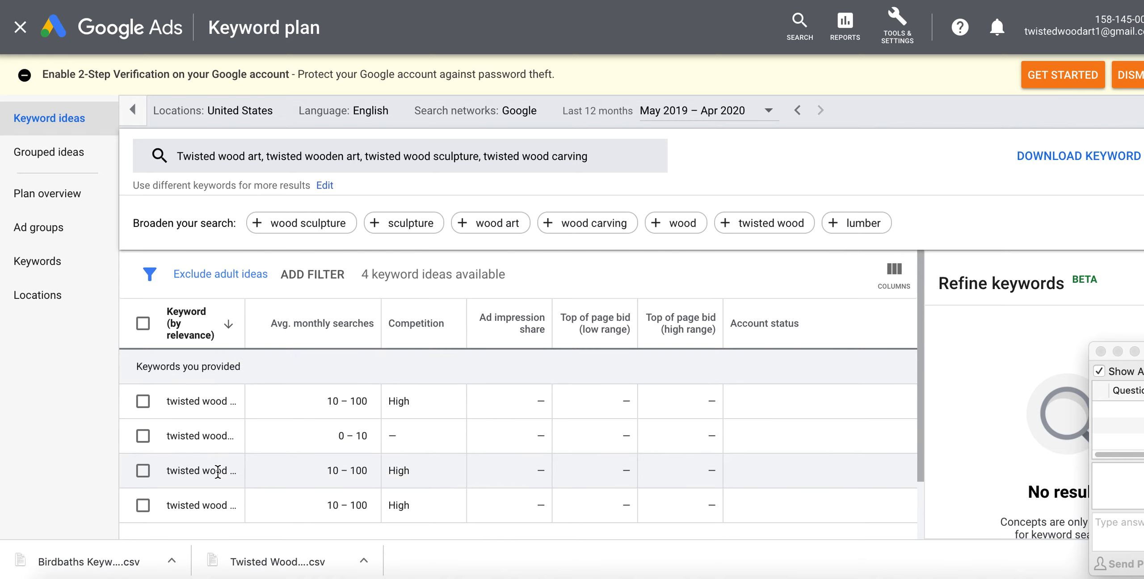
drag(244, 330, 372, 336)
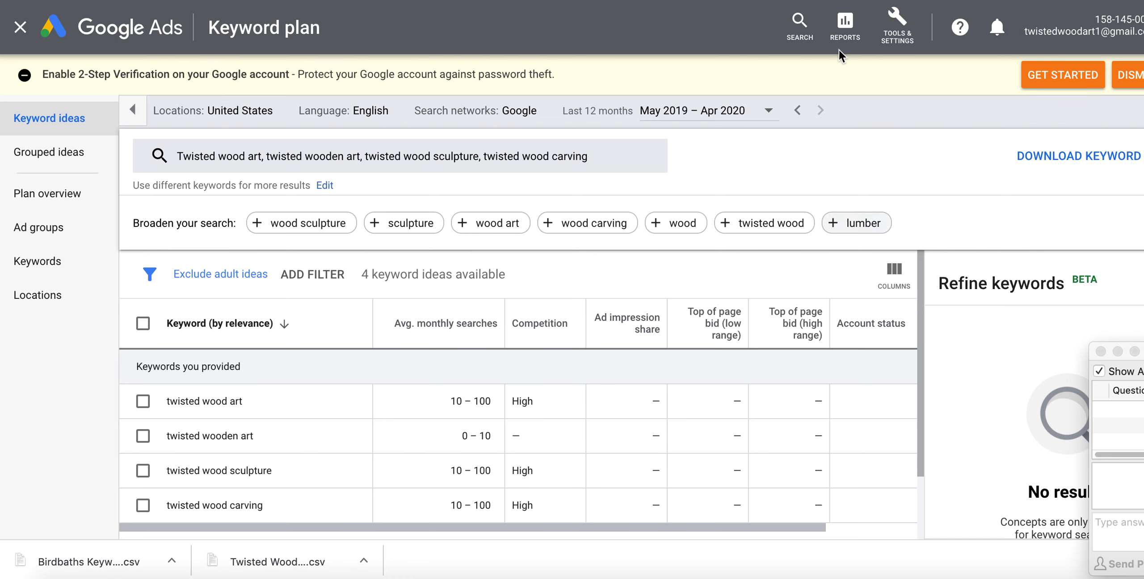
Step: Return to the keyword spreadsheet, close its search, and check the allintitle formulas in cells D2 and D6
key(ctrl+Tab)
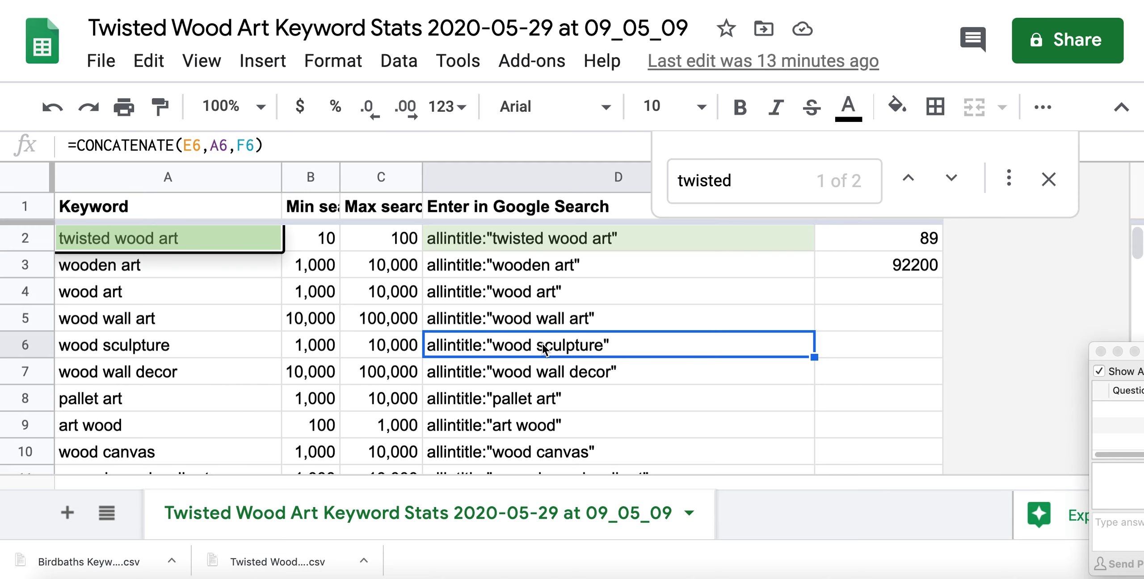
click(1048, 180)
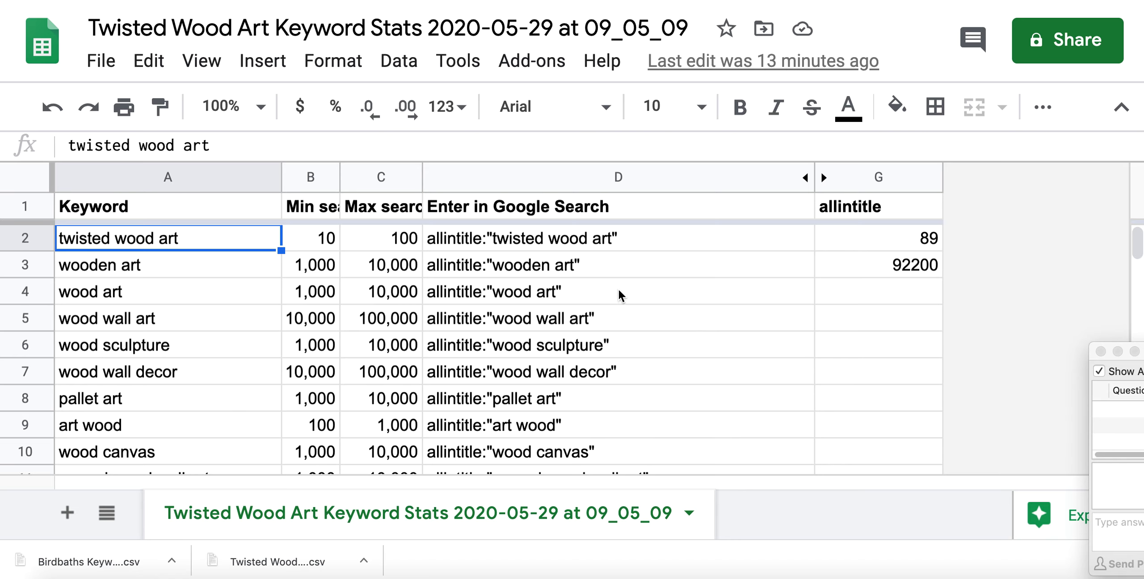
click(559, 242)
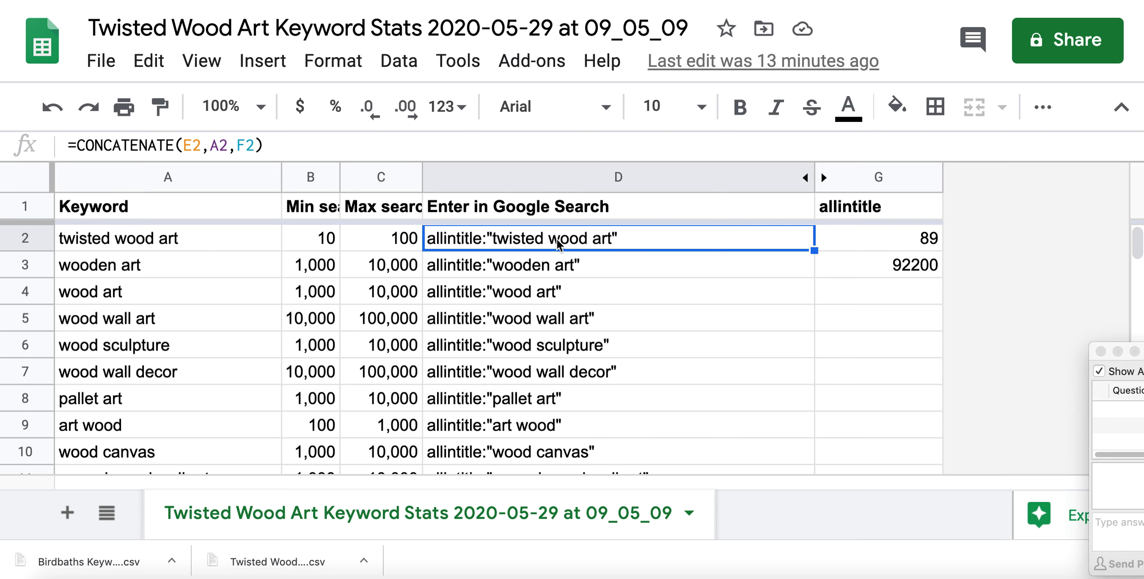
click(539, 345)
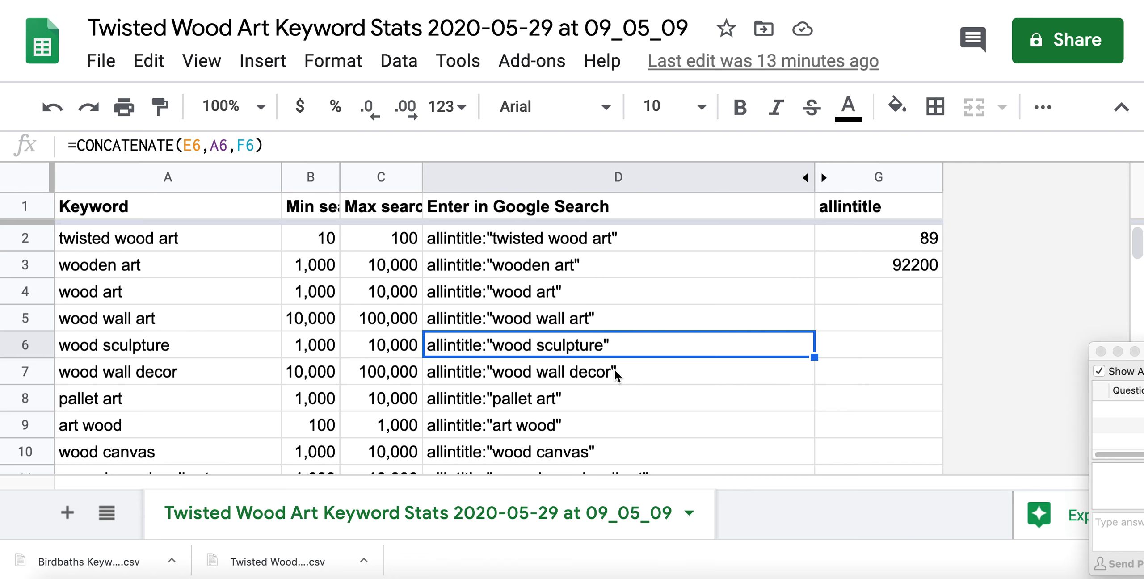
Step: In the Google search results, replace the query with "twisted wood art" to view its suggestions, and examine the related searches at the page's end
key(ctrl+Tab)
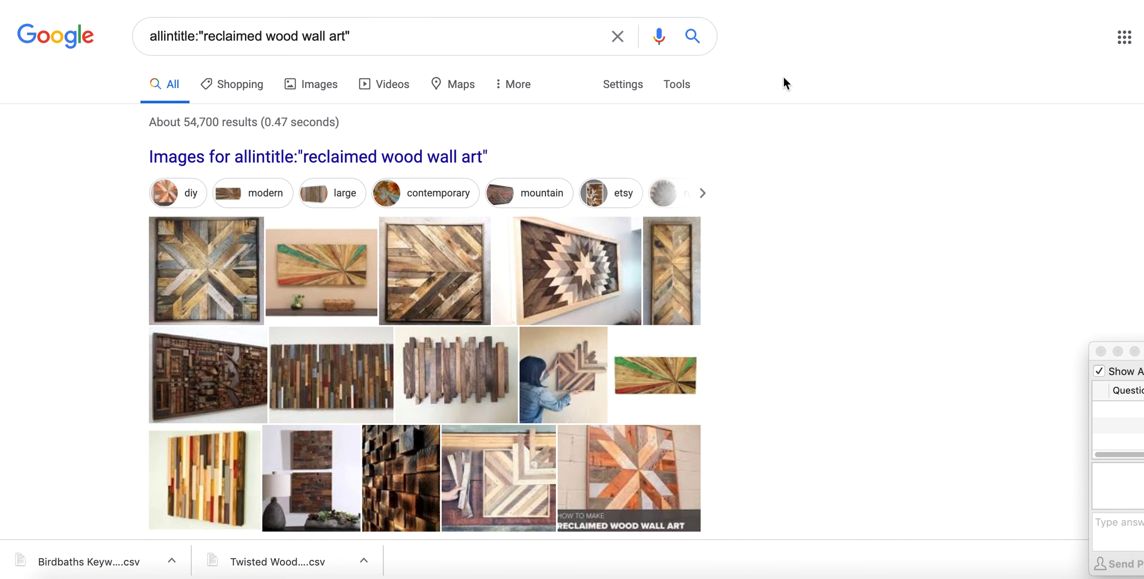
click(361, 35)
drag(361, 35, 98, 22)
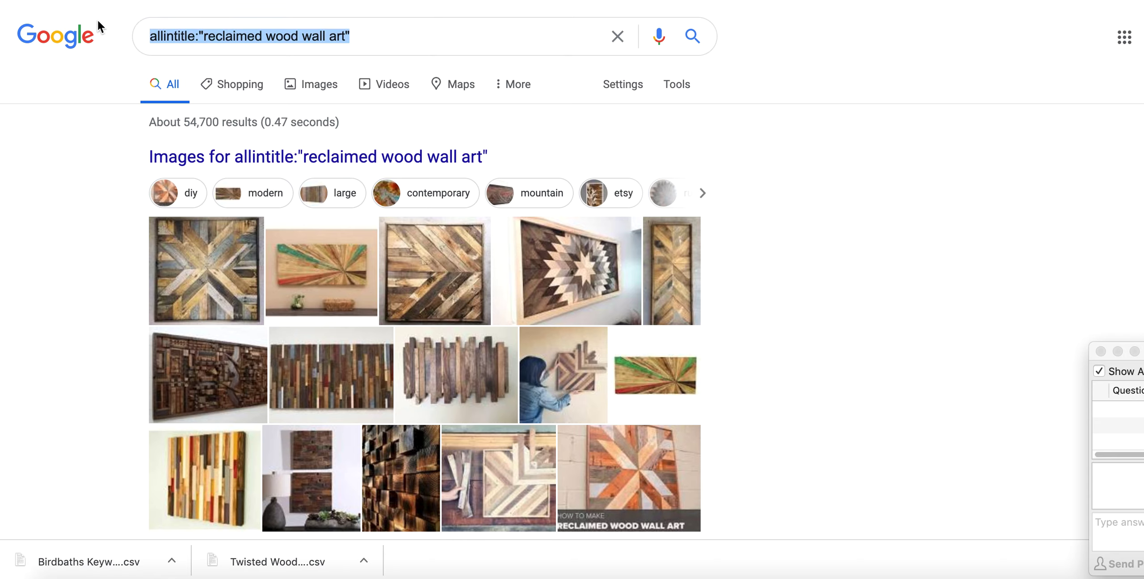
text(twisted wood art)
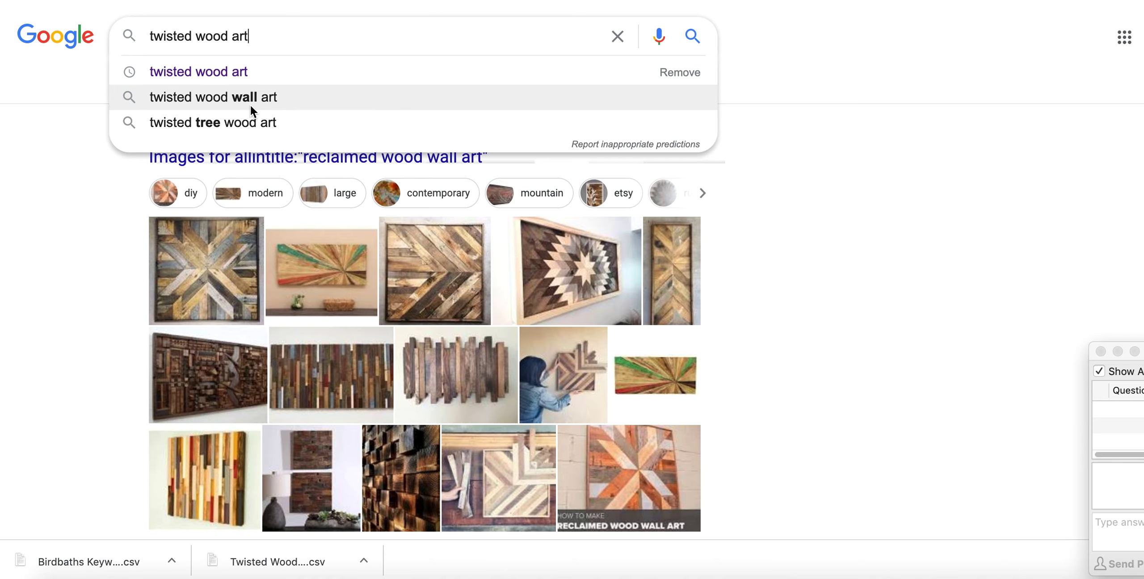
click(774, 219)
scroll(775, 218, down, 15)
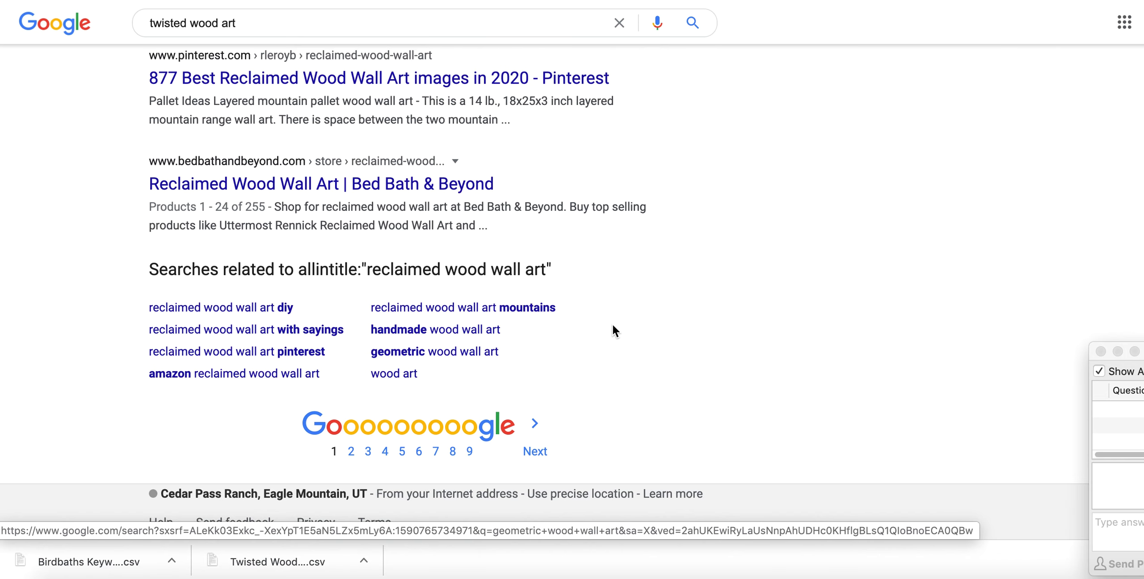
scroll(613, 319, up, 20)
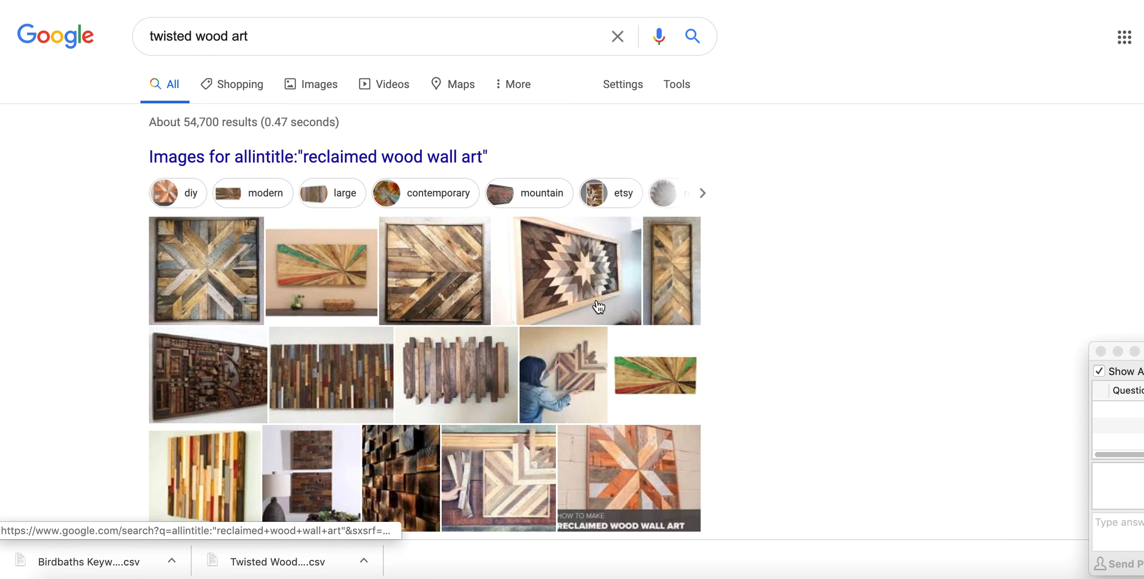
Step: Shorten the Google query to "twisted wood" to view its suggestions, and dismiss them without searching
click(274, 34)
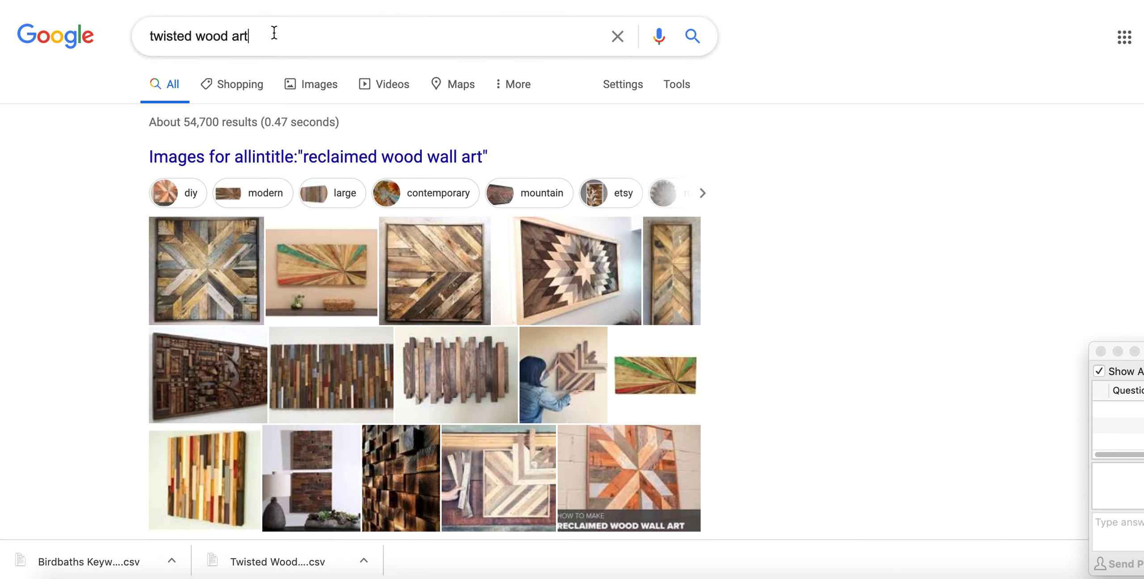
key(BackSpace)
key(BackSpace)
key(BackSpace)
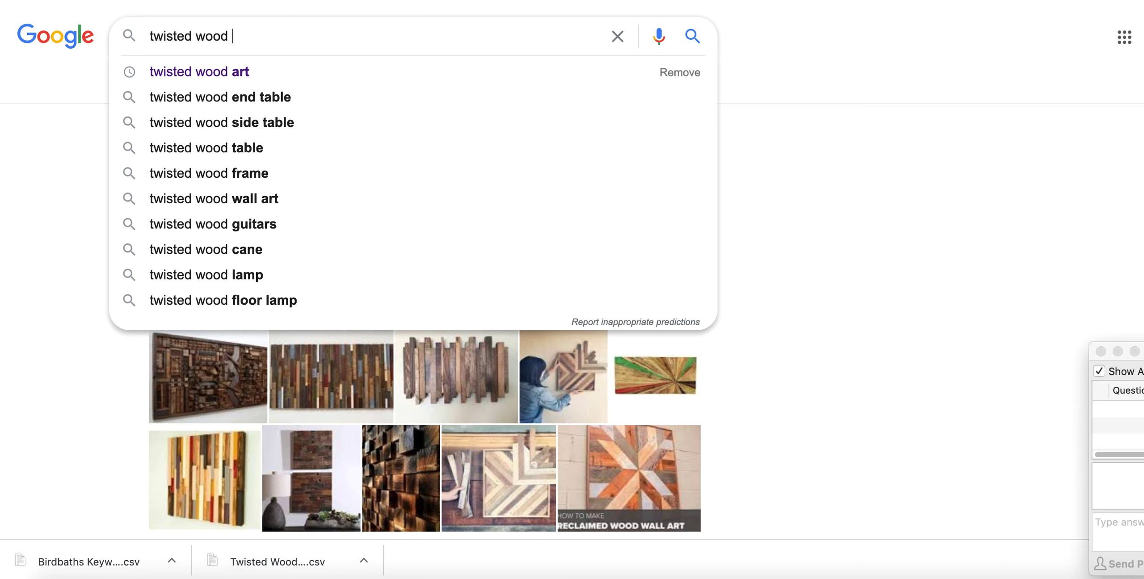
click(873, 164)
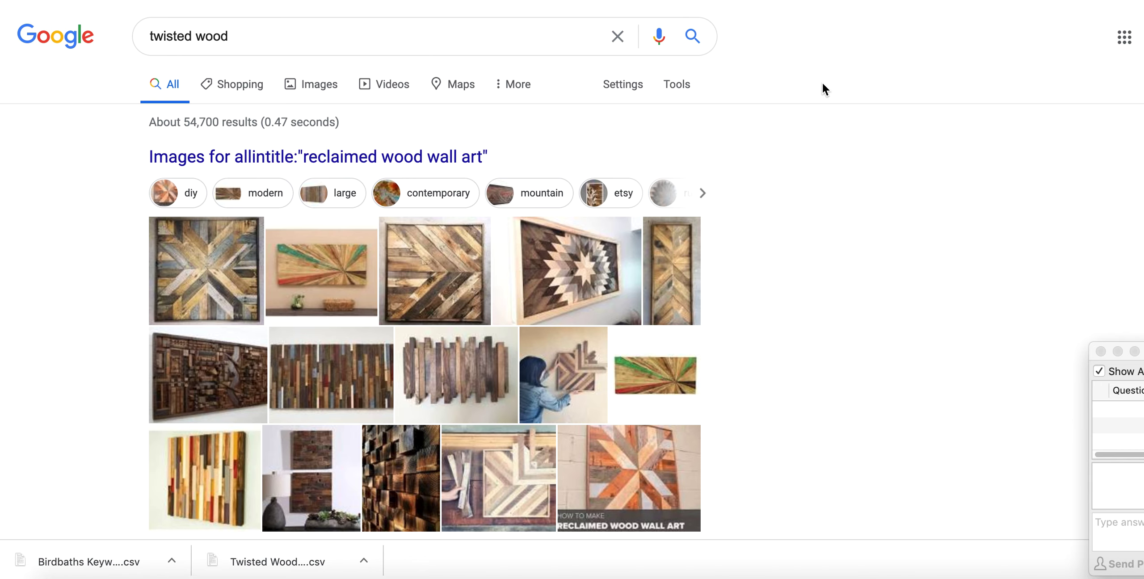
Step: Open the Etsy result for reclaimed wood wall art and browse its product listings
scroll(823, 98, down, 5)
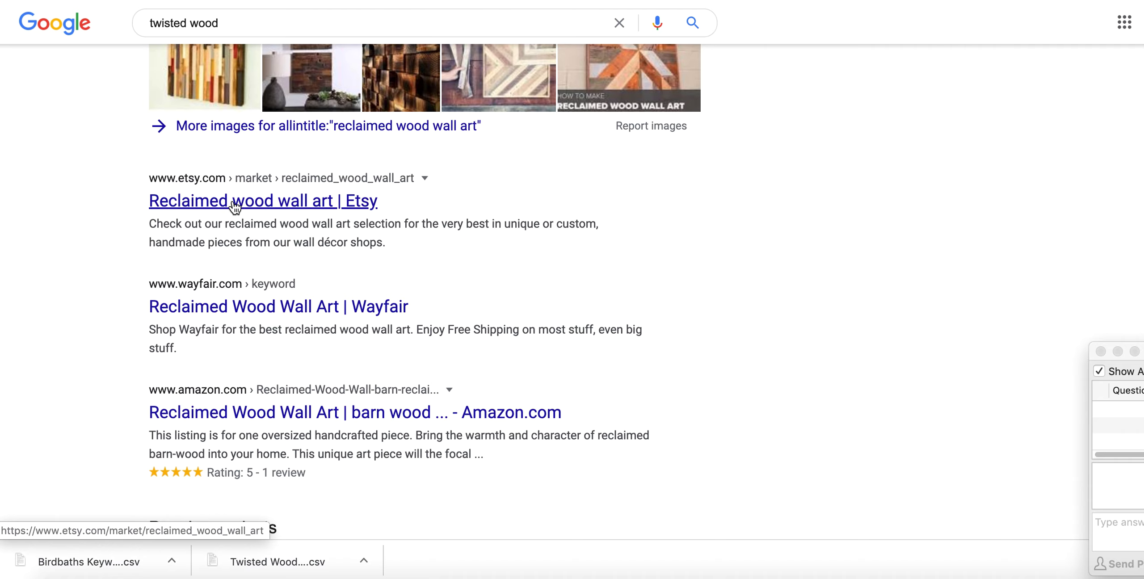
click(271, 204)
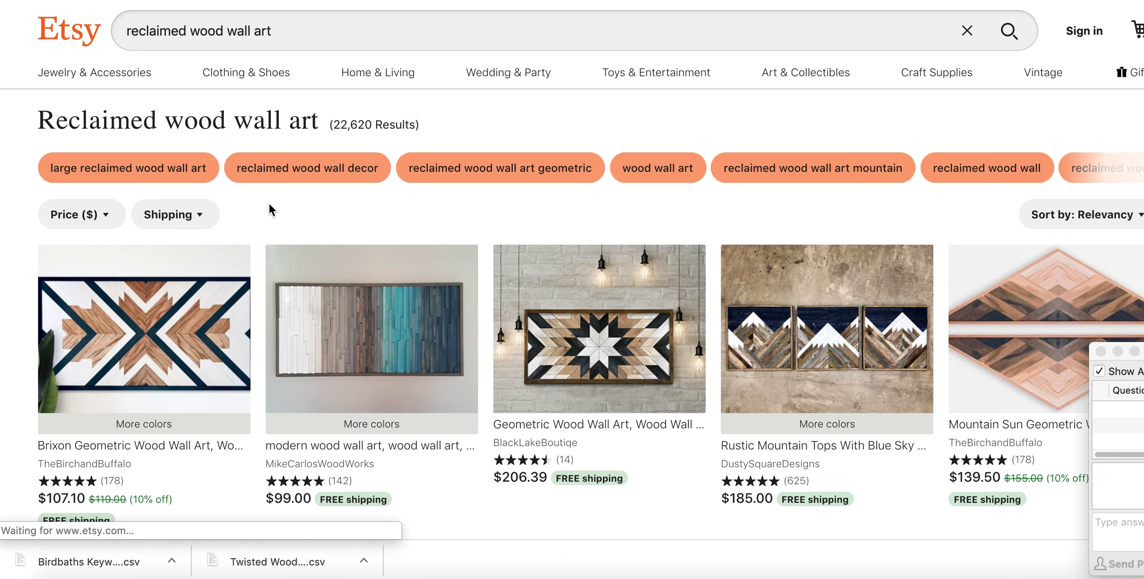
scroll(407, 289, down, 2)
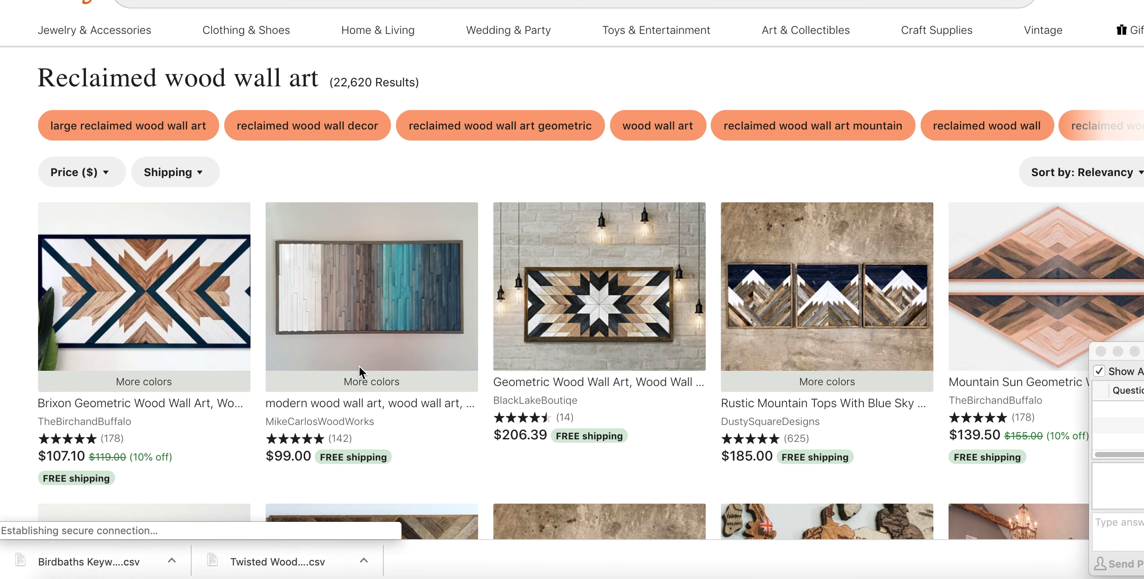
scroll(172, 102, down, 1)
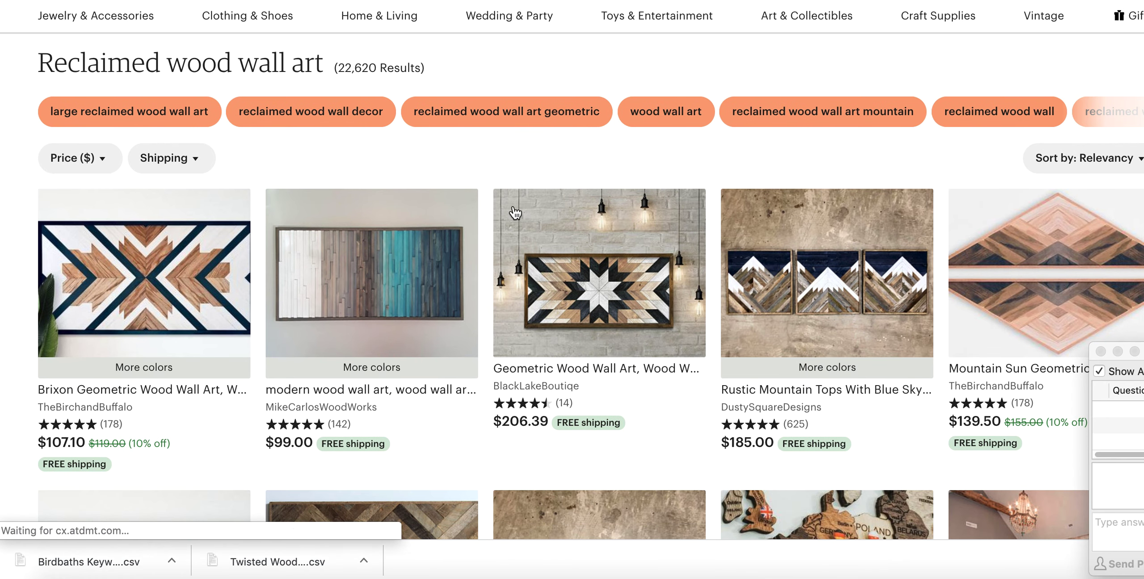
scroll(595, 276, down, 5)
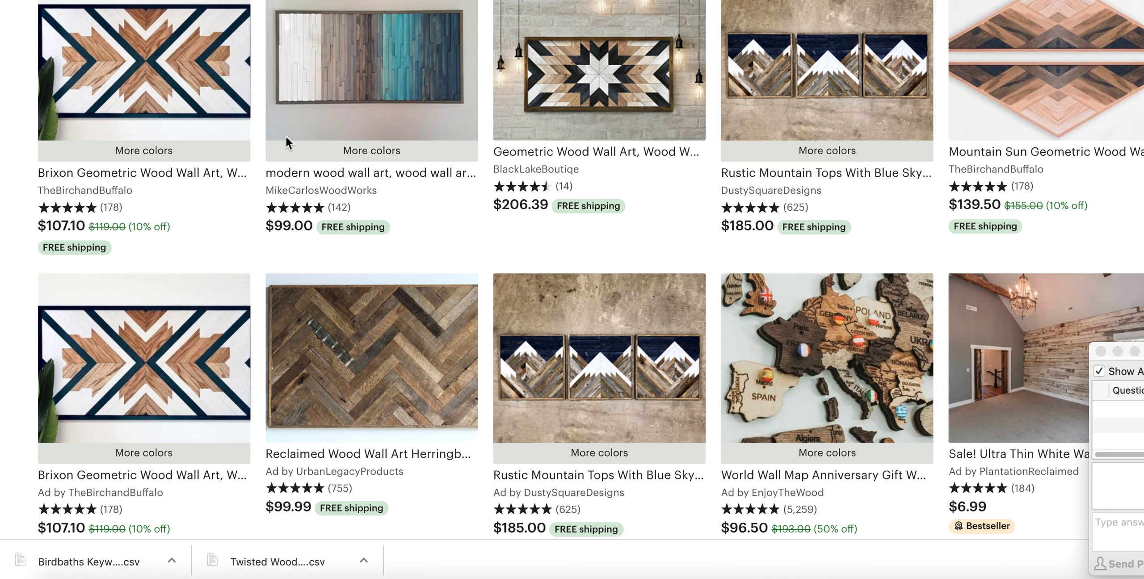
Step: Go back to the Google results and look through the Wayfair and Amazon entries for reclaimed wood wall art
key(super+bracketleft)
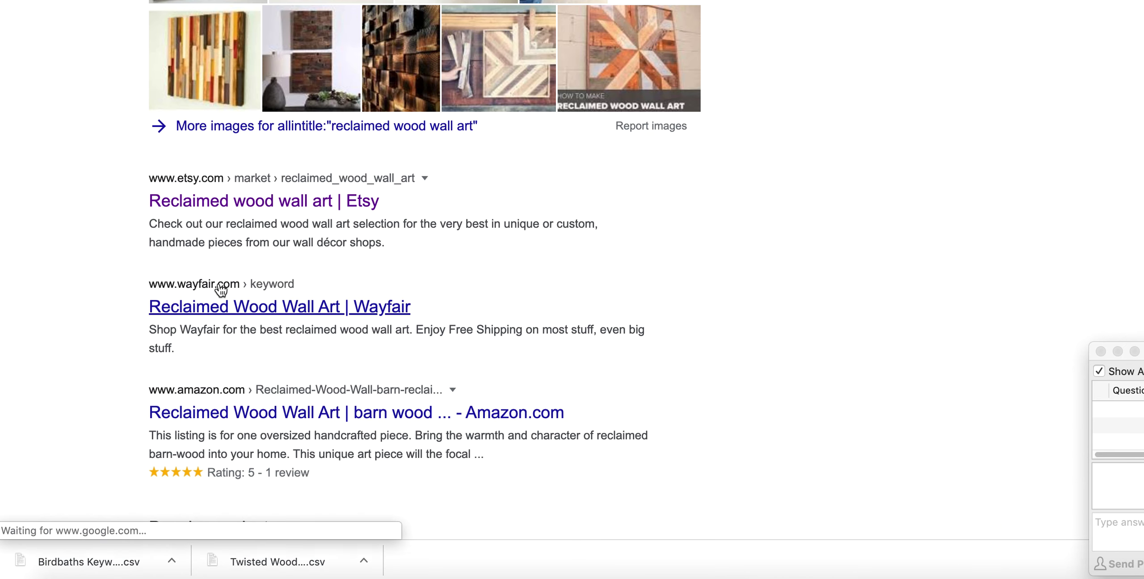
click(205, 301)
scroll(107, 302, down, 3)
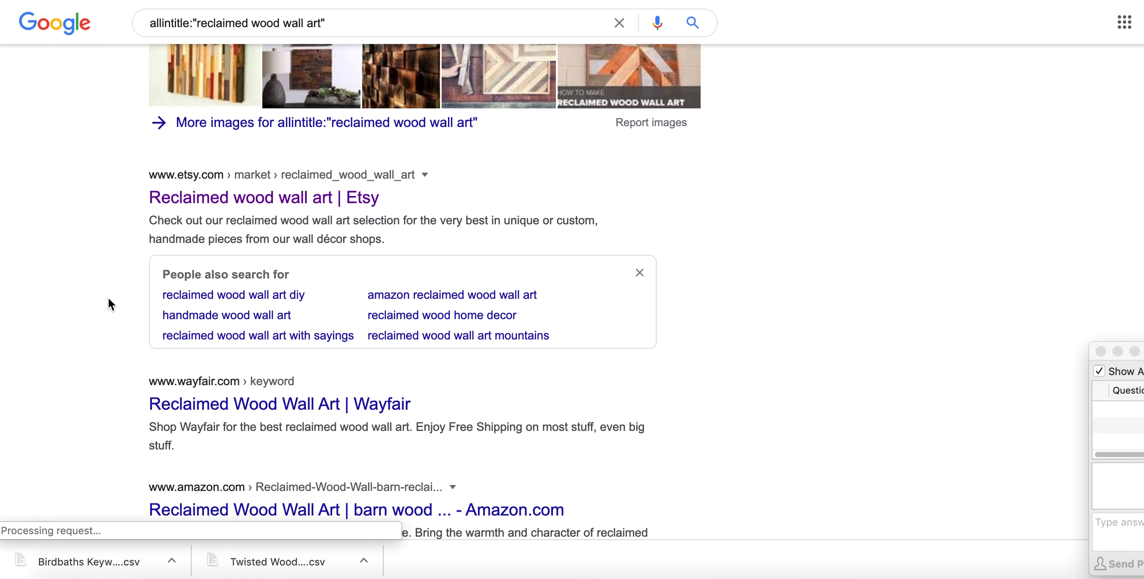
scroll(223, 343, down, 3)
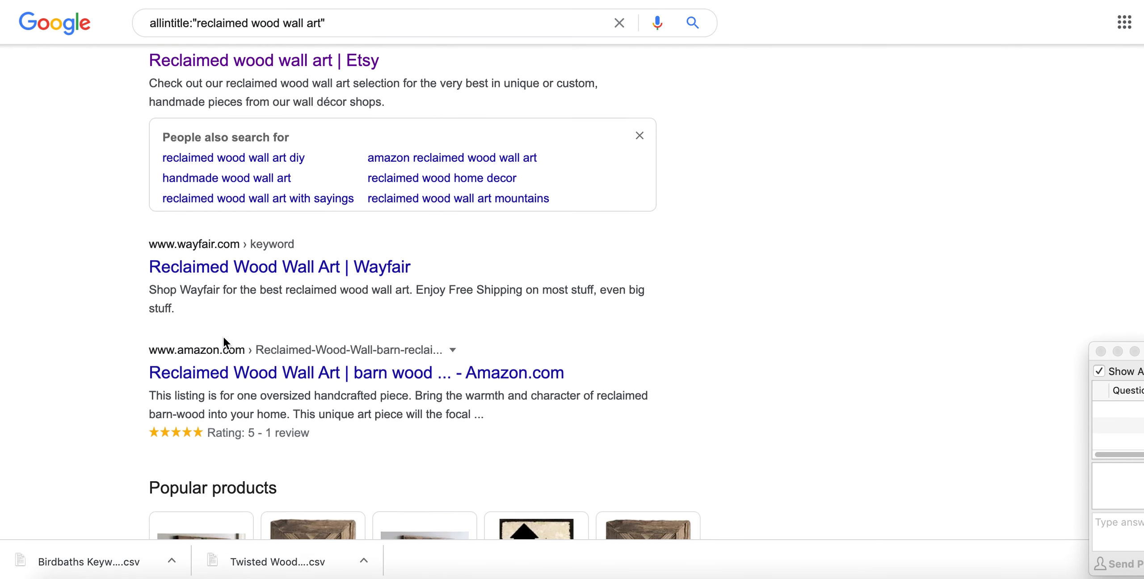
Step: Look through the remaining search results for reclaimed wood wall art, from the popular products down to the related searches
scroll(149, 283, down, 15)
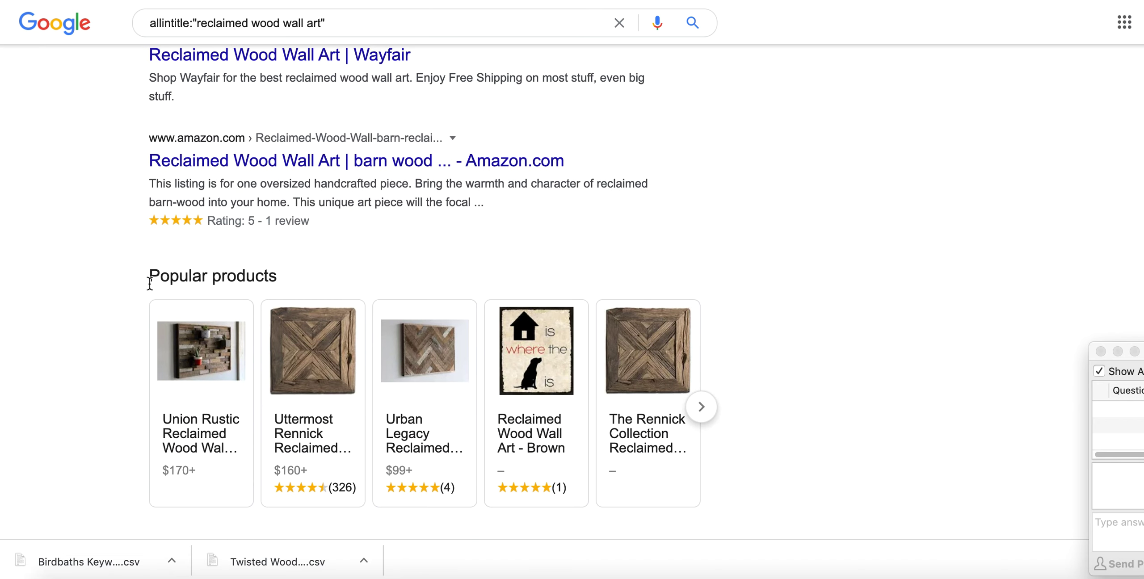
scroll(128, 286, down, 7)
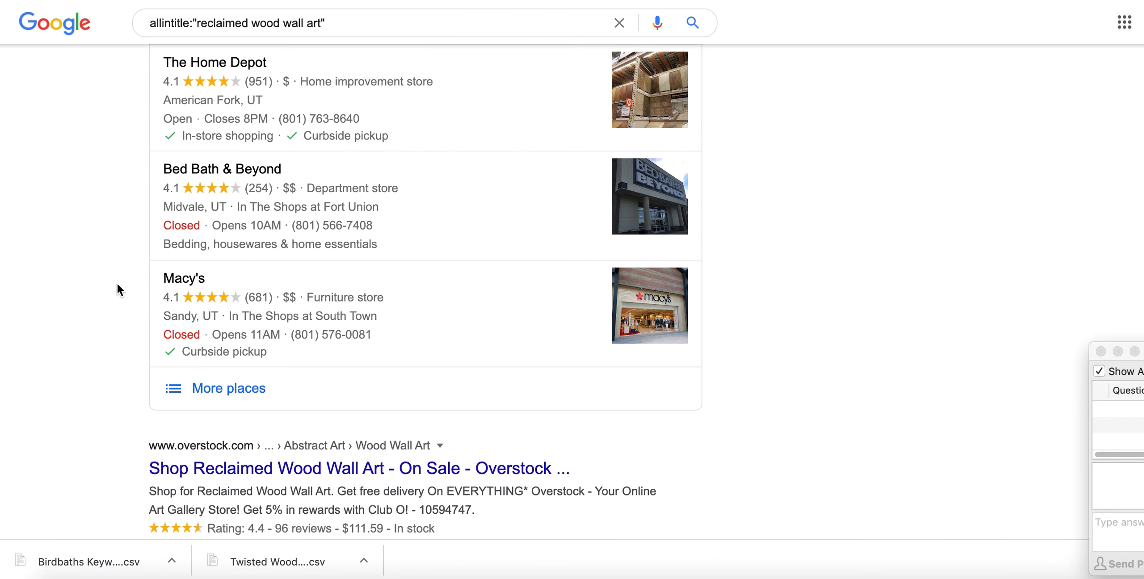
scroll(117, 286, down, 5)
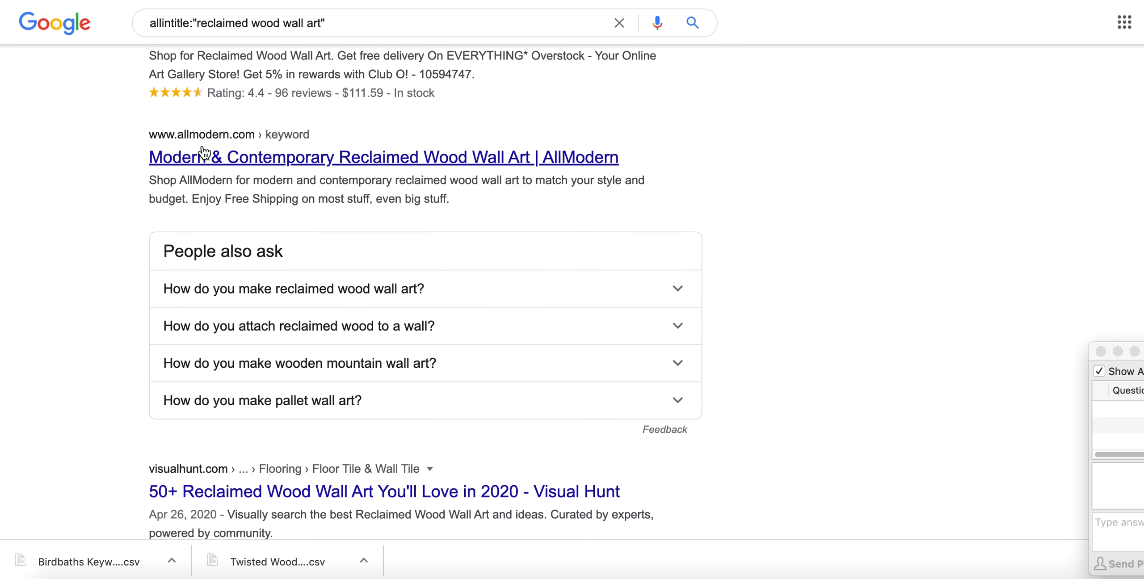
scroll(142, 171, down, 3)
scroll(134, 187, down, 2)
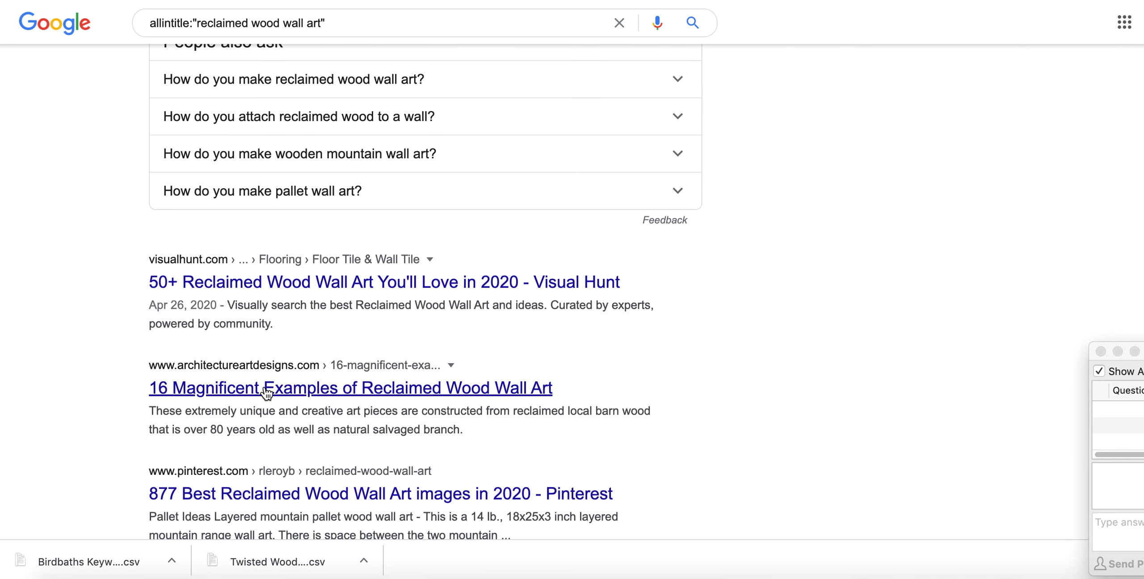
scroll(262, 381, down, 1)
scroll(262, 380, down, 3)
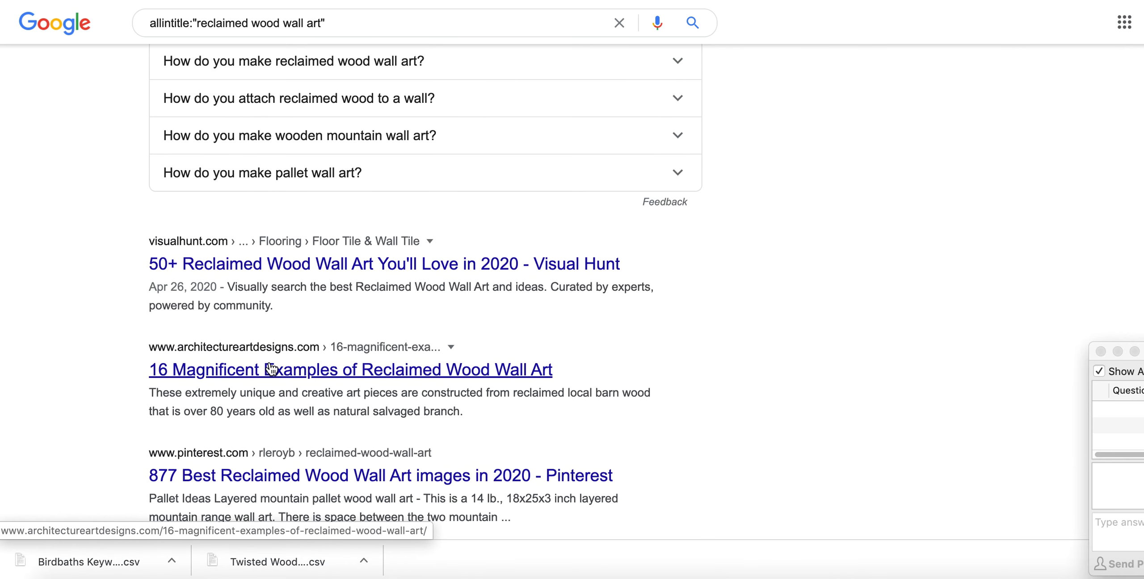
scroll(285, 288, down, 3)
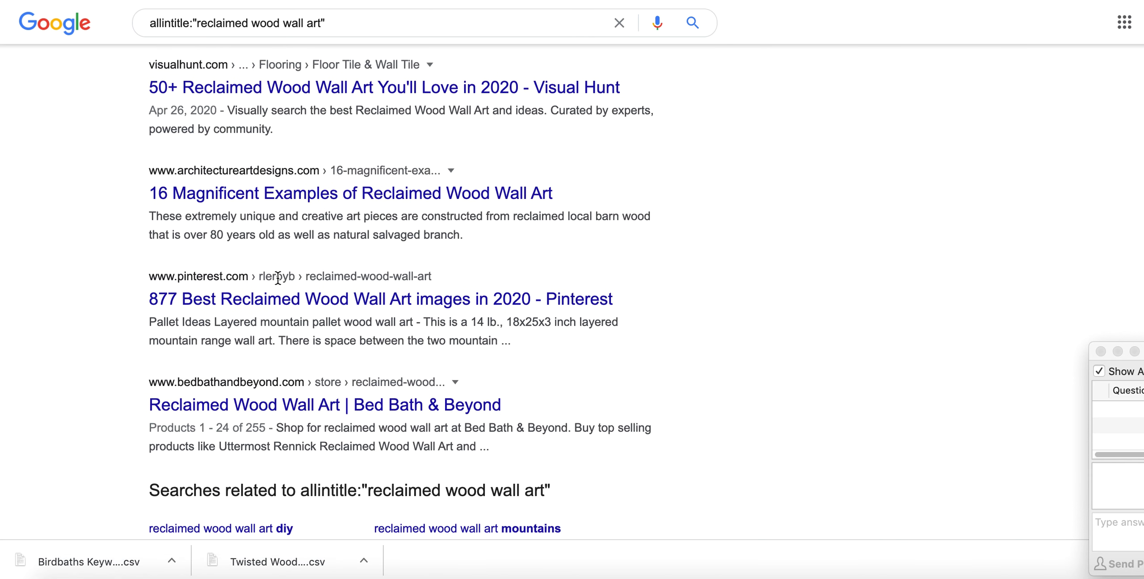
scroll(350, 252, up, 2)
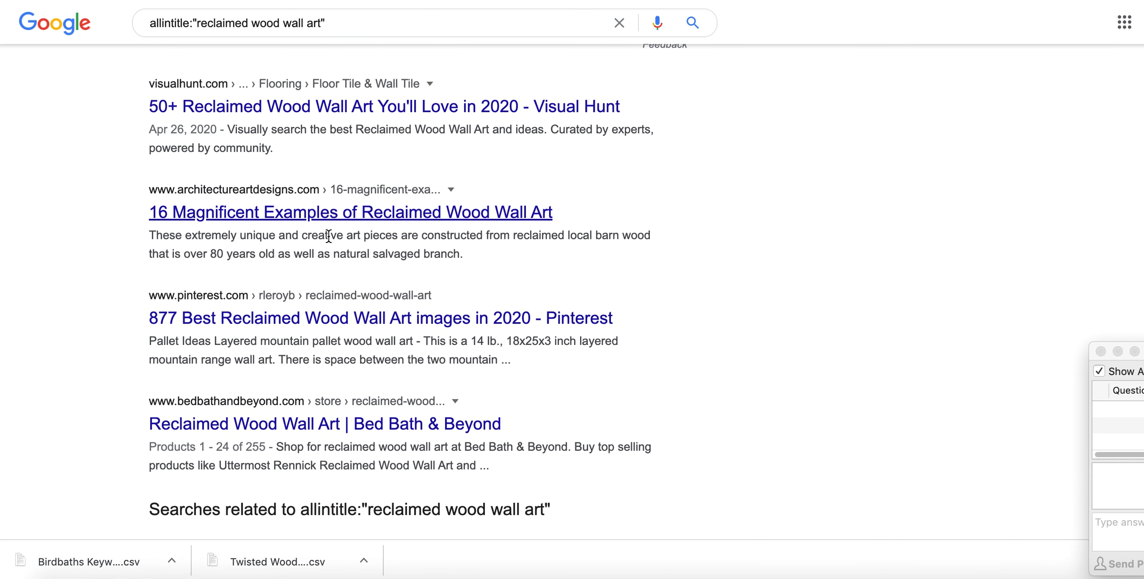
Step: Open the "16 Magnificent Examples of Reclaimed Wood Wall Art" result and examine the article's web address, heading and introductory text
click(316, 217)
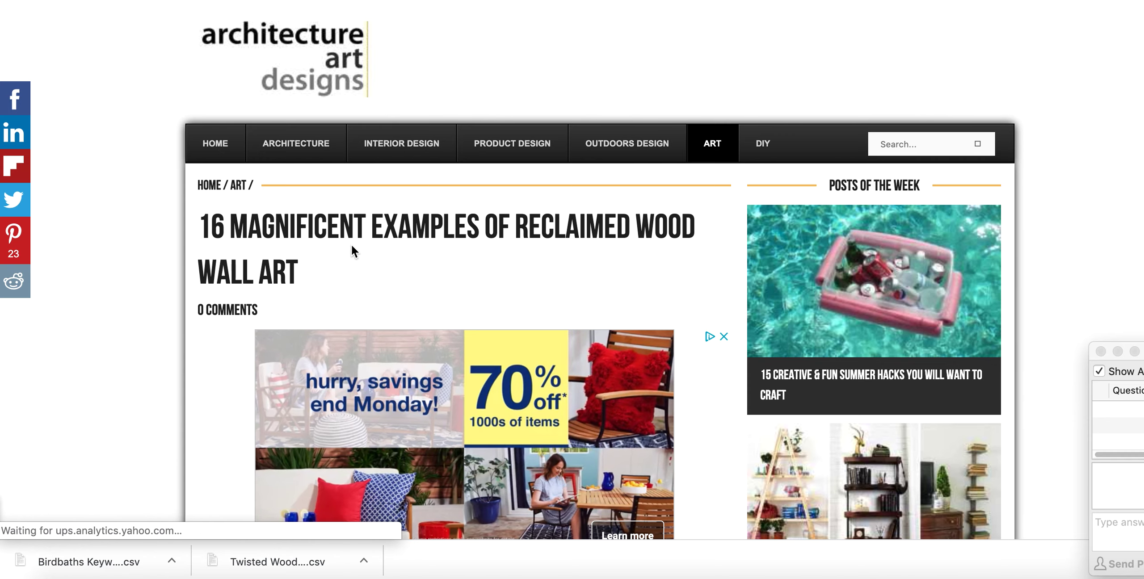
mouse_move(717, 2)
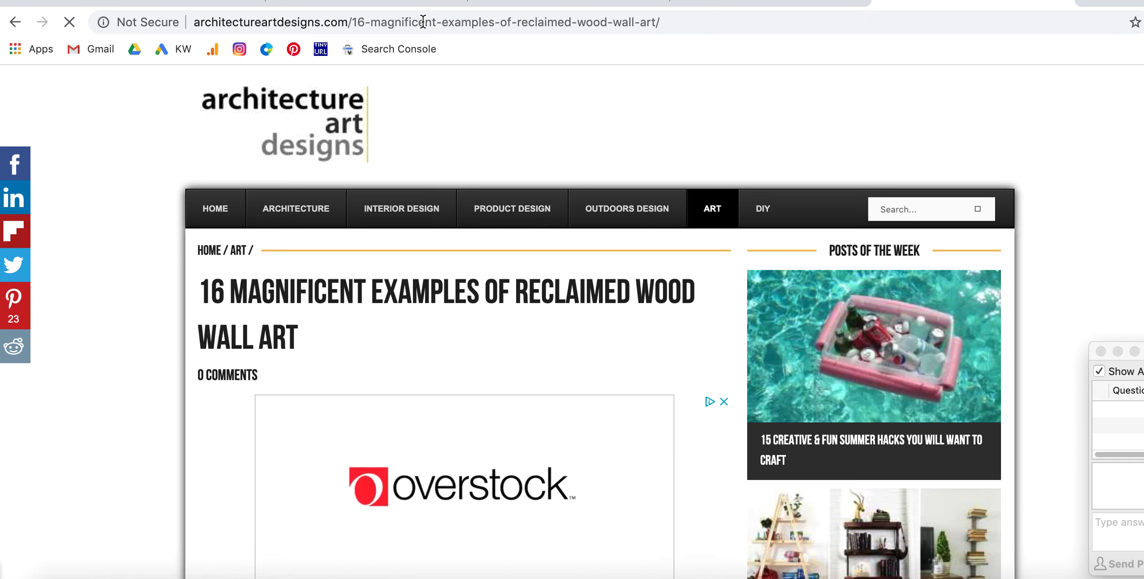
click(383, 21)
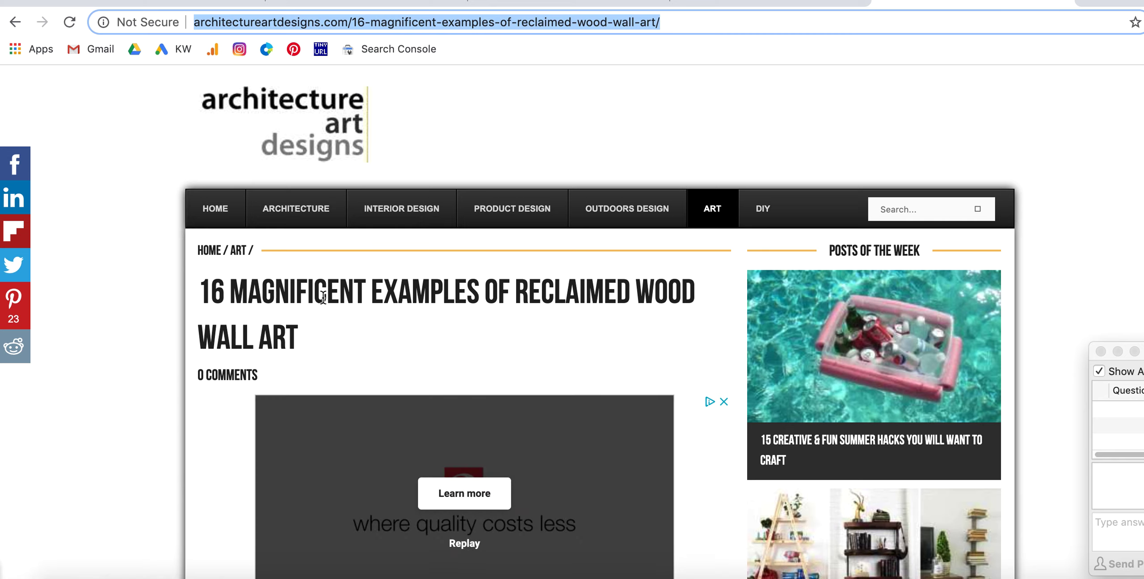
click(251, 288)
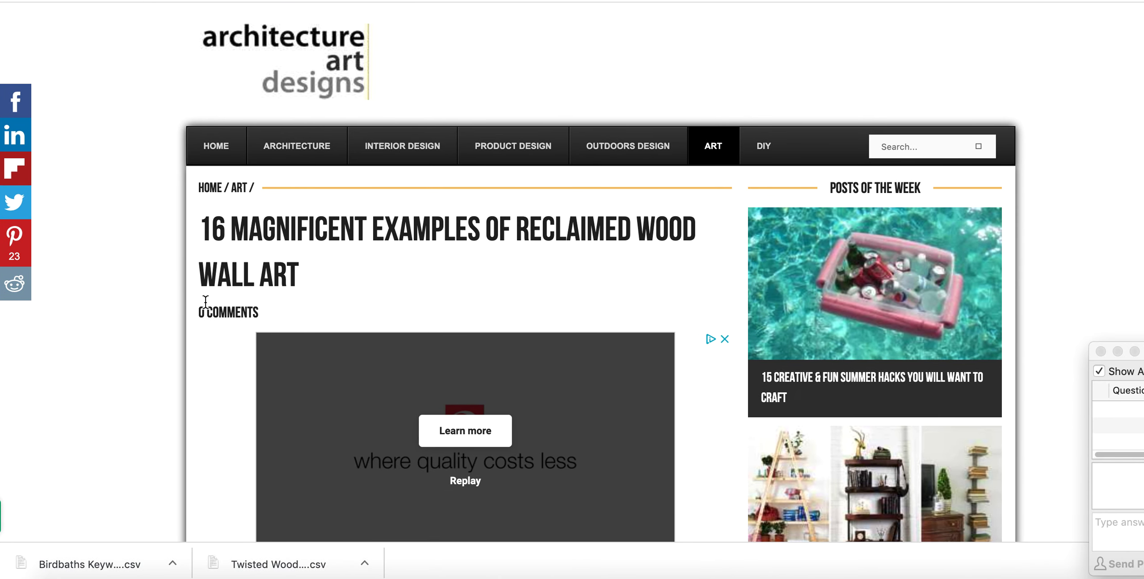
scroll(206, 319, down, 5)
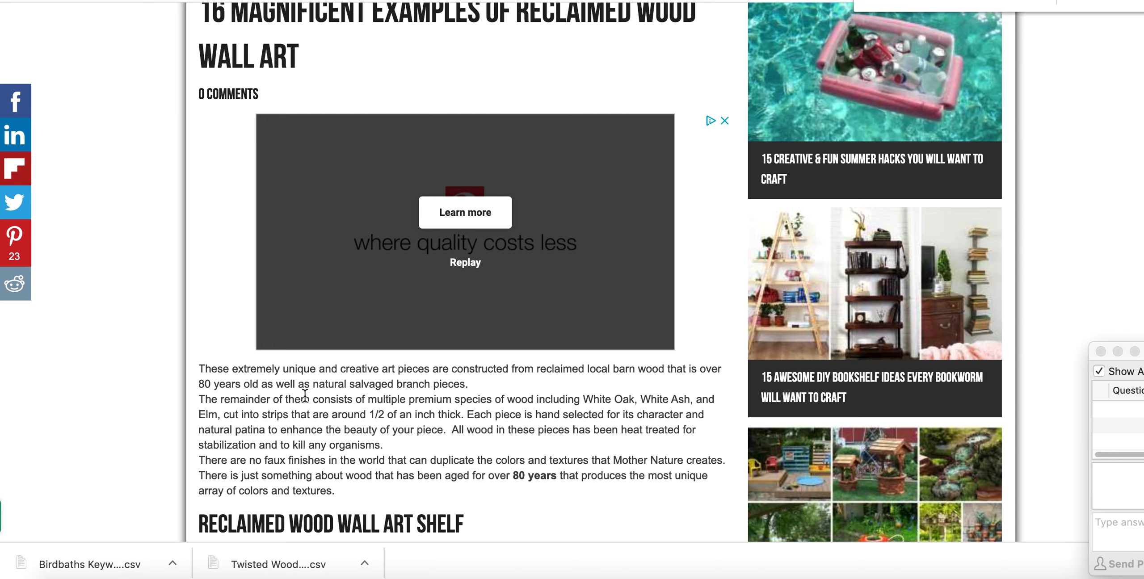
scroll(305, 395, up, 5)
Step: Find "reclaimed" within the article and step through its occurrences in the text and subheadings
text(recl)
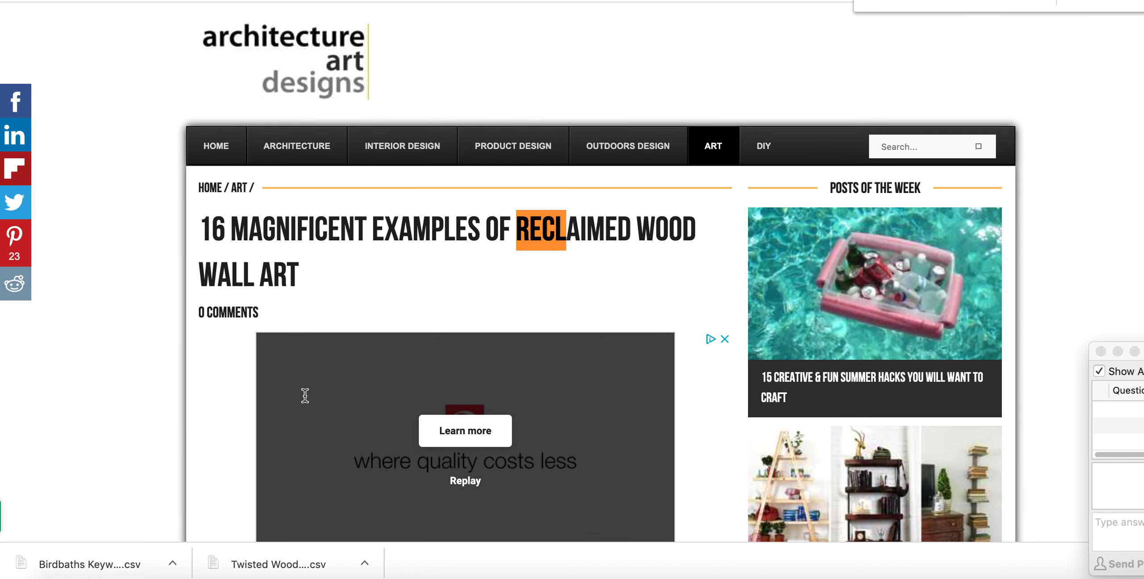
text(aimed)
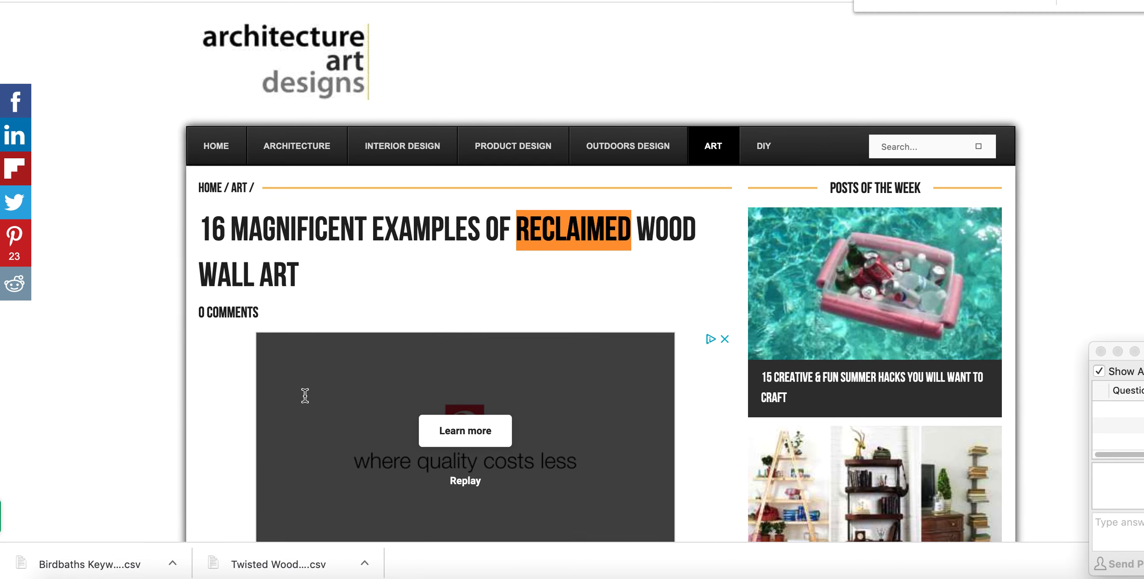
key(Return)
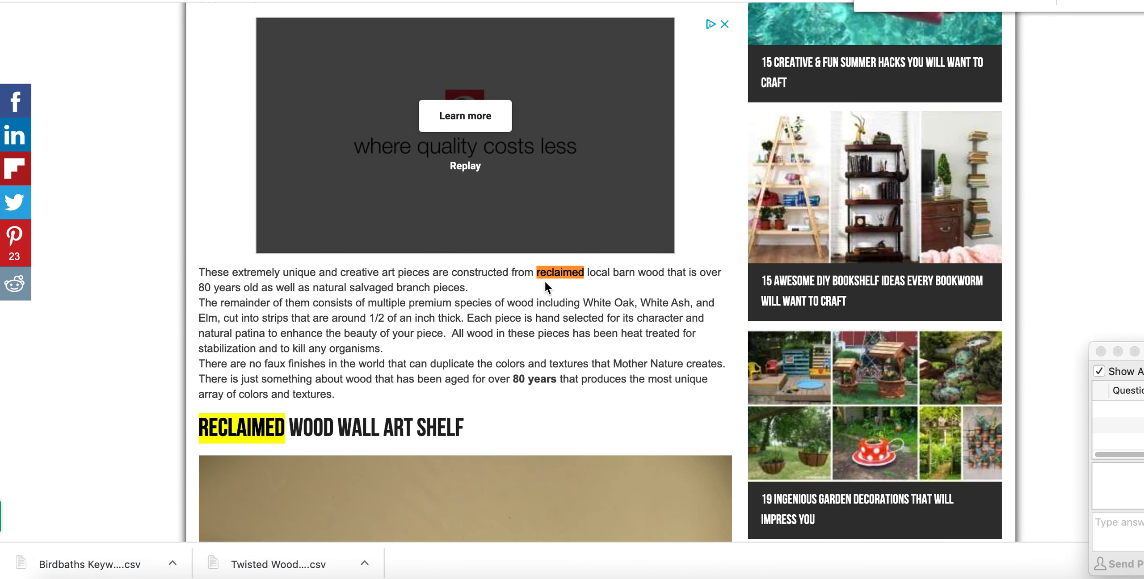
key(Return)
key(Return)
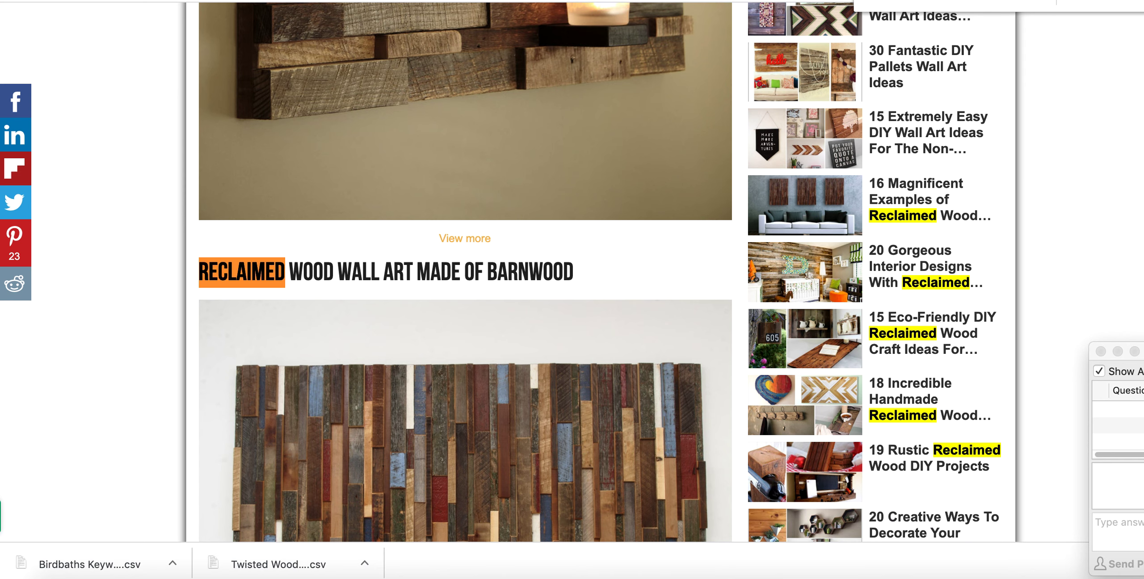
Step: Switch to the Twisted Wood Art keyword spreadsheet in Google Sheets and sort it by Min search volume, Z → A
key(ctrl+Tab)
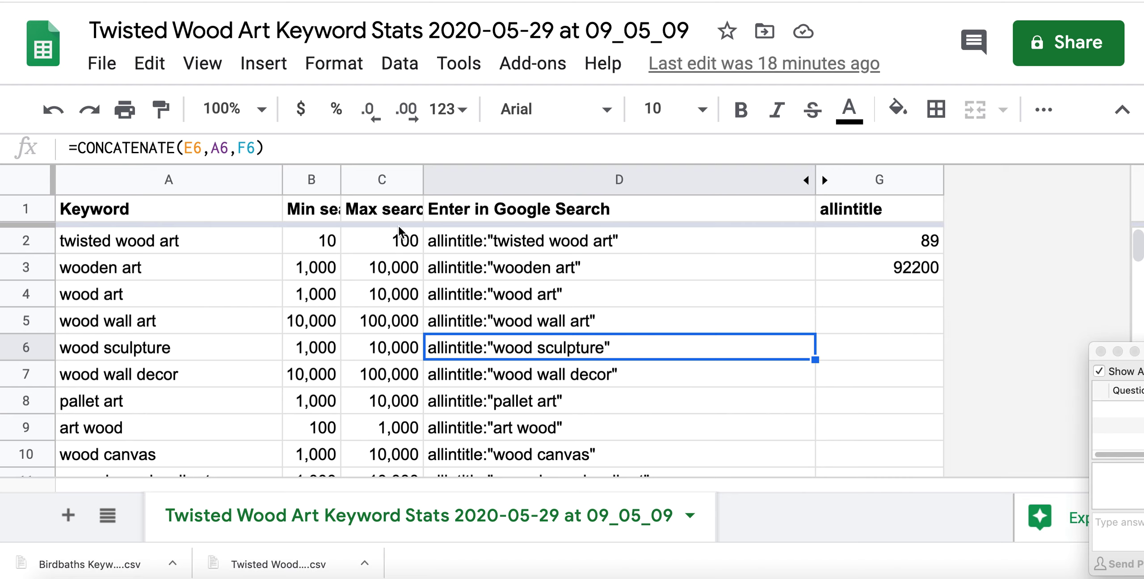
click(383, 210)
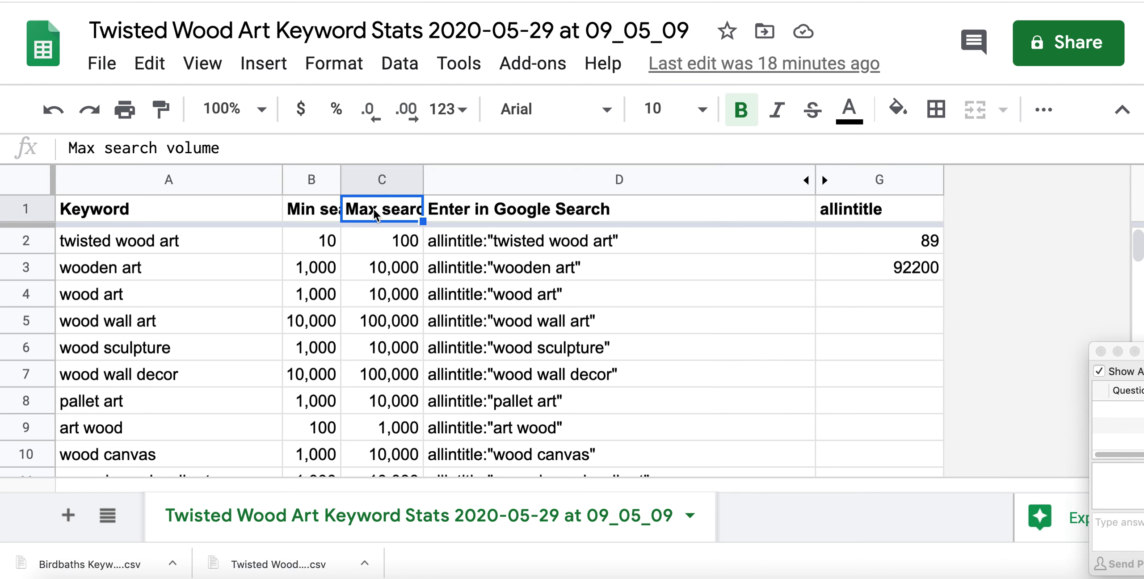
click(318, 212)
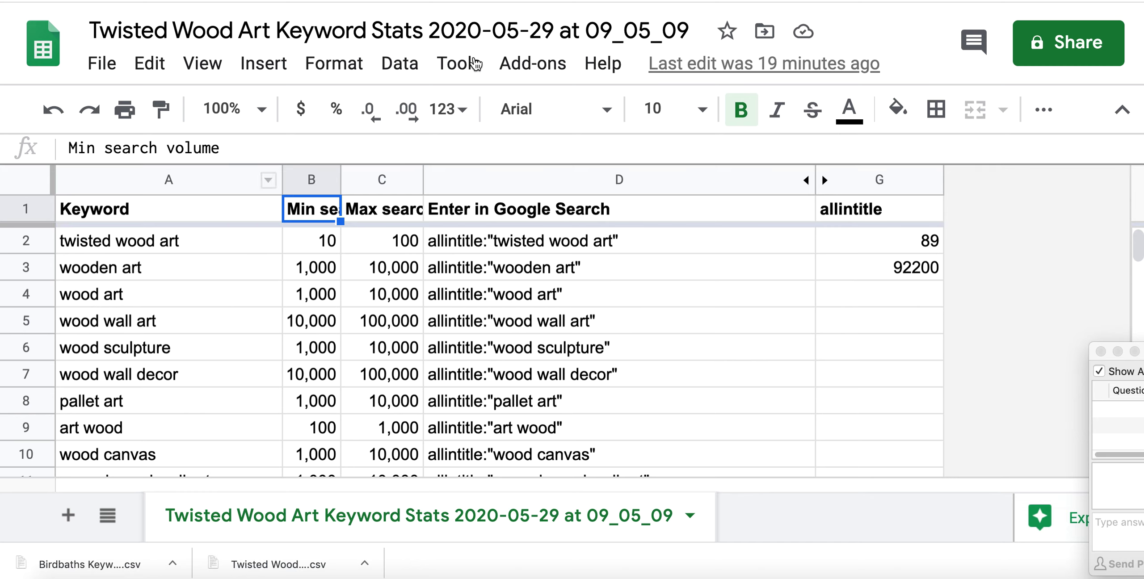
click(403, 68)
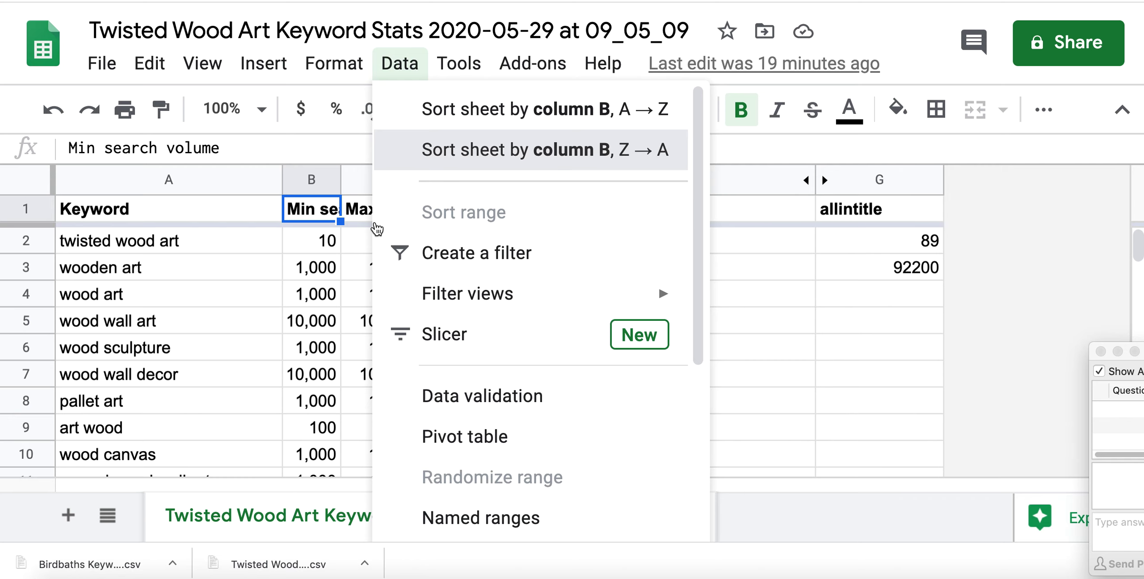
key(Return)
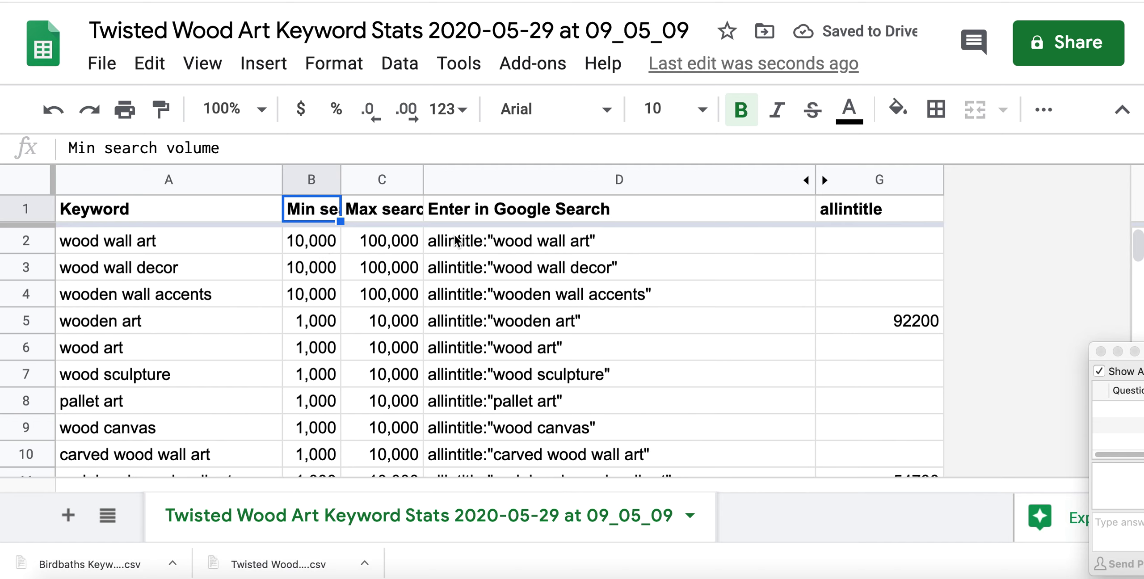
Step: Copy the allintitle:"wood wall art" query from cell D2 and search for it in Google
click(565, 245)
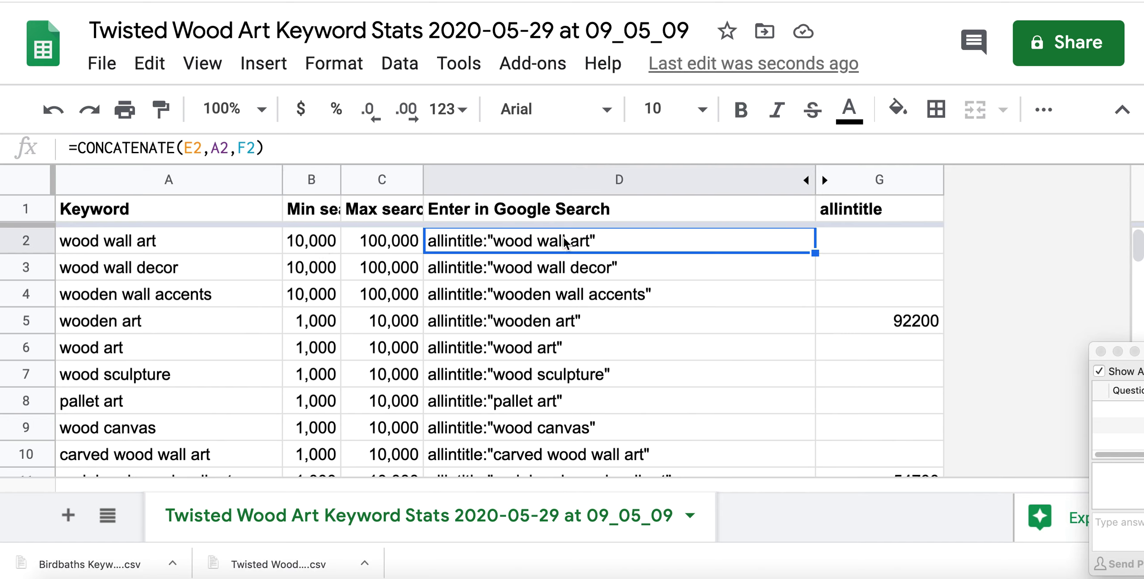
key(super+c)
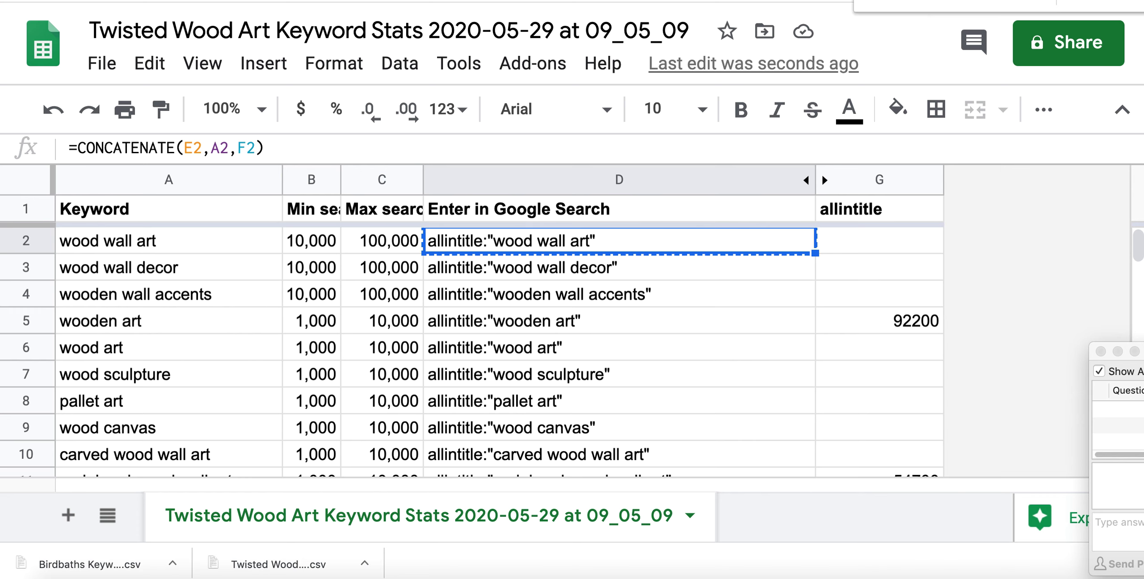
key(ctrl+Tab)
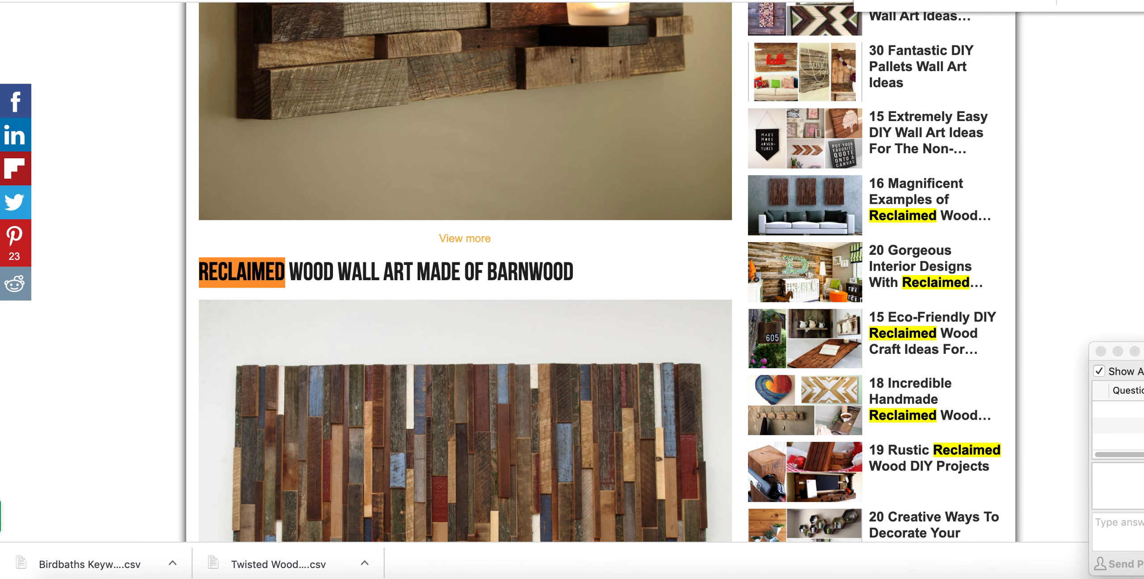
key(super+v)
key(Return)
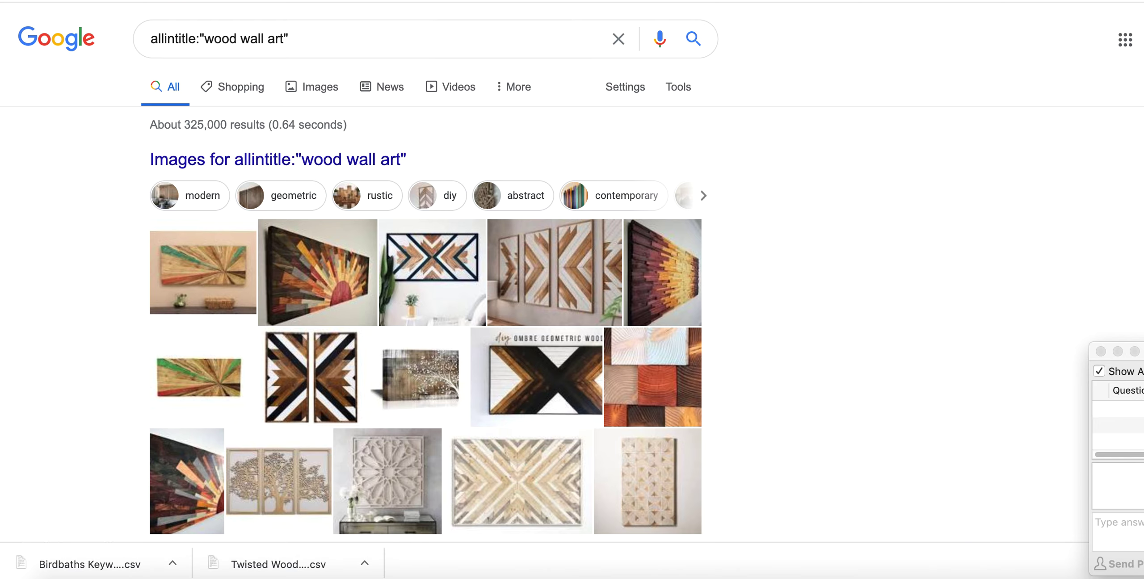
Step: Return to the spreadsheet and enter 325000 in the allintitle column for wood wall art
key(ctrl+shift+Tab)
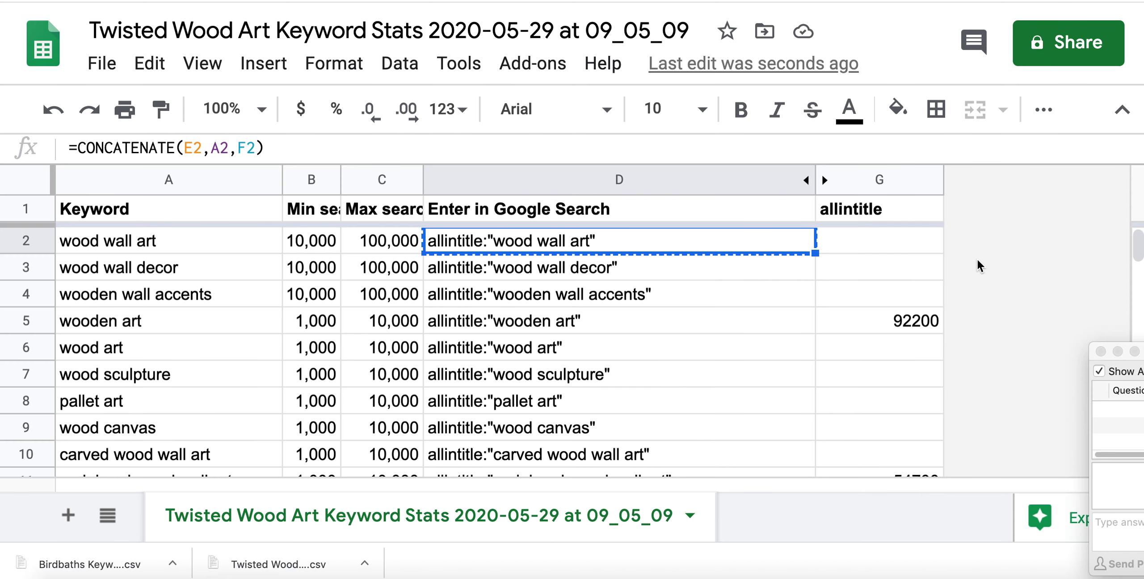
click(885, 239)
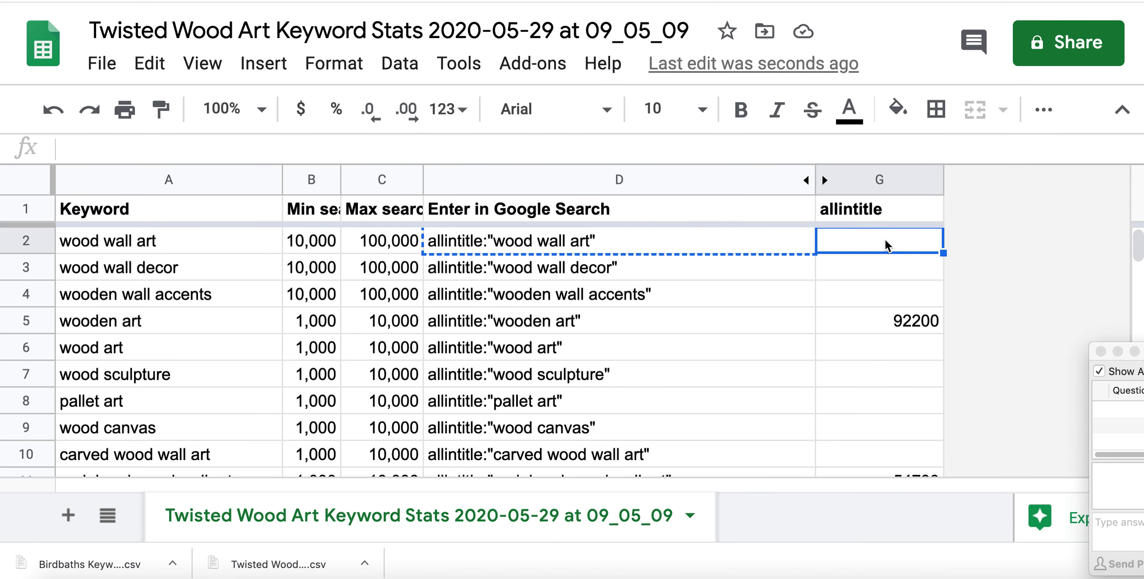
text(325000)
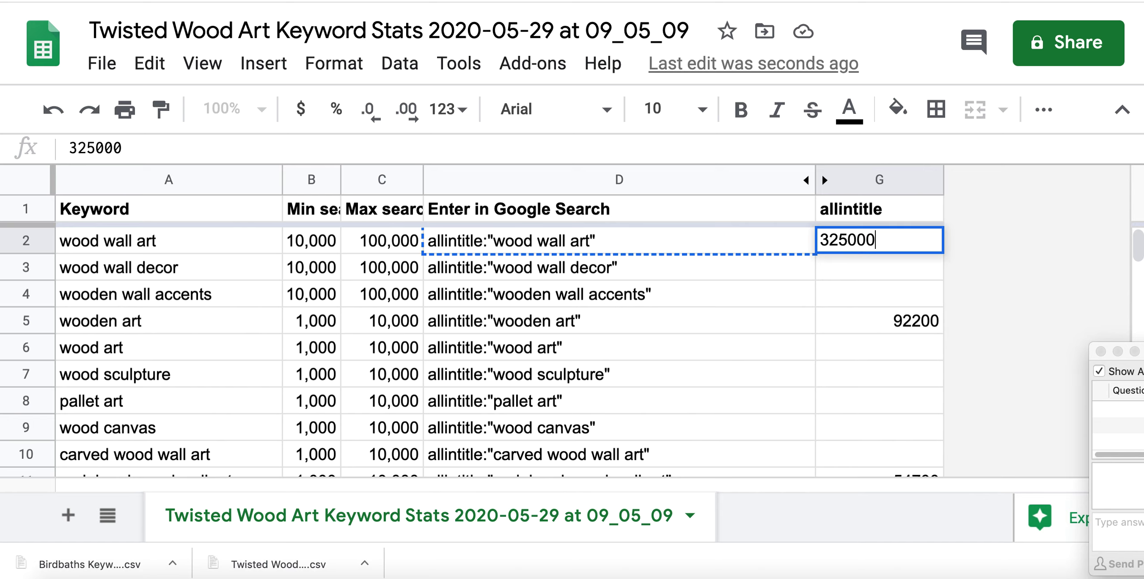
key(Return)
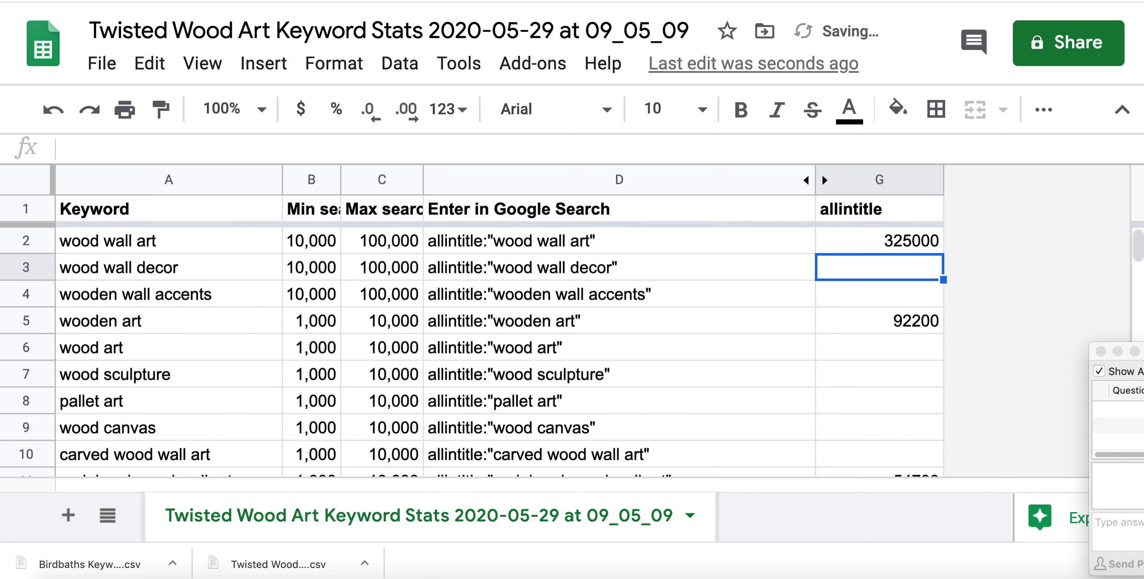
Step: Copy the allintitle:"wood wall decor" query from cell D3 and search for it in Google
click(611, 270)
key(super+c)
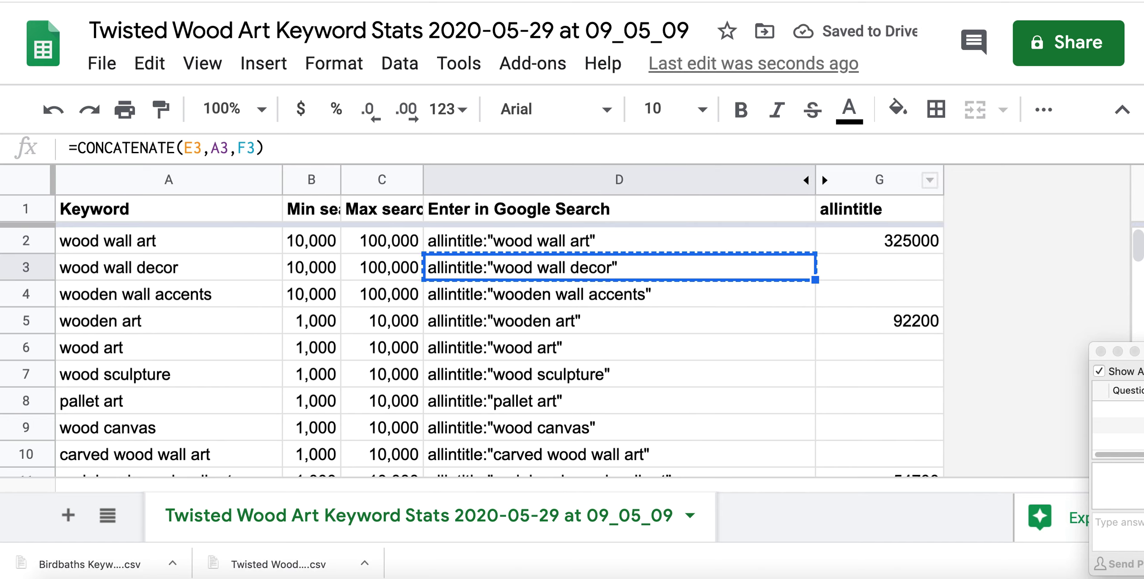
key(ctrl+Tab)
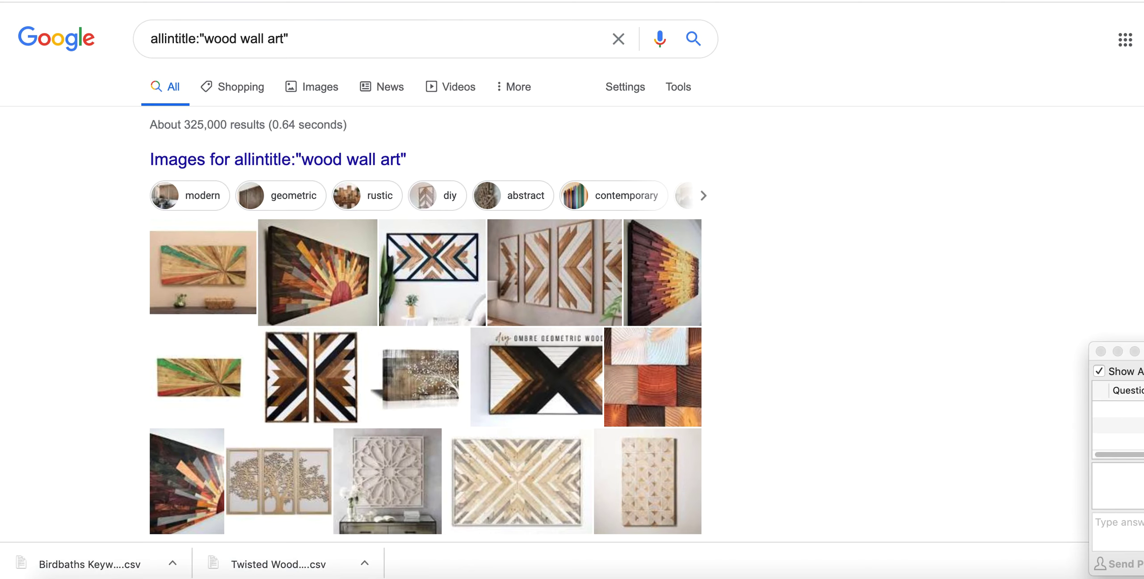
key(super+l)
key(super+v)
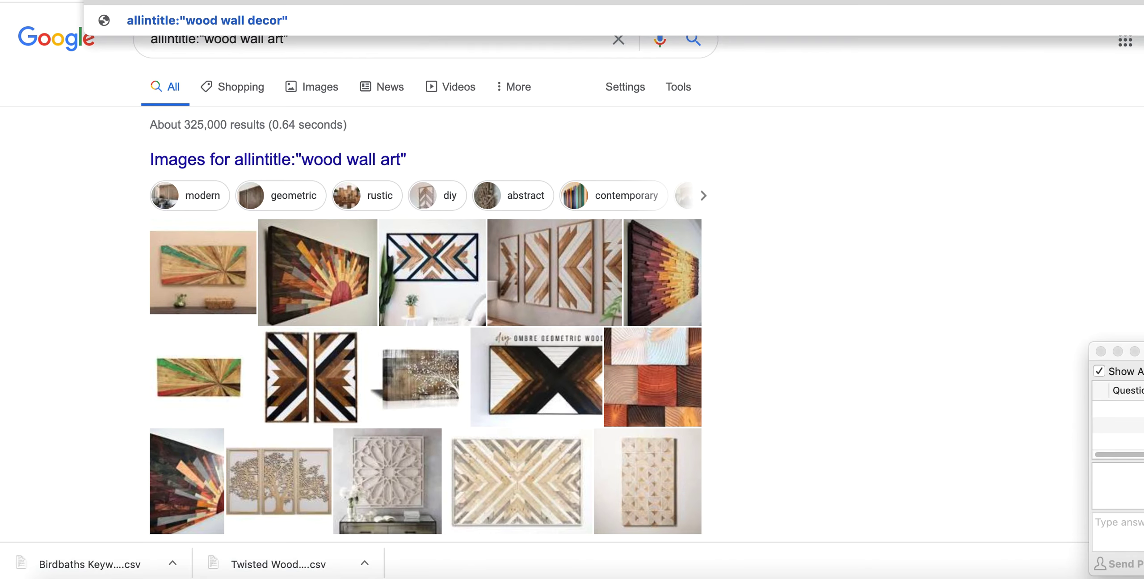
key(Return)
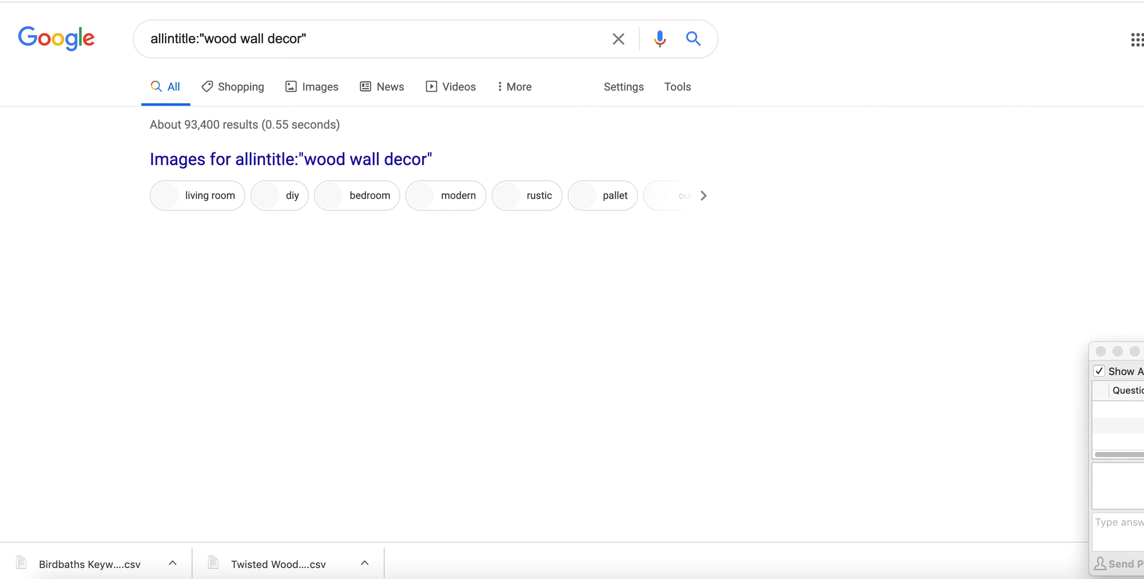
Step: Return to the spreadsheet and enter 93400 in the allintitle column for wood wall decor
key(ctrl+shift+Tab)
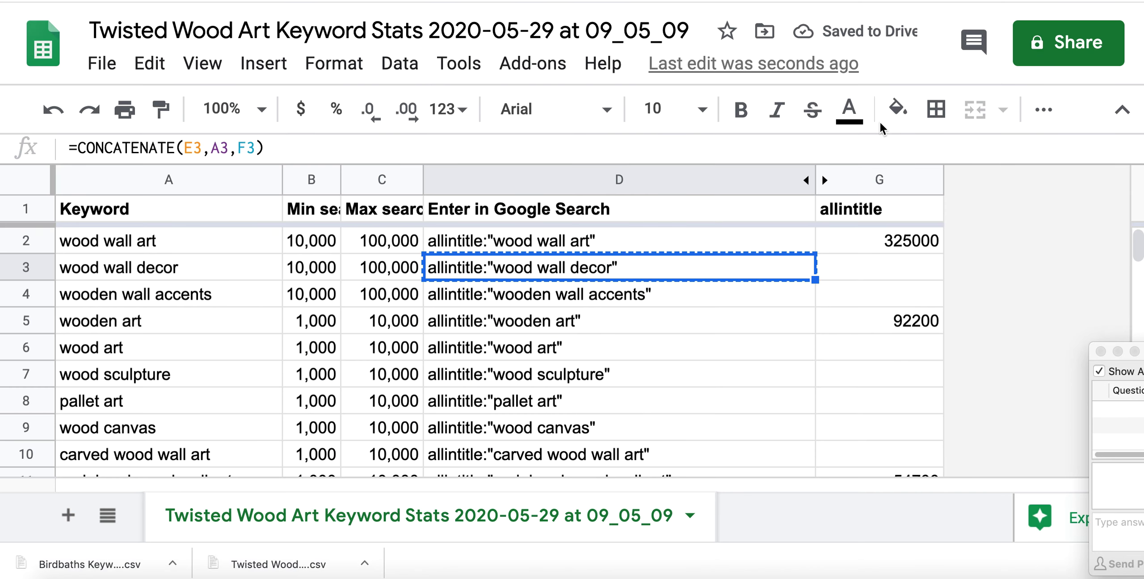
click(908, 259)
text(93400)
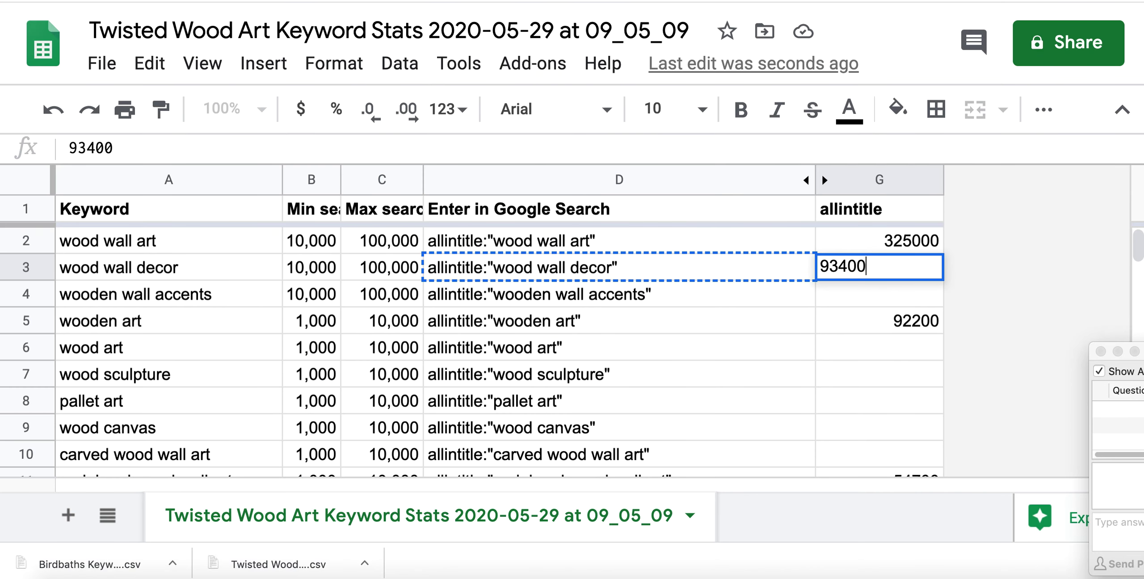
key(Return)
Step: Copy the allintitle:"wooden wall accents" query from cell D4 and search for it in Google
click(681, 291)
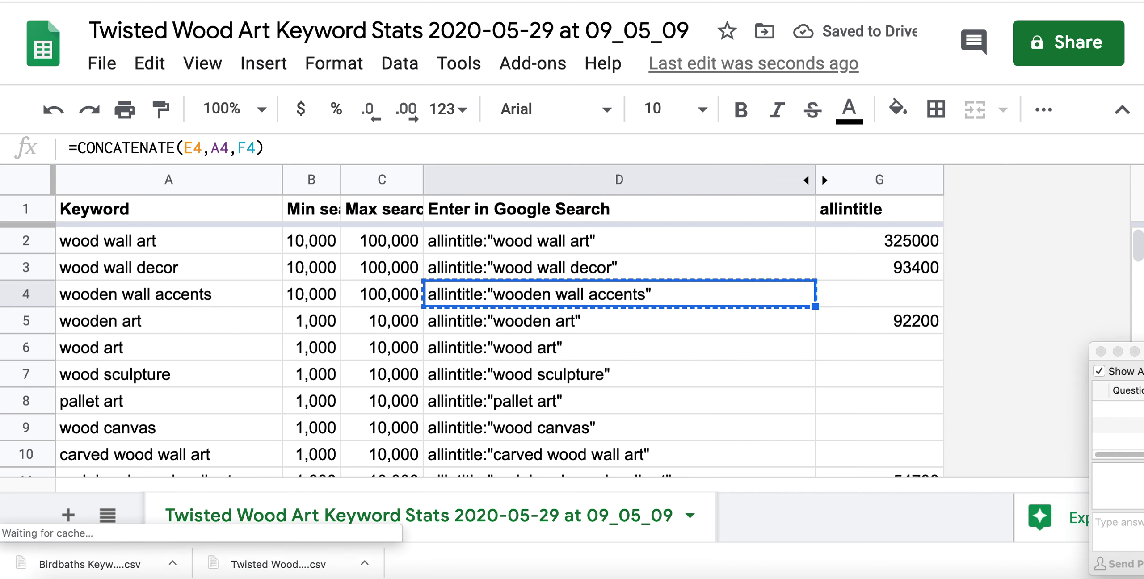
key(ctrl+Tab)
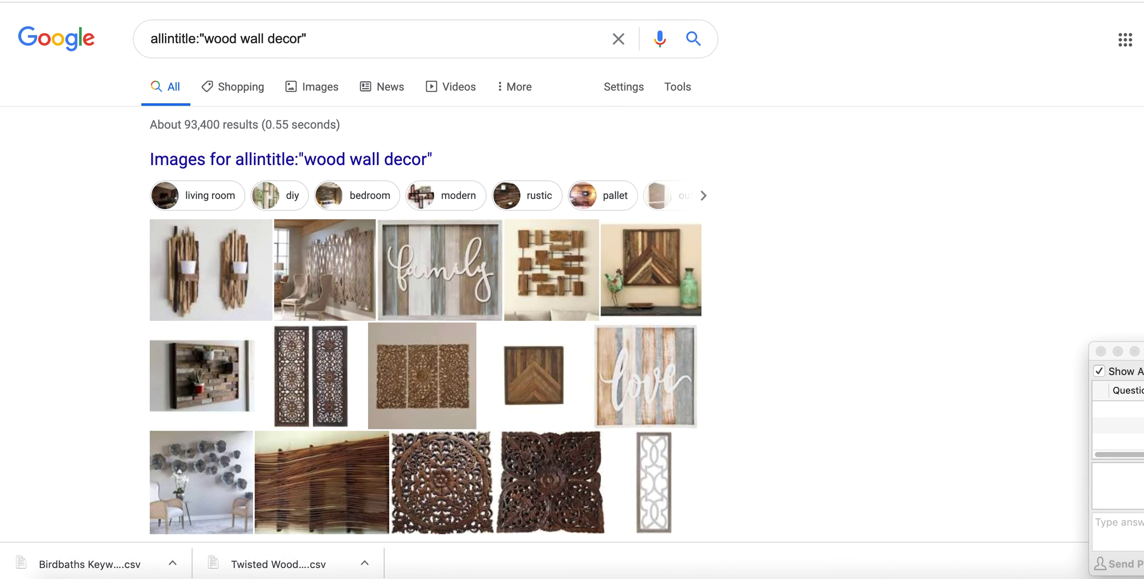
key(super+v)
key(Return)
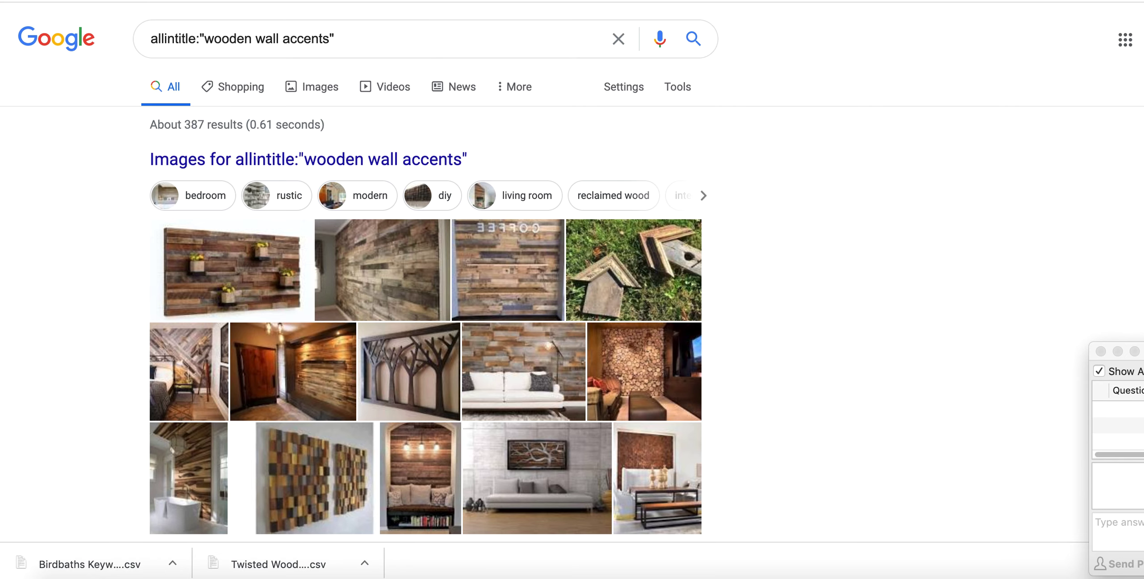
Step: Return to the spreadsheet and enter 387 in the allintitle column for wooden wall accents
key(ctrl+shift+Tab)
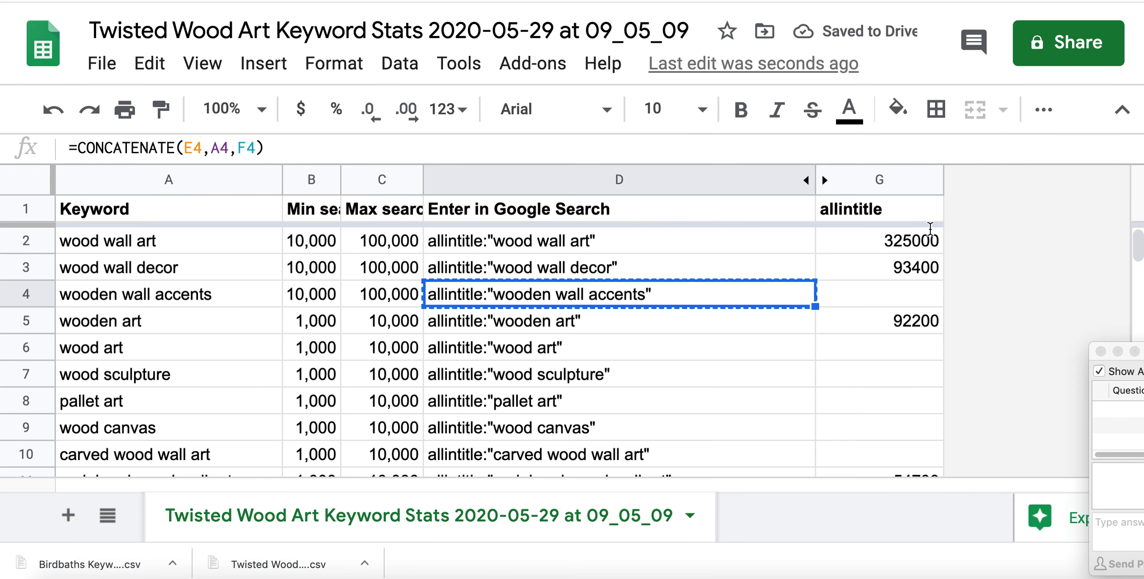
click(918, 295)
text(387)
key(Return)
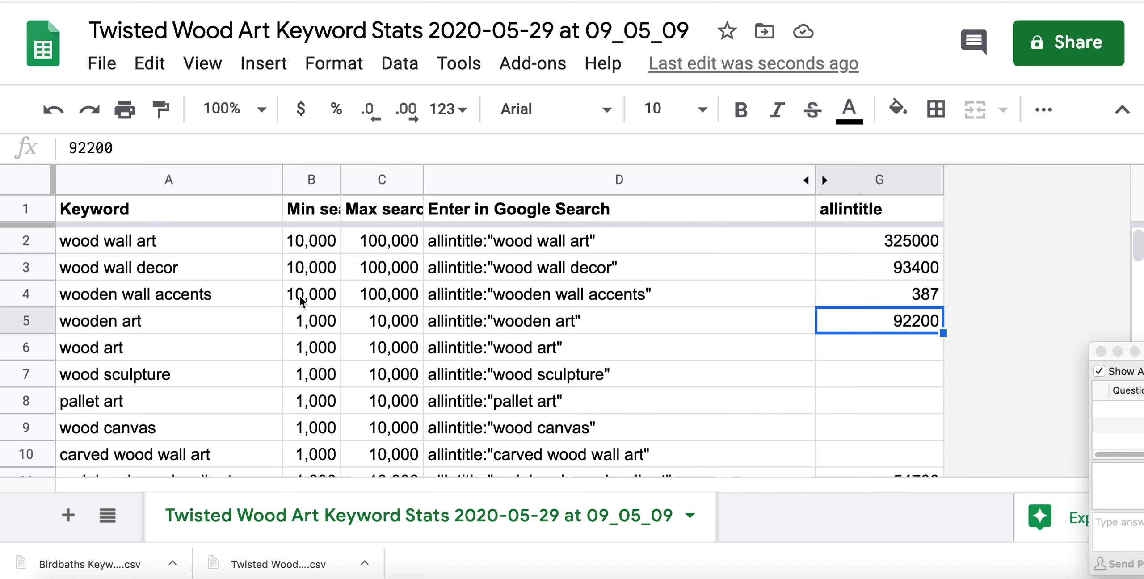
click(920, 298)
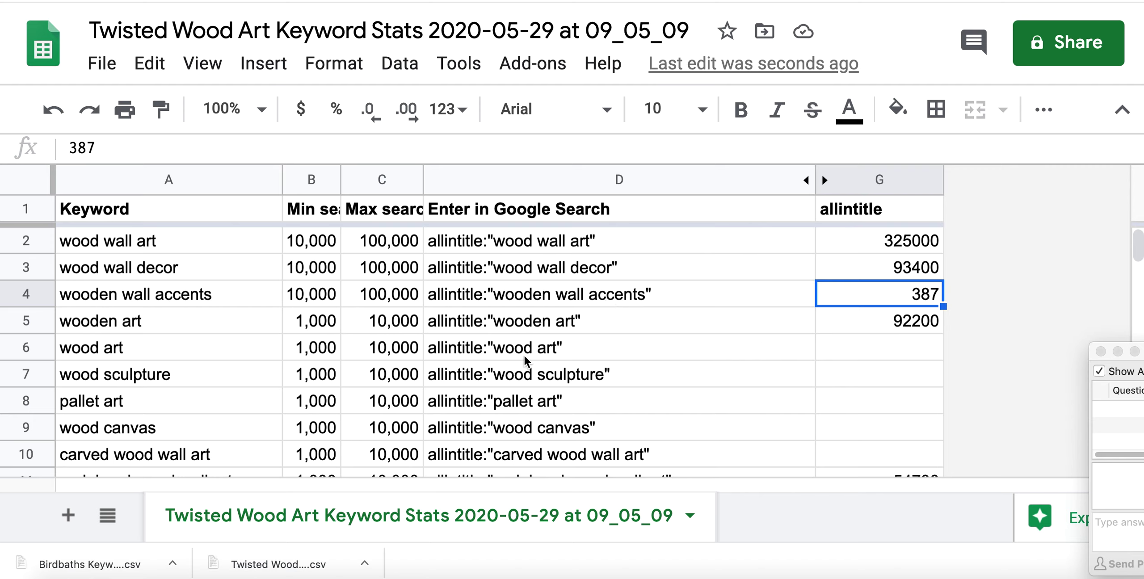
Step: Copy the allintitle:"wood art" query from cell D6 and search for it in Google
click(572, 347)
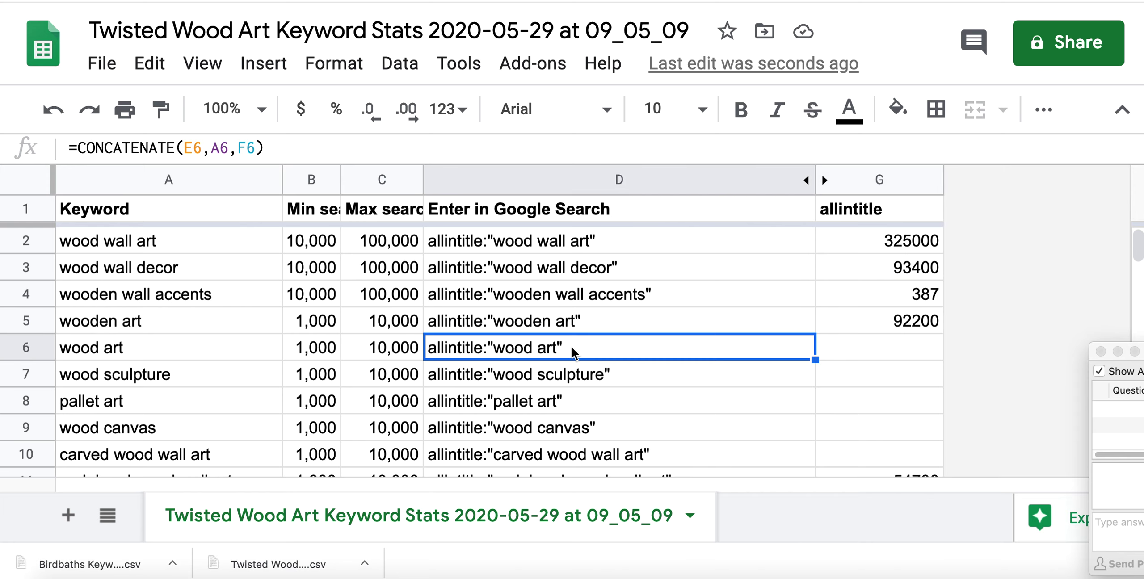
key(ctrl+c)
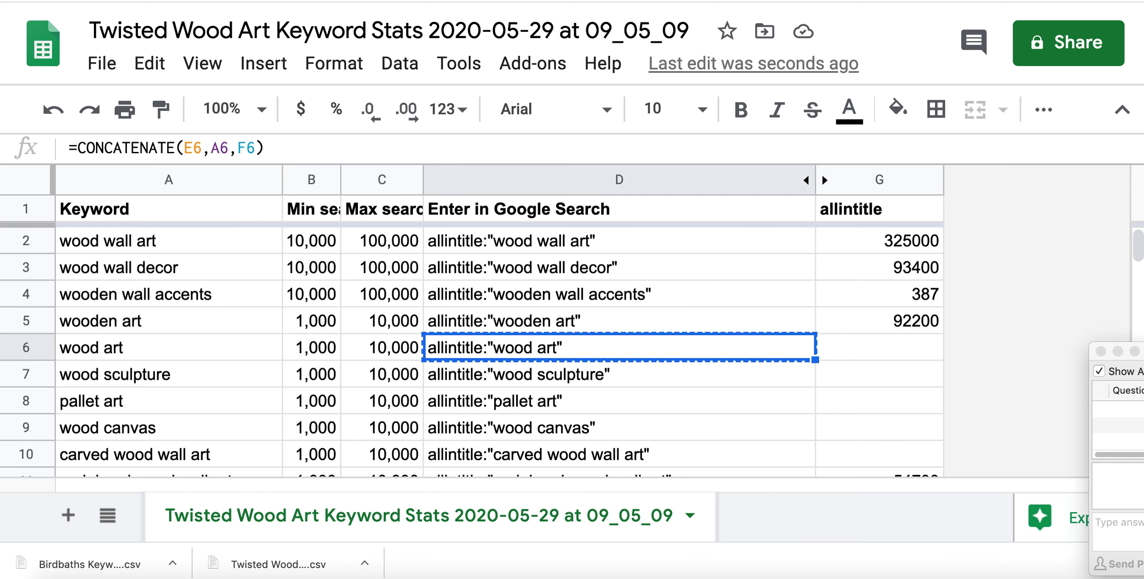
key(ctrl+Tab)
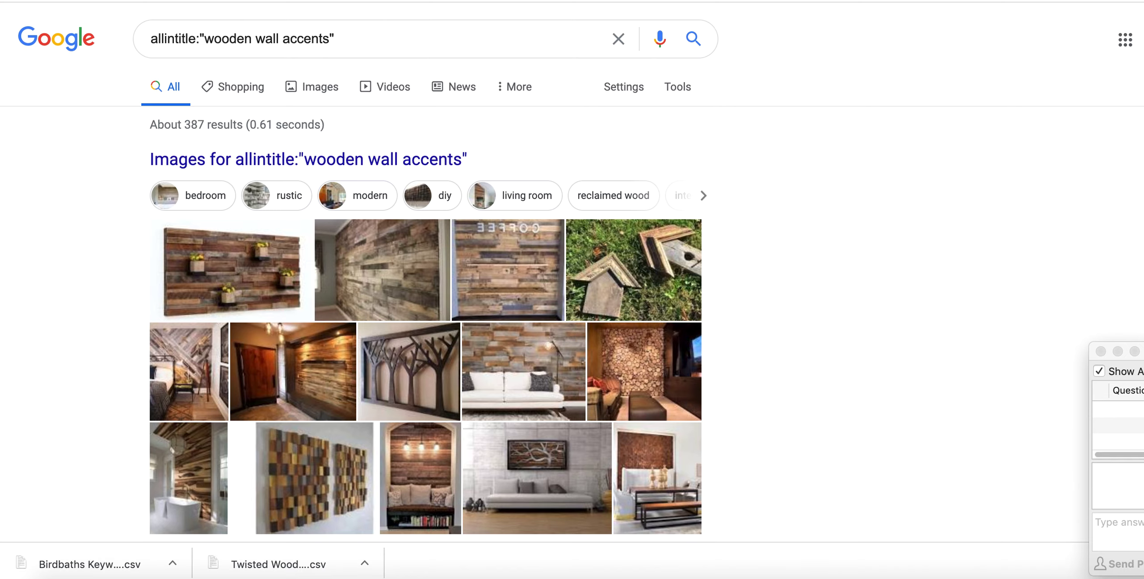
key(super+l)
key(super+v)
key(Return)
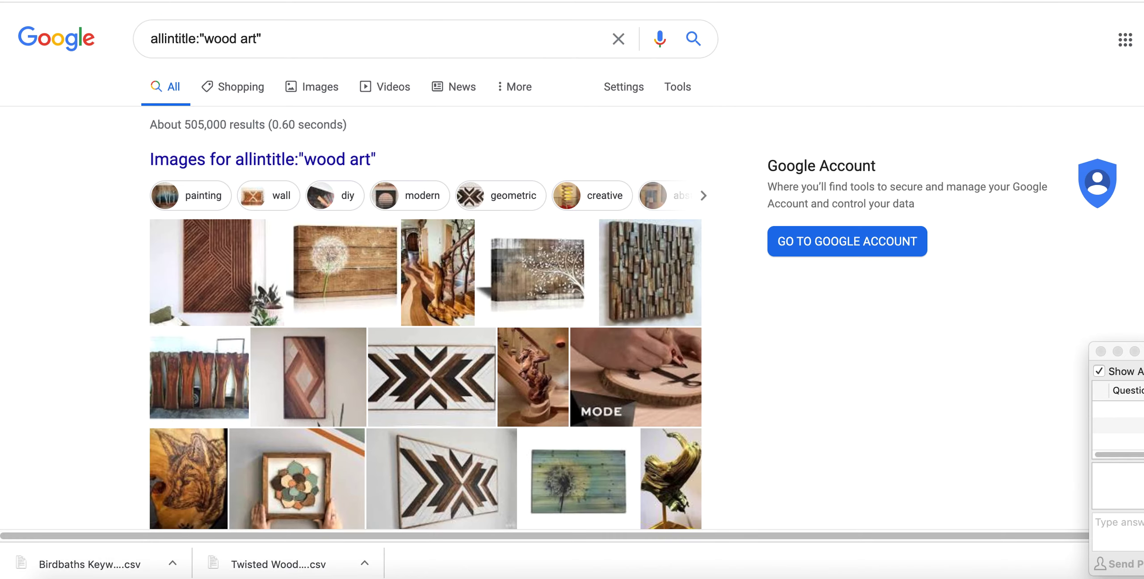
Step: Return to the spreadsheet and enter 5050000 in the allintitle column for wood art
key(ctrl+shift+Tab)
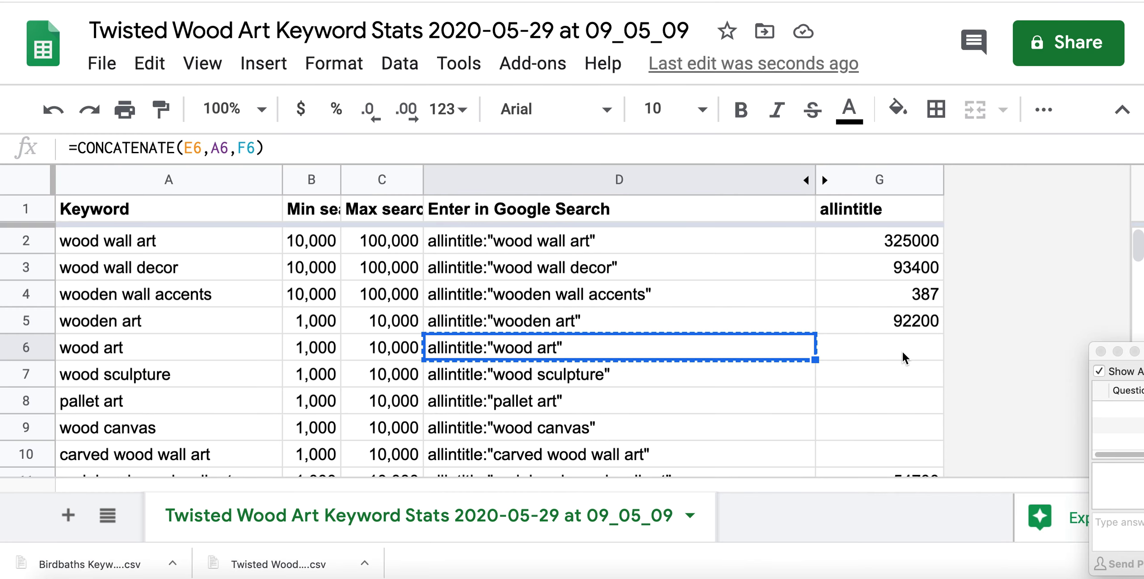
click(906, 339)
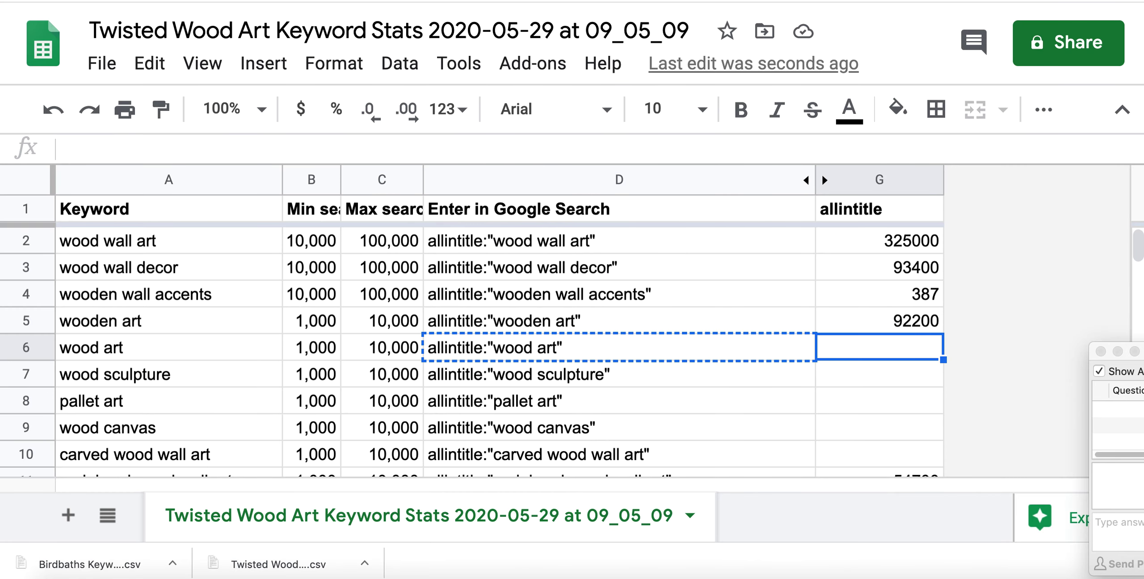
text(5050000)
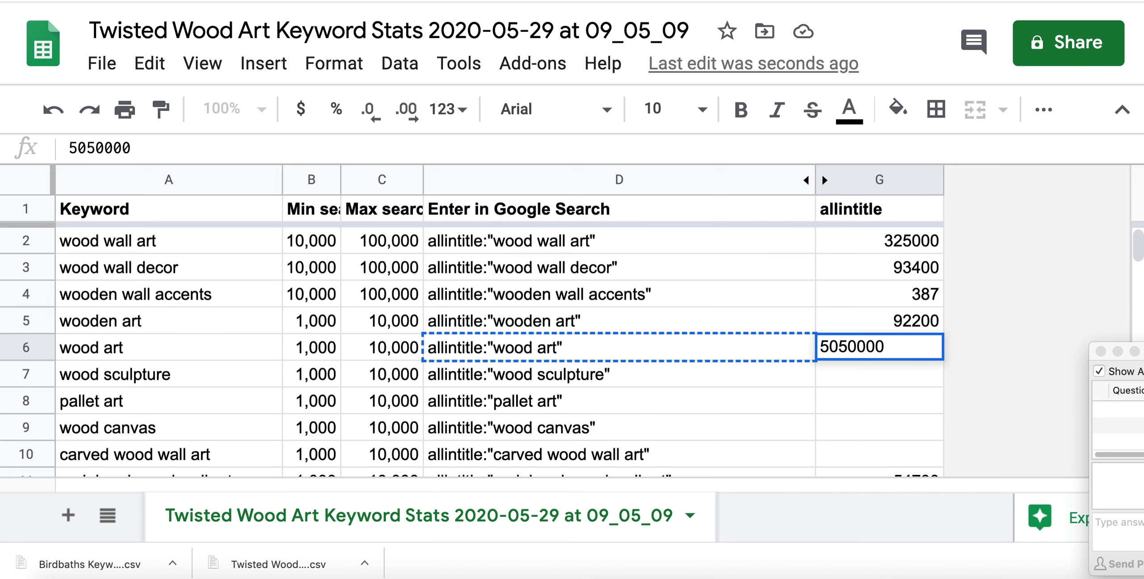
key(Return)
Step: Copy the allintitle:"wood sculpture" query from cell D7 and search for it in Google
click(718, 373)
key(ctrl+c)
click(955, 1)
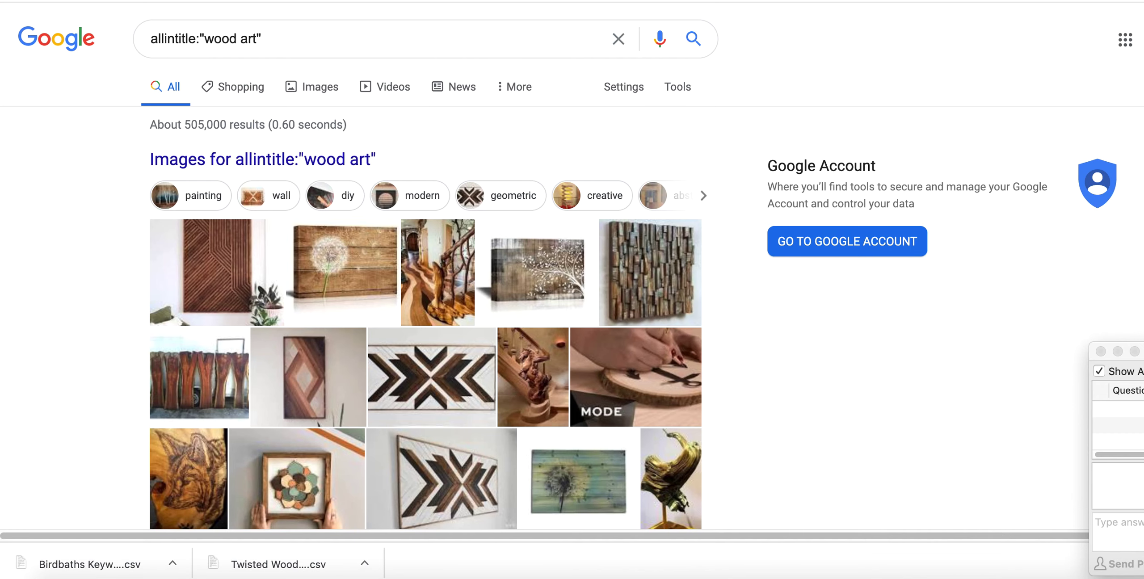
click(301, 40)
key(super+a)
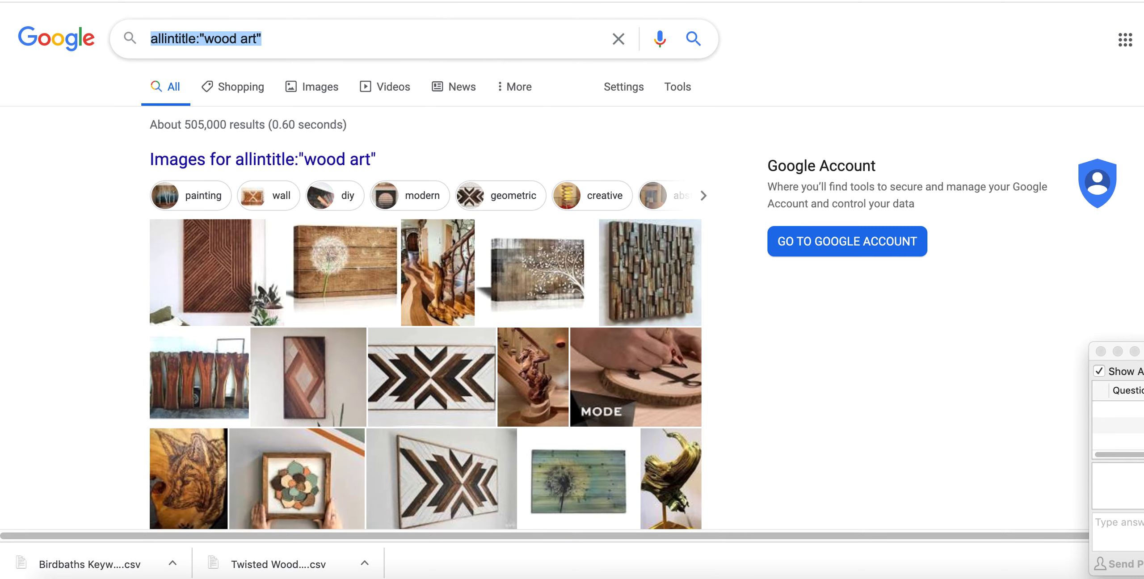
key(super+v)
key(Return)
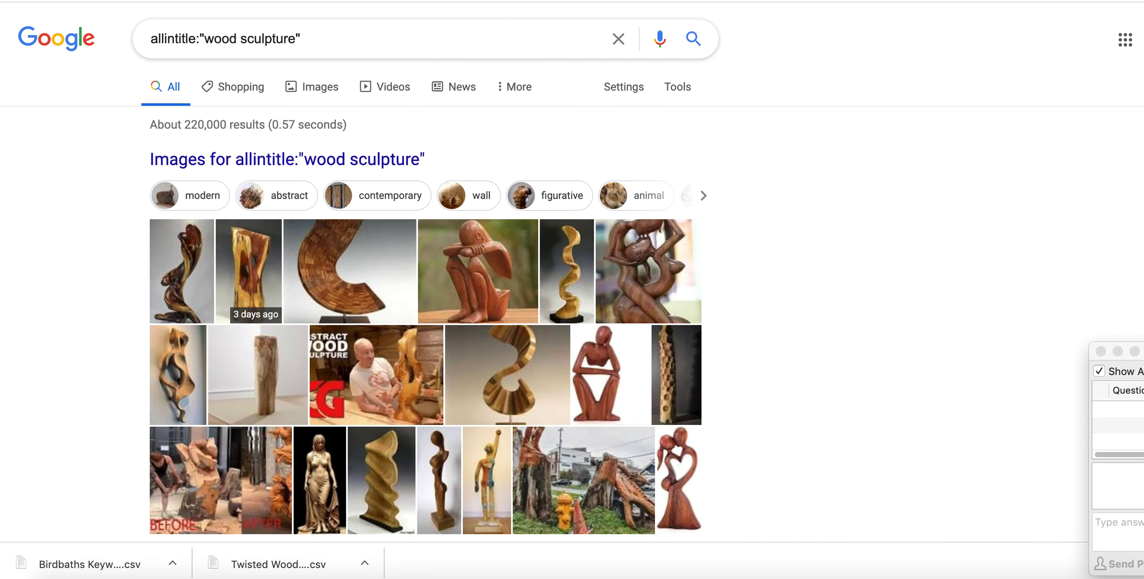
Step: Return to the spreadsheet and enter 220000 in the allintitle column for wood sculpture
key(ctrl+Tab)
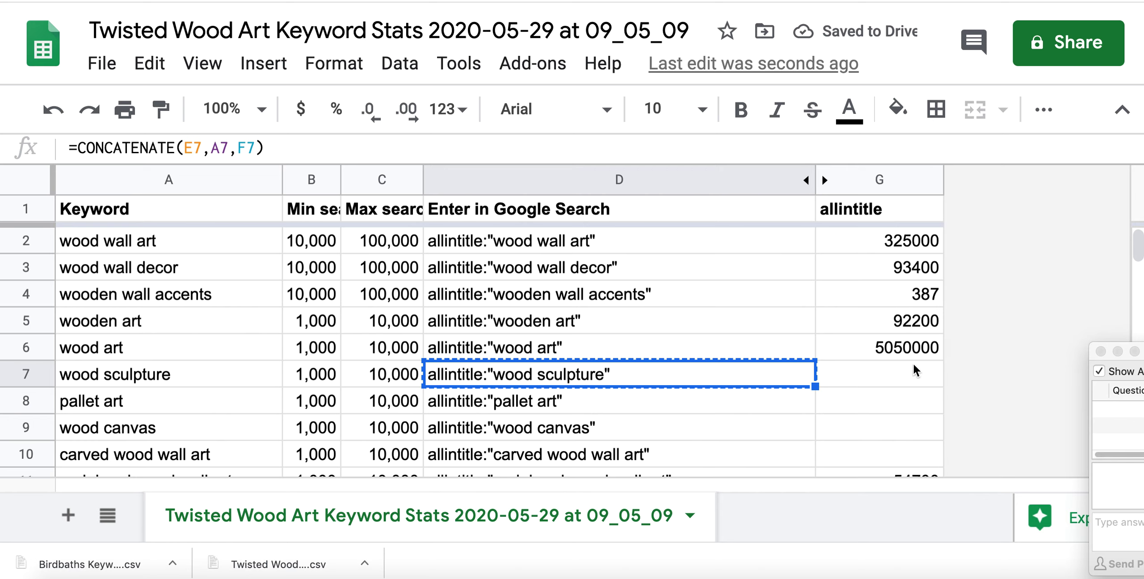
click(879, 374)
text(220000)
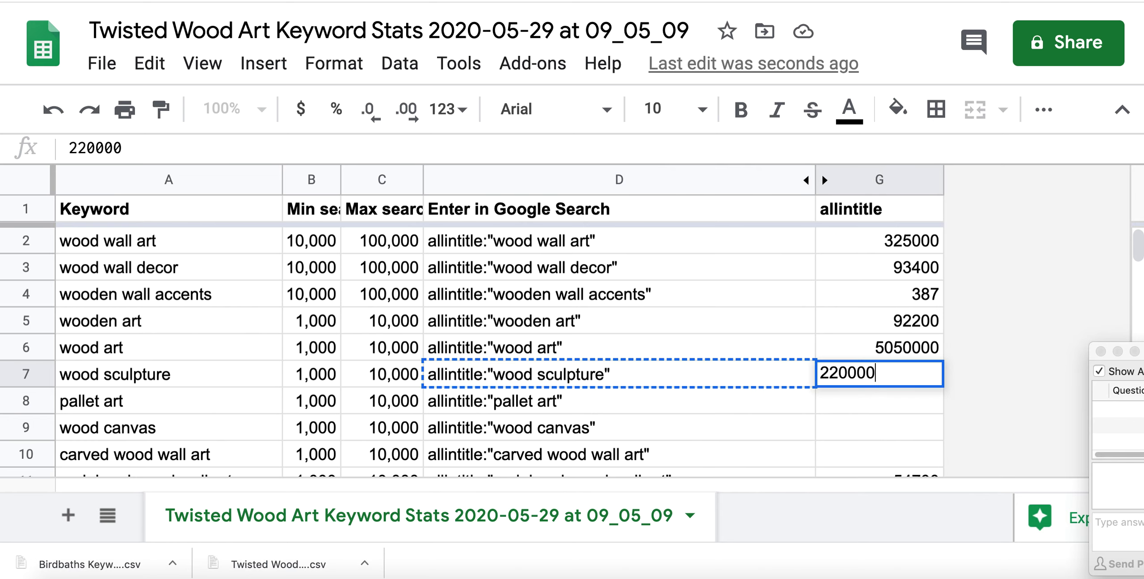
key(Return)
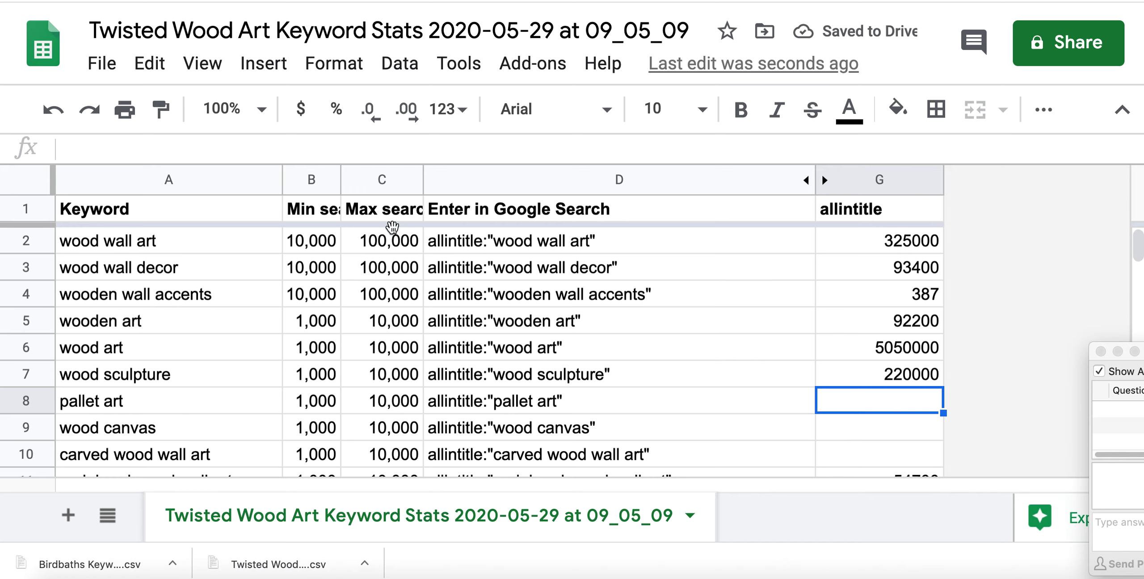
Step: Sort the sheet by the allintitle column (column G), A → Z
click(886, 205)
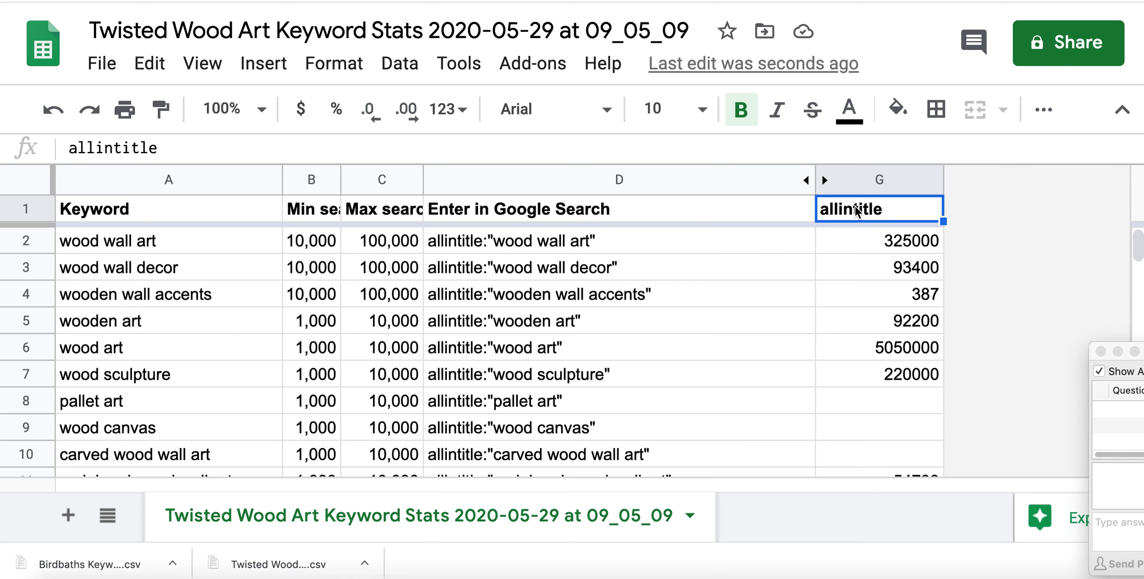
click(389, 69)
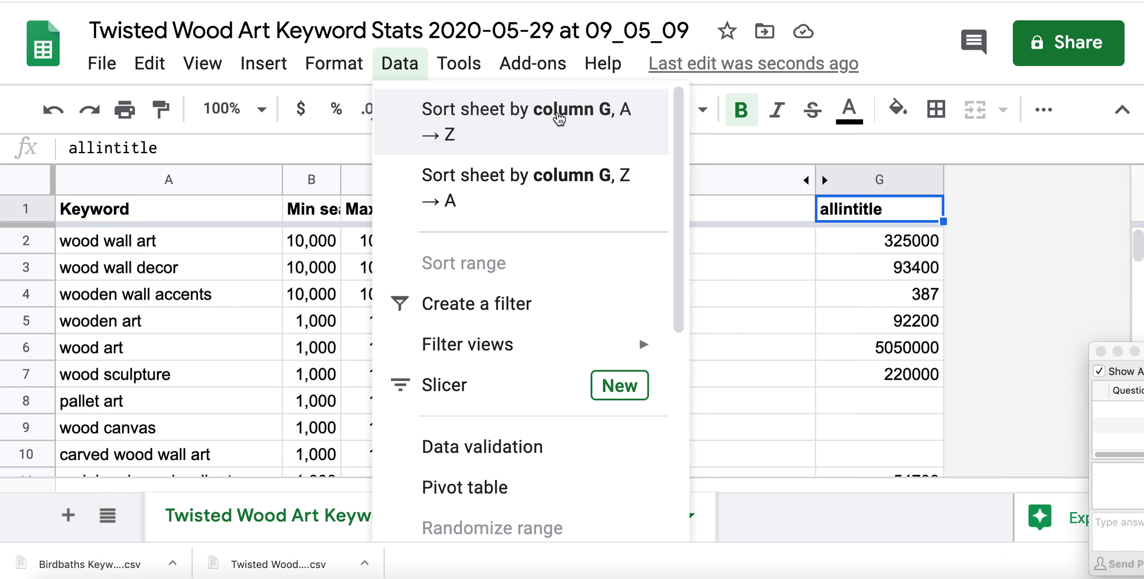
click(550, 133)
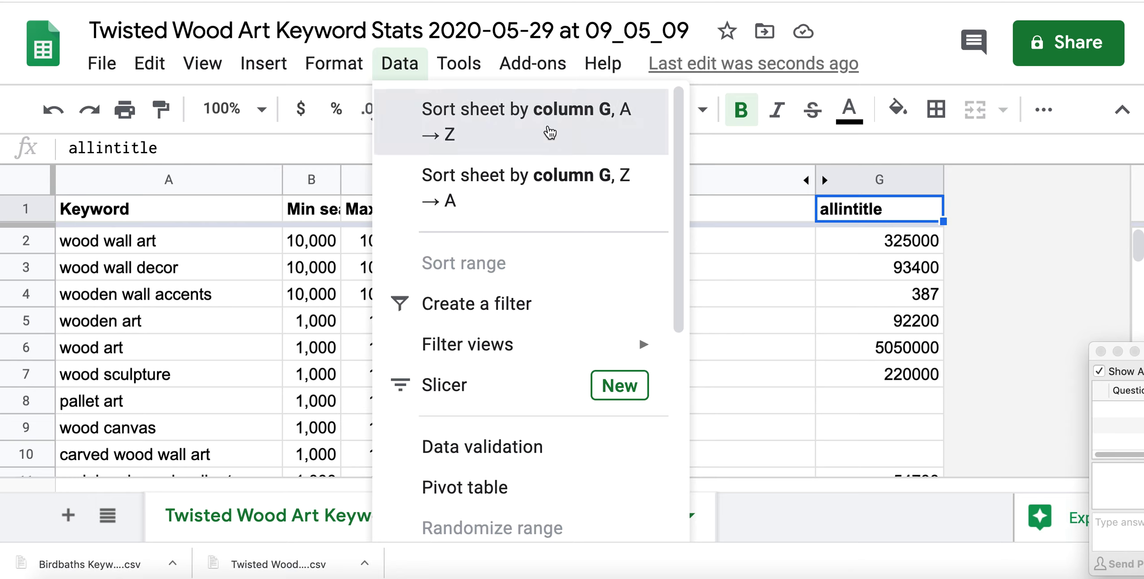
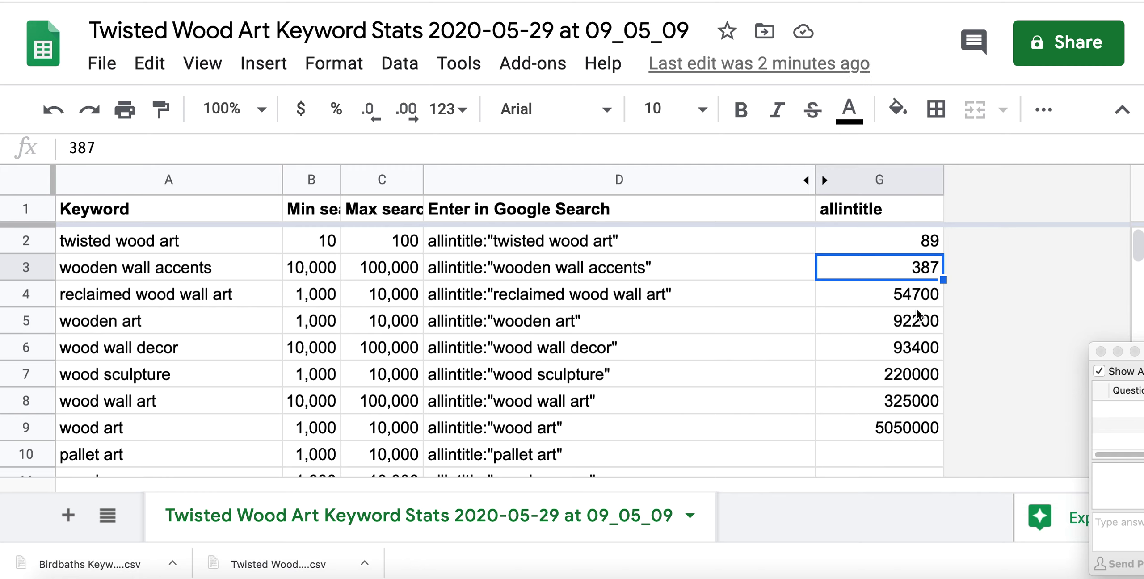
Step: Examine the sorted keyword list, comparing search volumes with allintitle counts and reviewing the keywords that have no count yet
scroll(354, 373, down, 20)
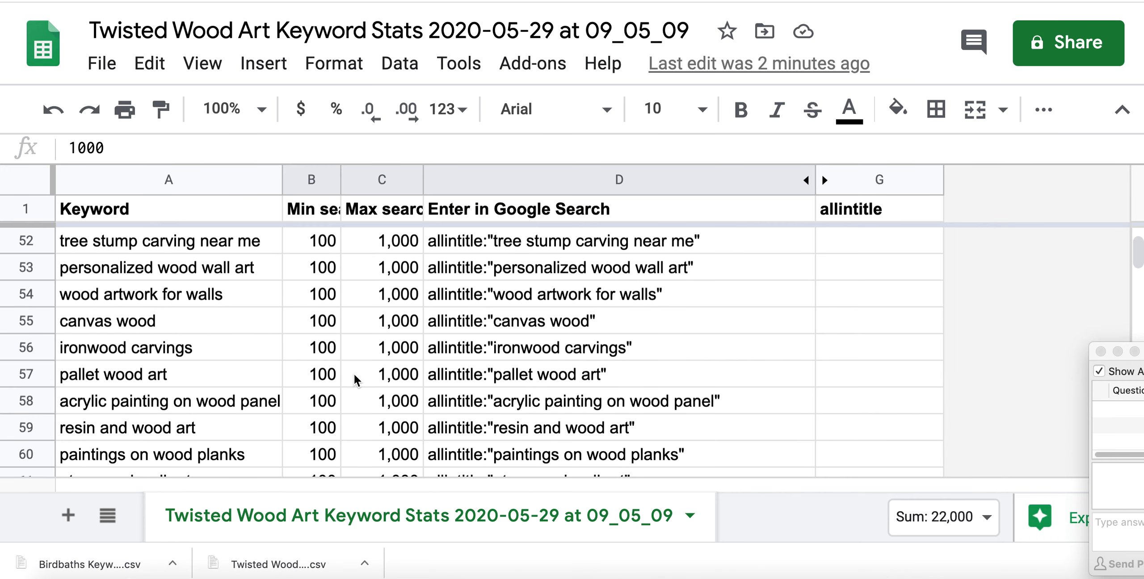
scroll(354, 379, down, 5)
scroll(367, 375, up, 20)
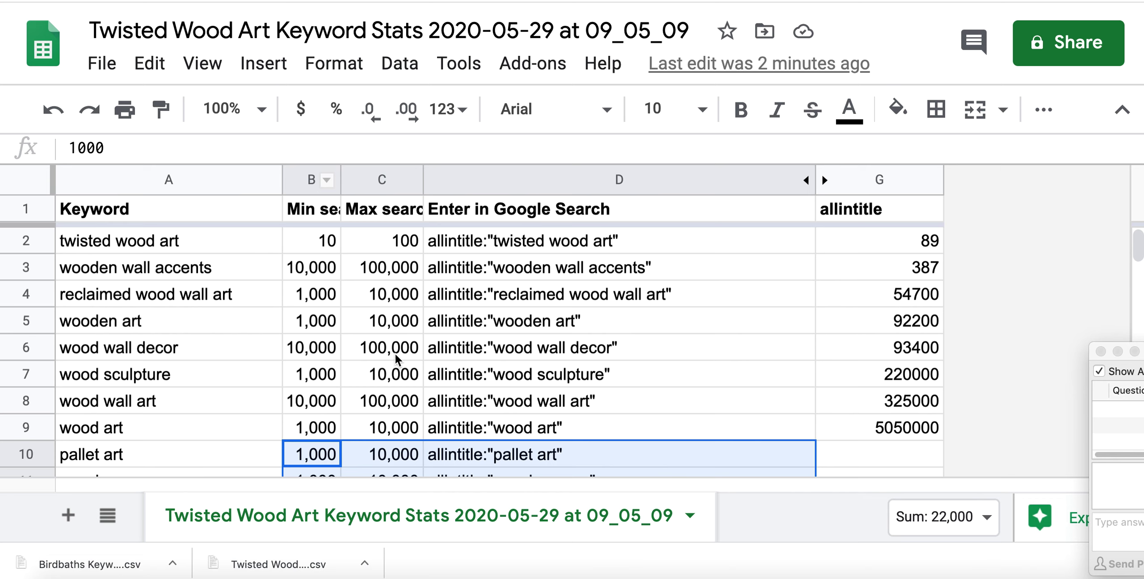
scroll(398, 353, down, 4)
scroll(398, 353, up, 4)
scroll(398, 353, down, 1)
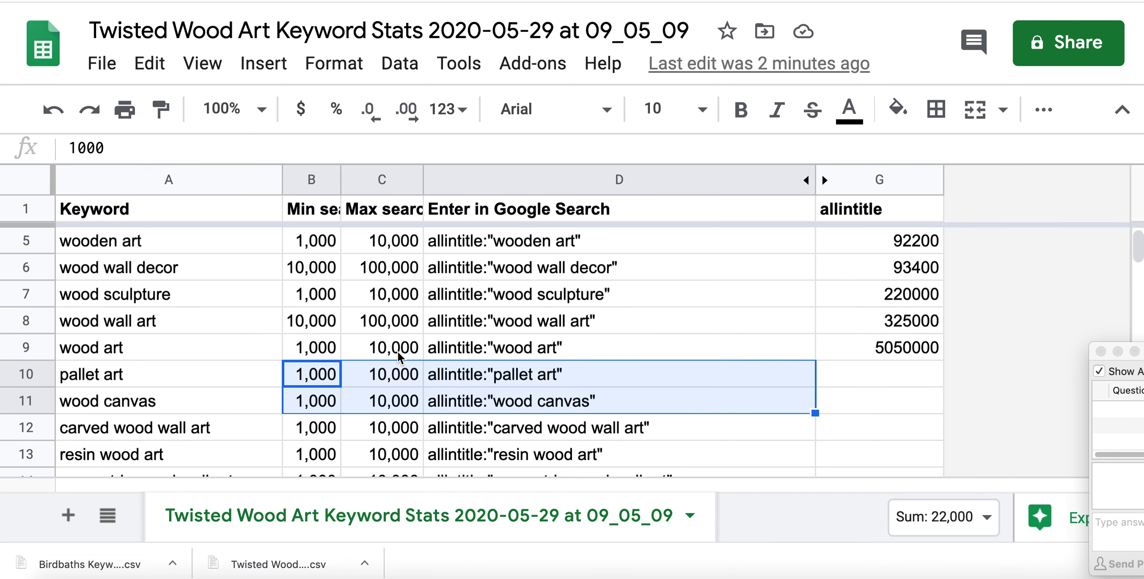
click(459, 382)
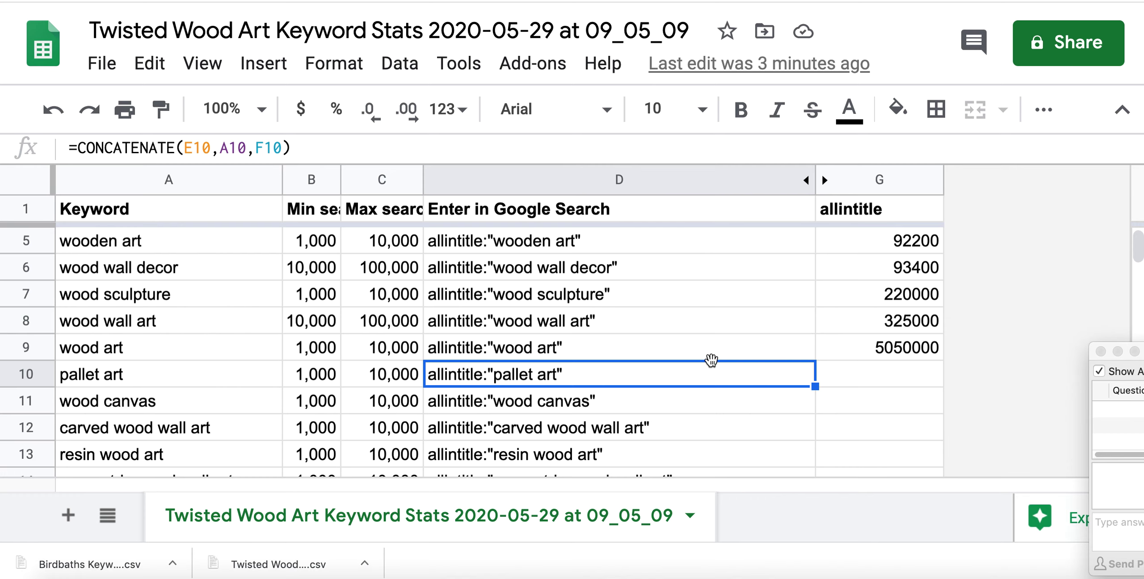
scroll(706, 359, up, 3)
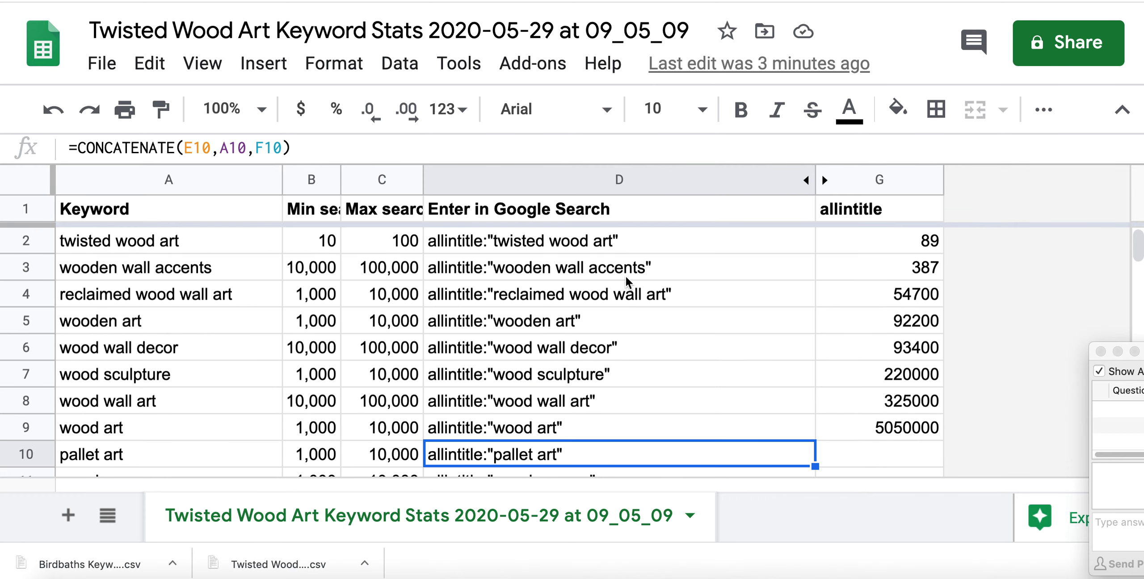
click(557, 268)
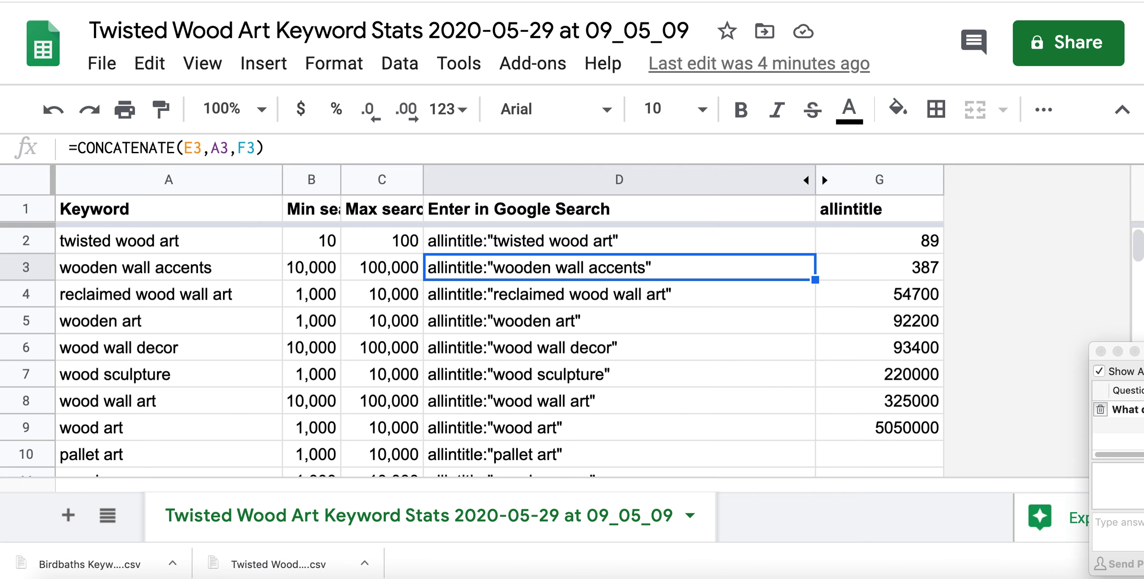
Step: Bring the webinar Questions window into view to read the question about wooden garden accents, and move it back aside
drag(1131, 350, 960, 343)
click(949, 404)
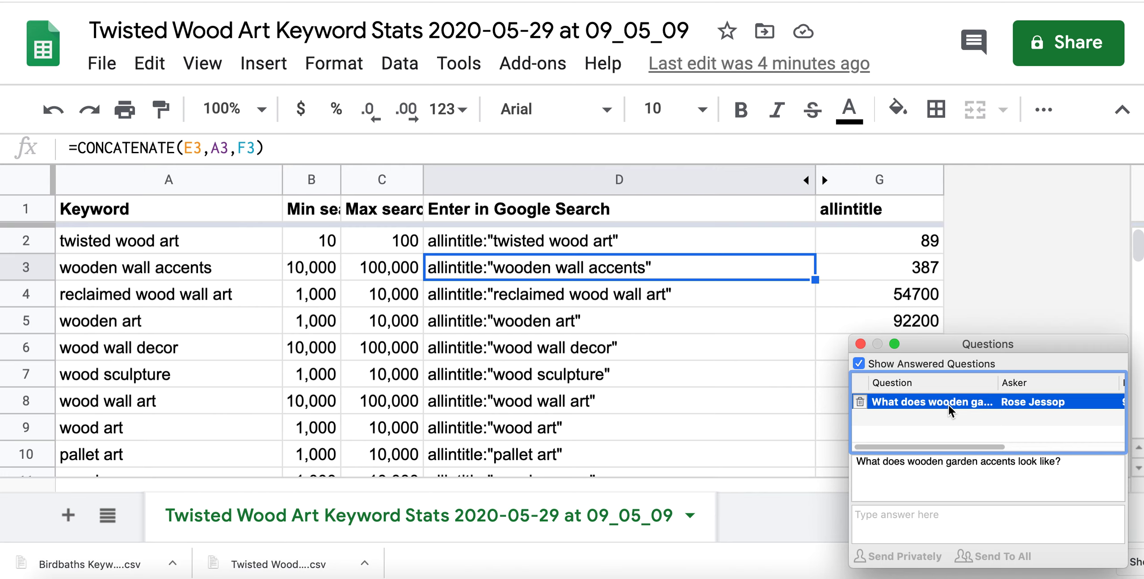
click(948, 403)
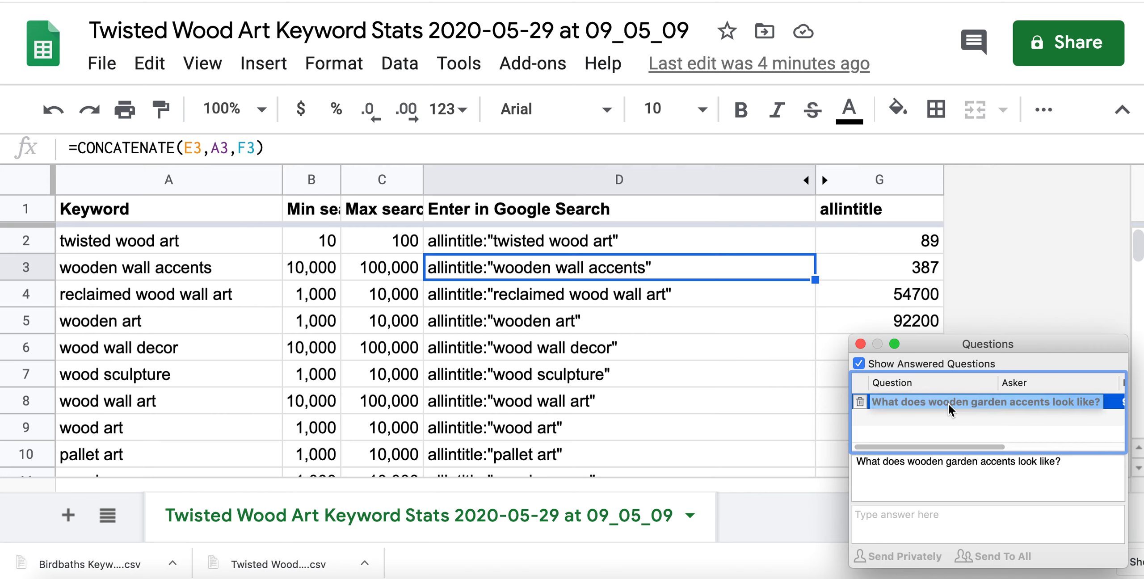
key(Escape)
drag(1061, 339, 1143, 342)
Step: Search the sheet for "garden" to look for related keywords, and close the search
click(629, 337)
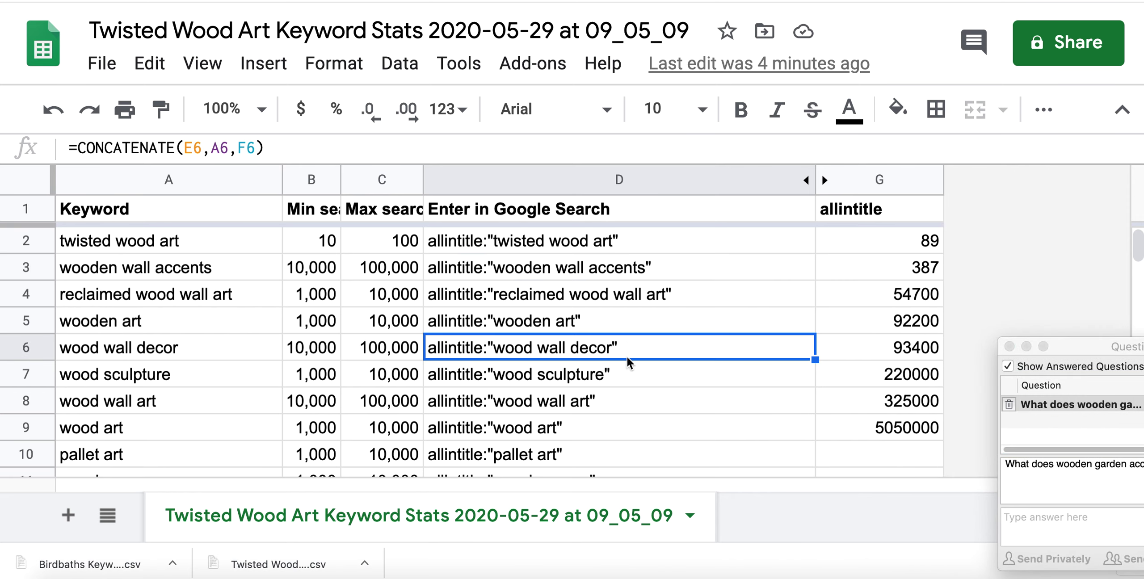
key(super+f)
text(g)
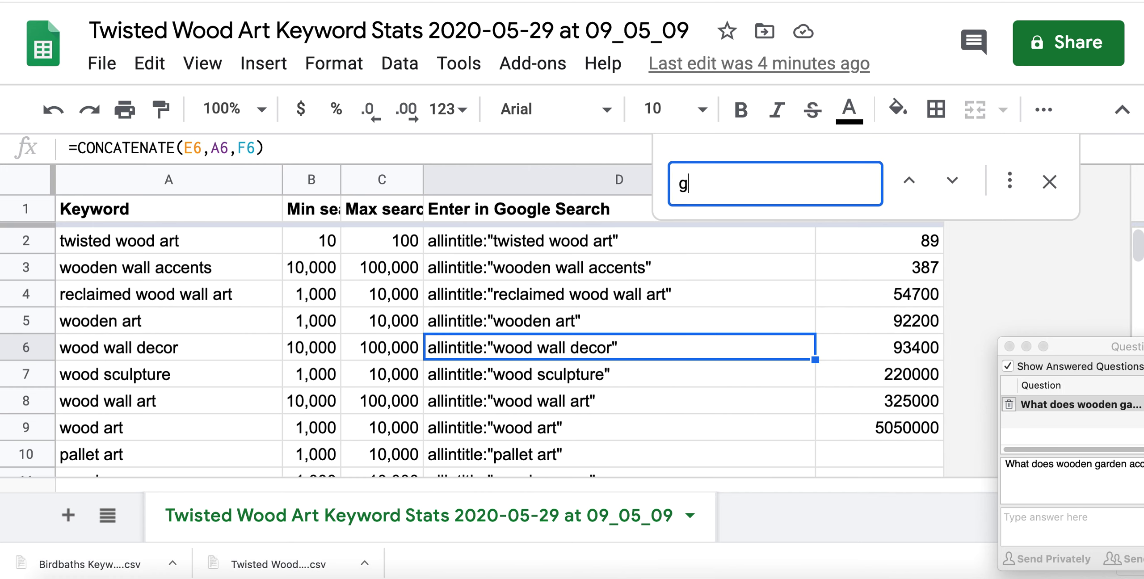
text(arden)
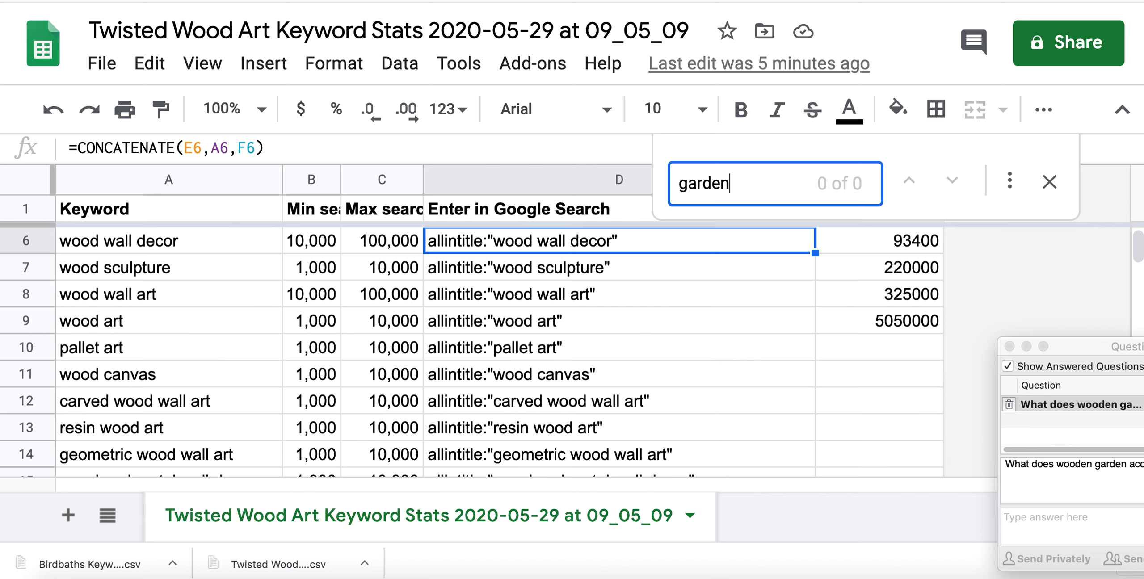
click(1049, 182)
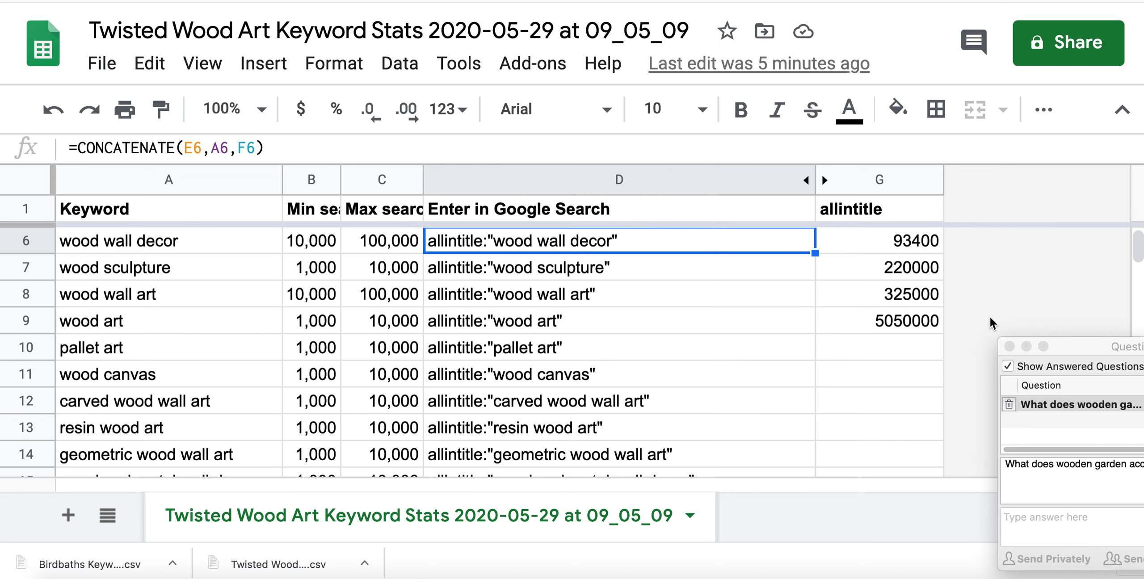
Step: Delete the wooden garden accents question from the webinar Questions window and move the window further aside
click(1009, 405)
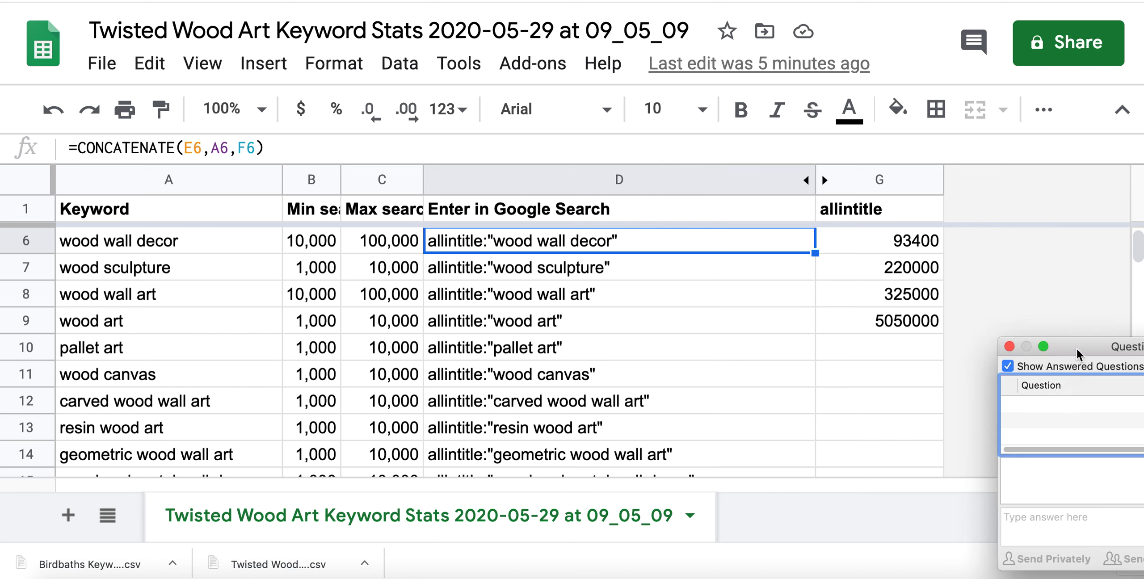
drag(1076, 348, 1142, 358)
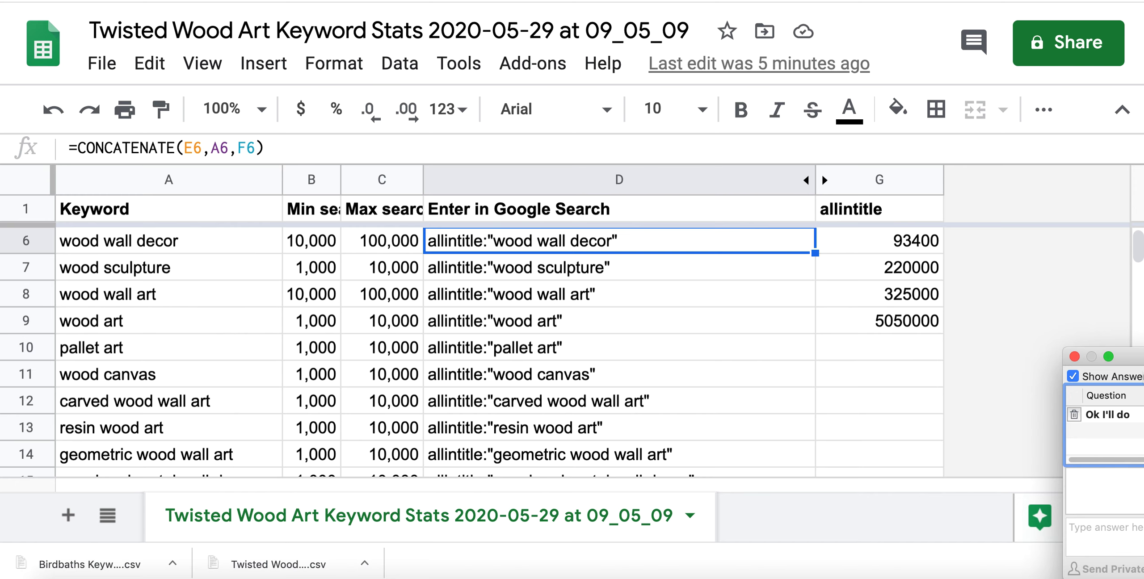
Step: Compare allintitle counts with search volumes for the first keywords in the list, highlighting the wooden wall accents row from minimum searches through allintitle
scroll(790, 342, up, 2)
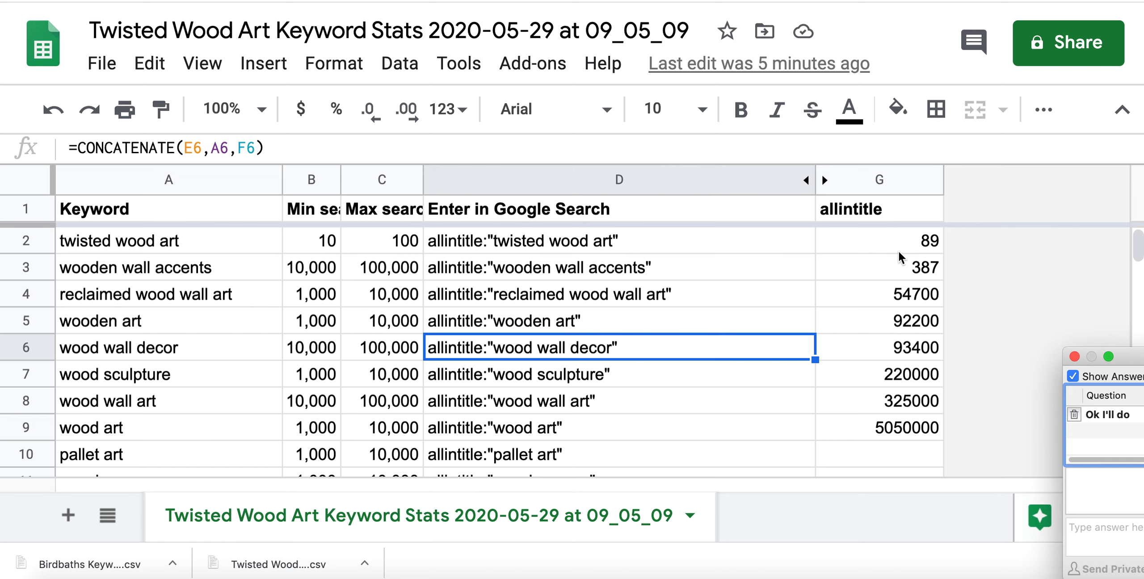
drag(899, 252, 900, 324)
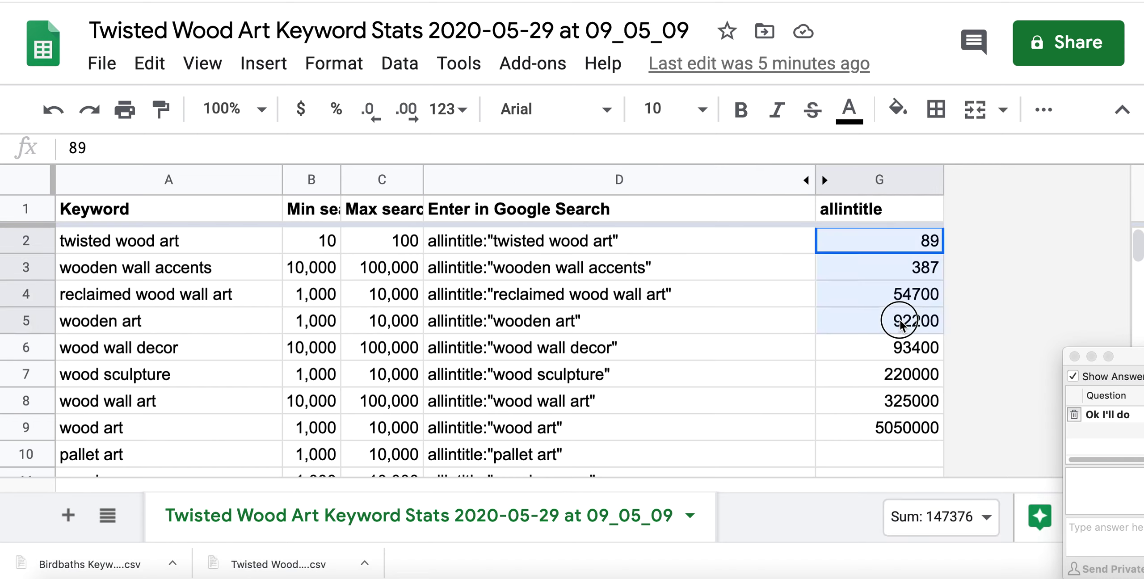
drag(314, 251, 376, 294)
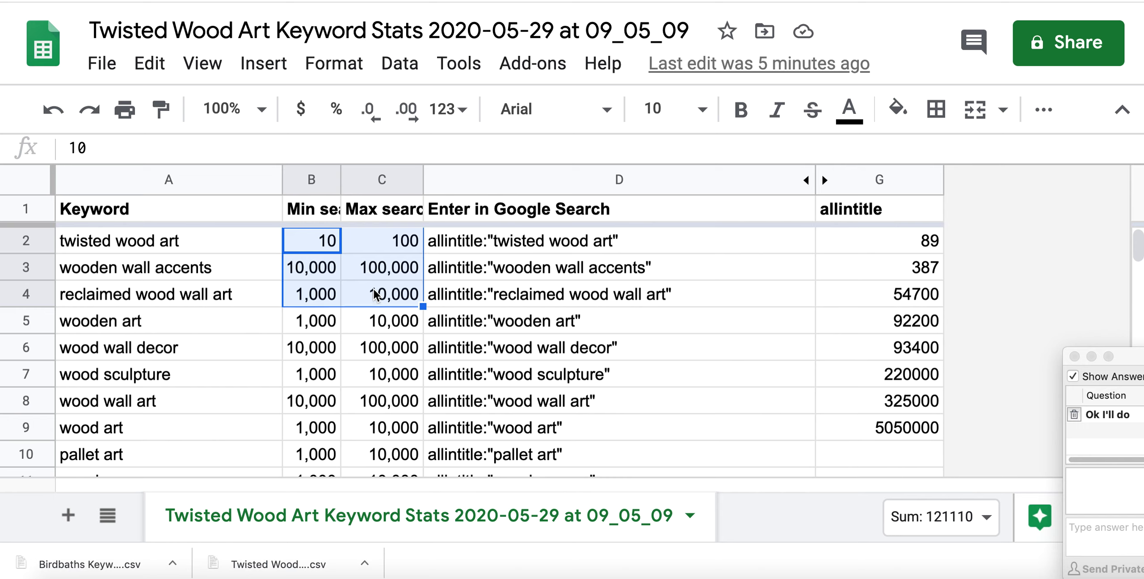
click(390, 271)
drag(313, 275, 876, 266)
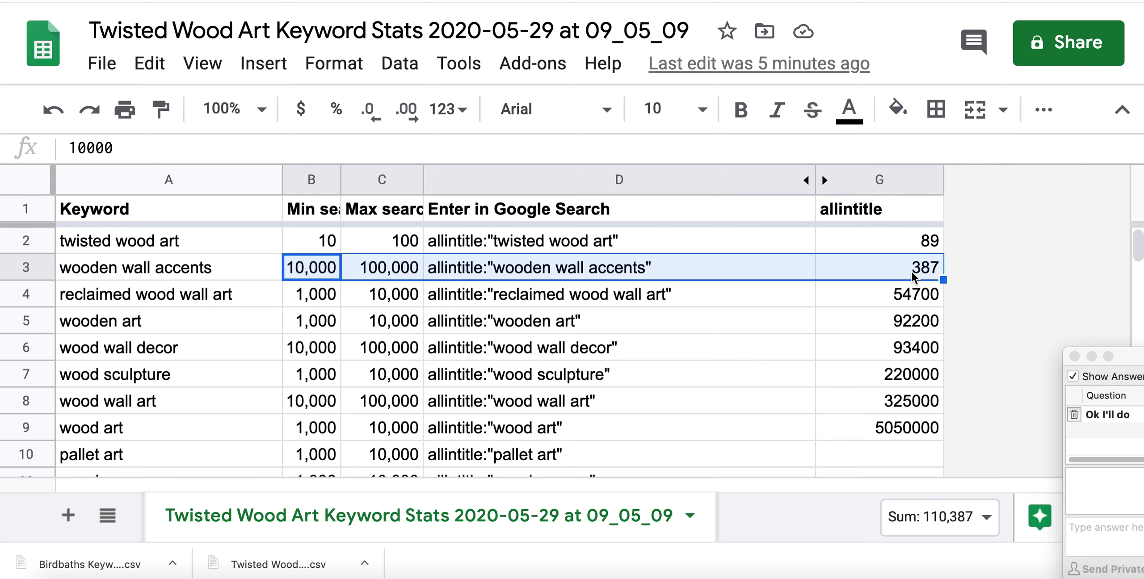
Step: Delete the "Ok I'll do" message from the Questions window and compare reclaimed wood wall art's search volume with its allintitle count
click(1075, 415)
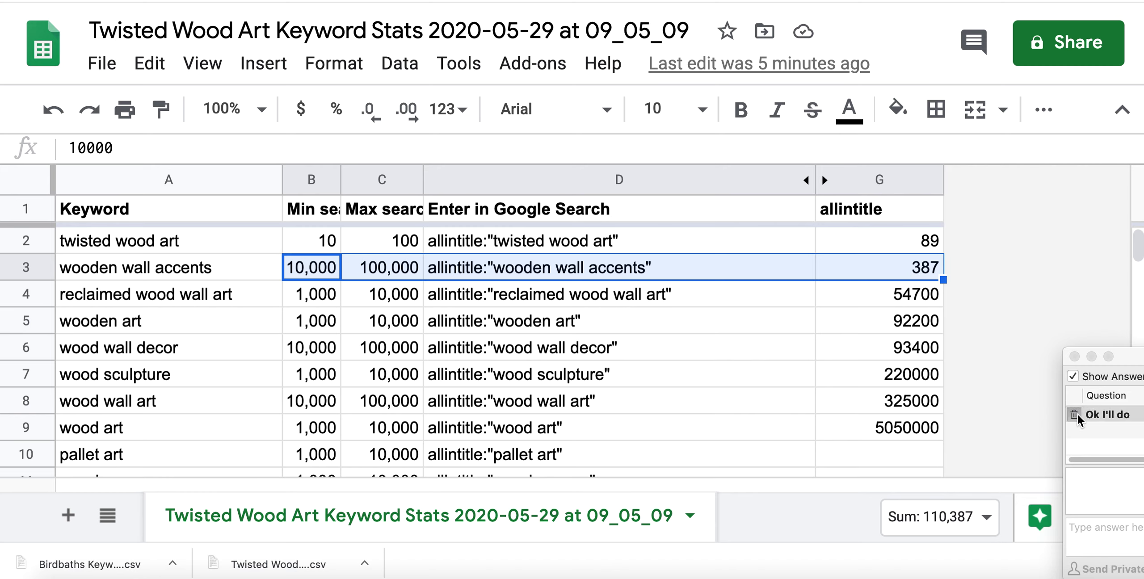
click(898, 298)
drag(321, 297, 382, 295)
click(880, 297)
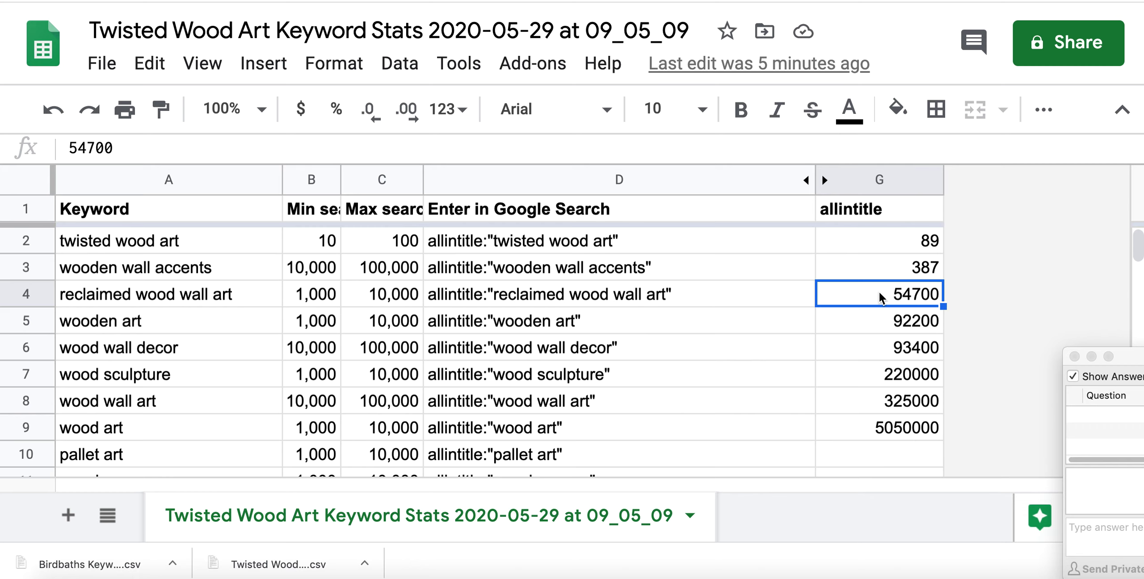
Step: Examine the remaining keywords down to where minimum searches drop below 100, highlighting the paint a wooden box row as the cutoff
scroll(373, 308, down, 3)
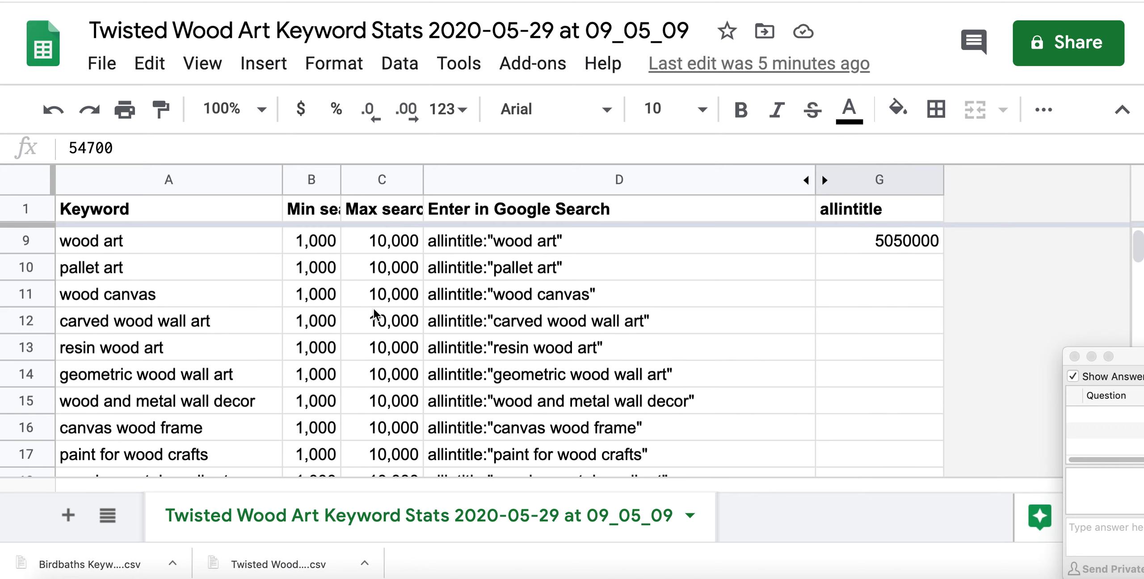
scroll(373, 310, down, 20)
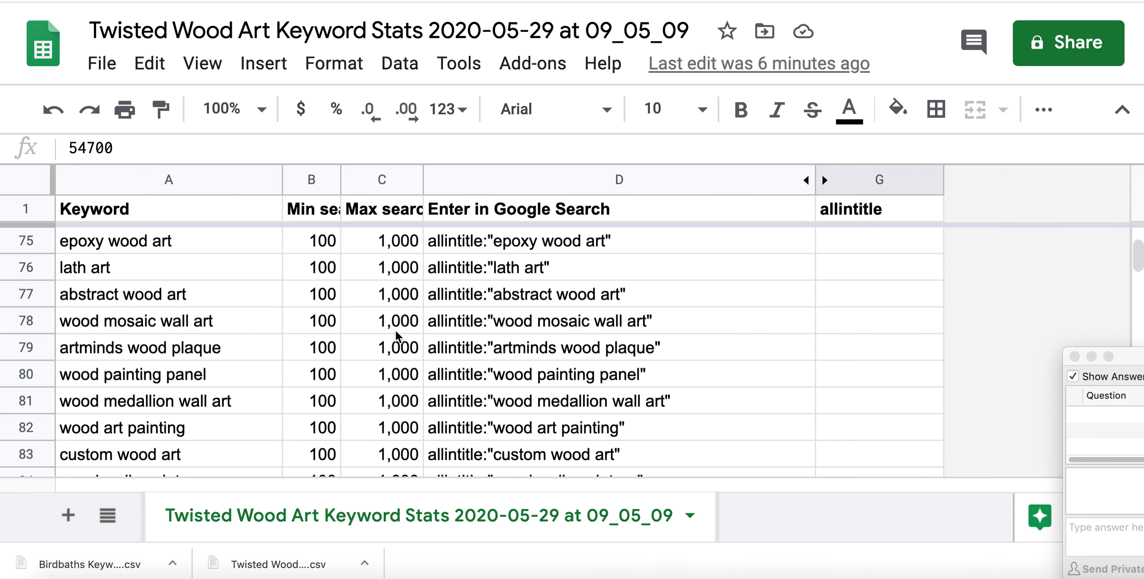
scroll(395, 331, down, 20)
scroll(396, 332, down, 17)
scroll(358, 348, down, 8)
scroll(333, 344, up, 1)
drag(323, 330, 425, 327)
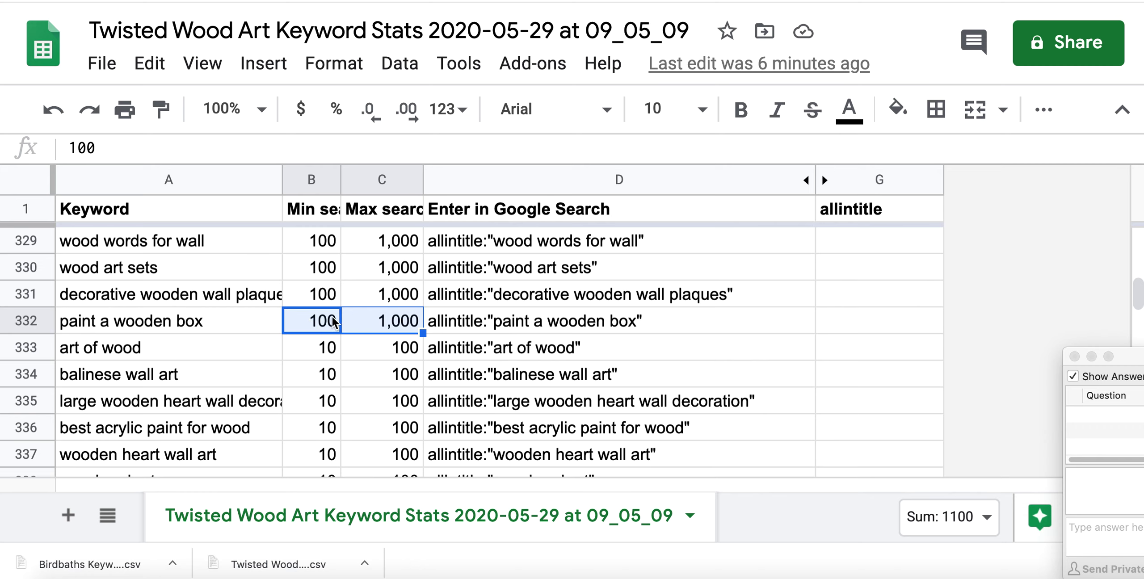
click(27, 321)
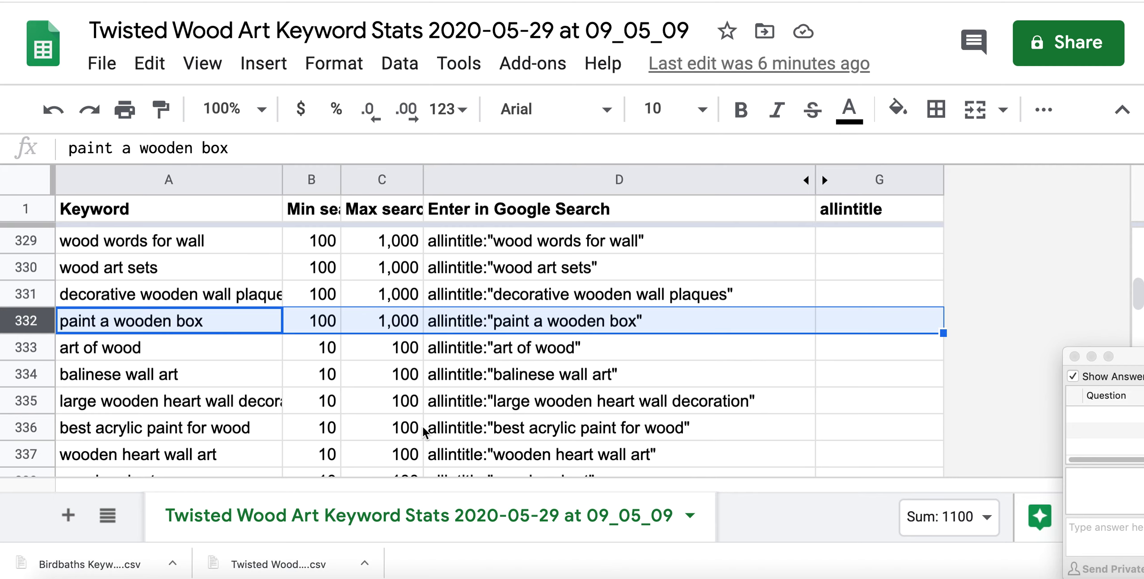
click(538, 403)
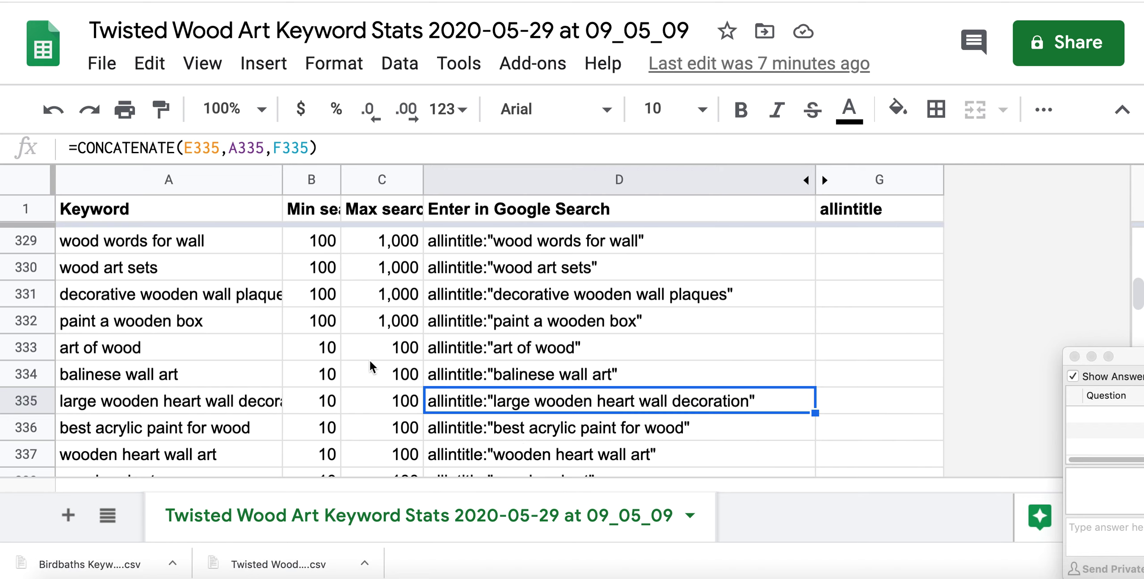
drag(317, 321, 531, 320)
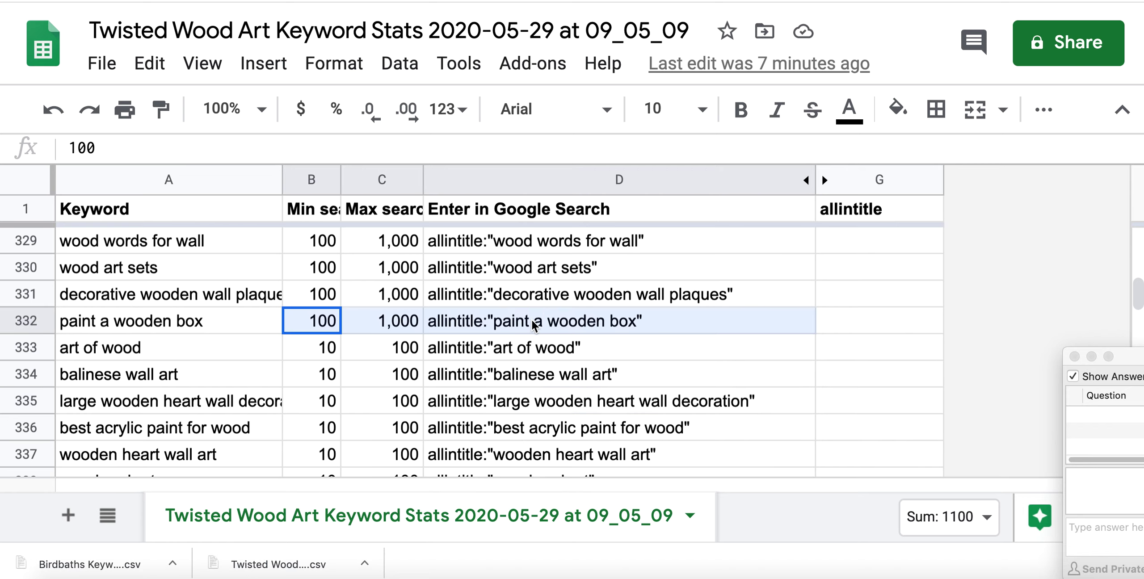